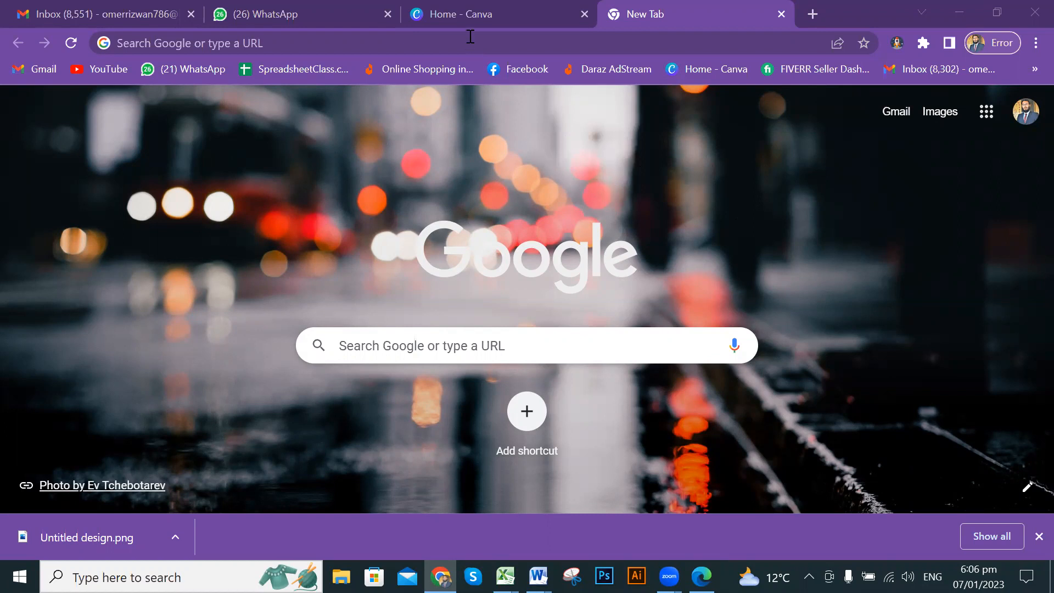
click(490, 11)
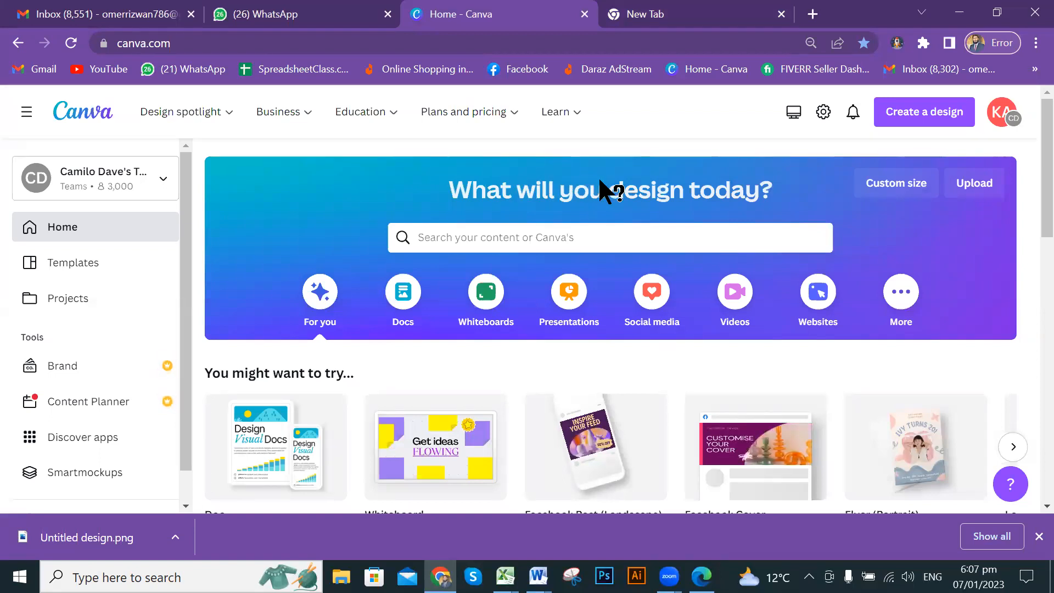
click(674, 9)
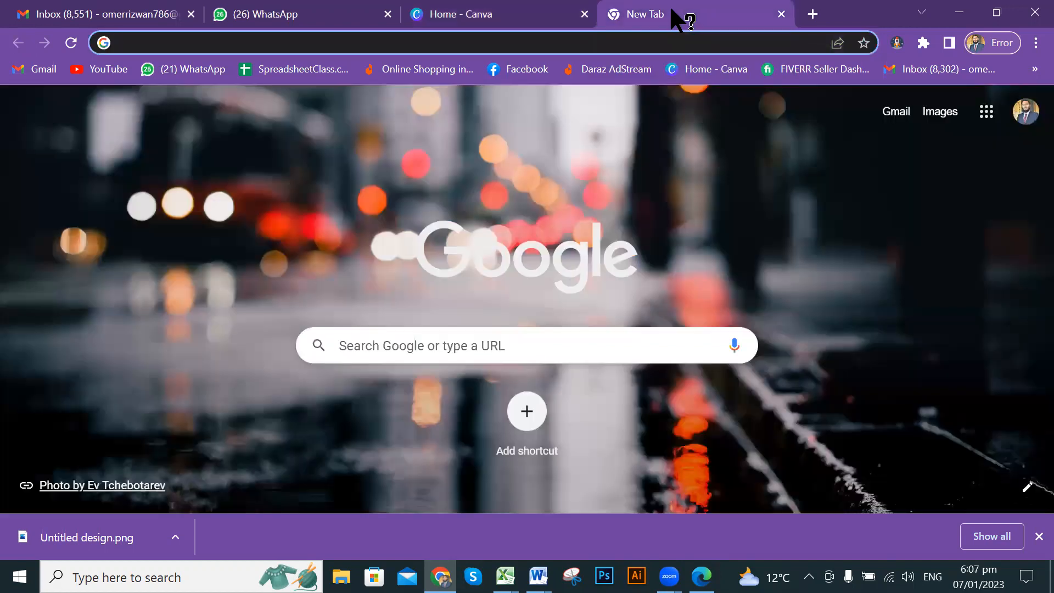
click(477, 17)
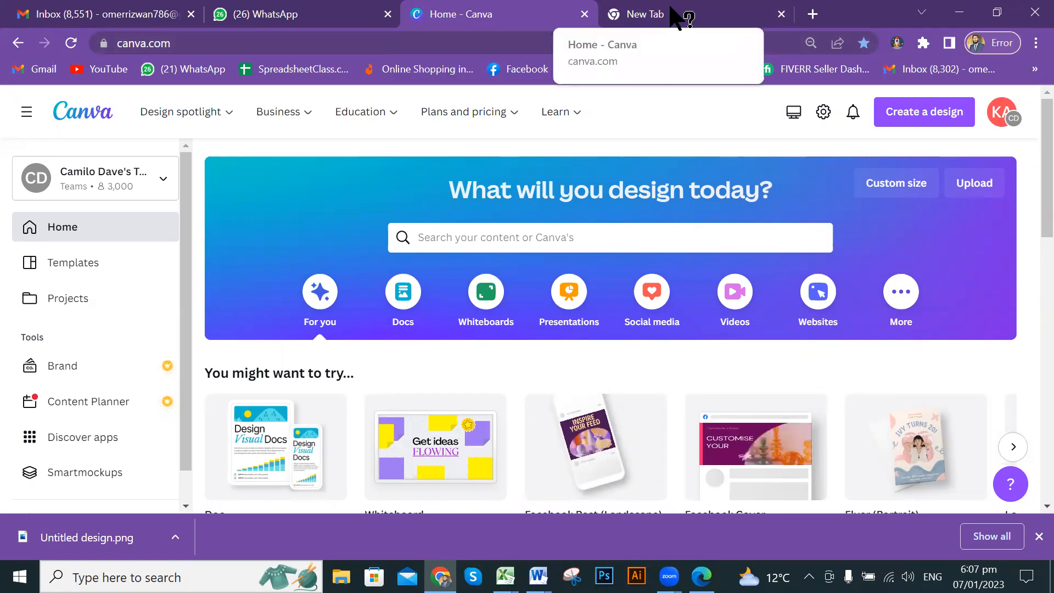
Step: Load canva.com in the empty new browser tab
click(678, 21)
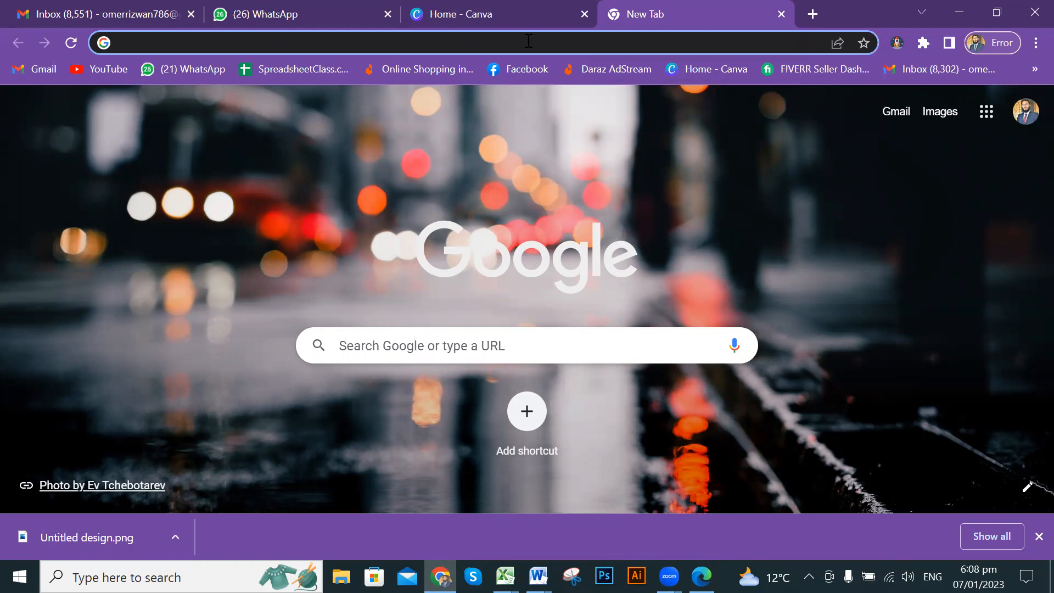
text(canva)
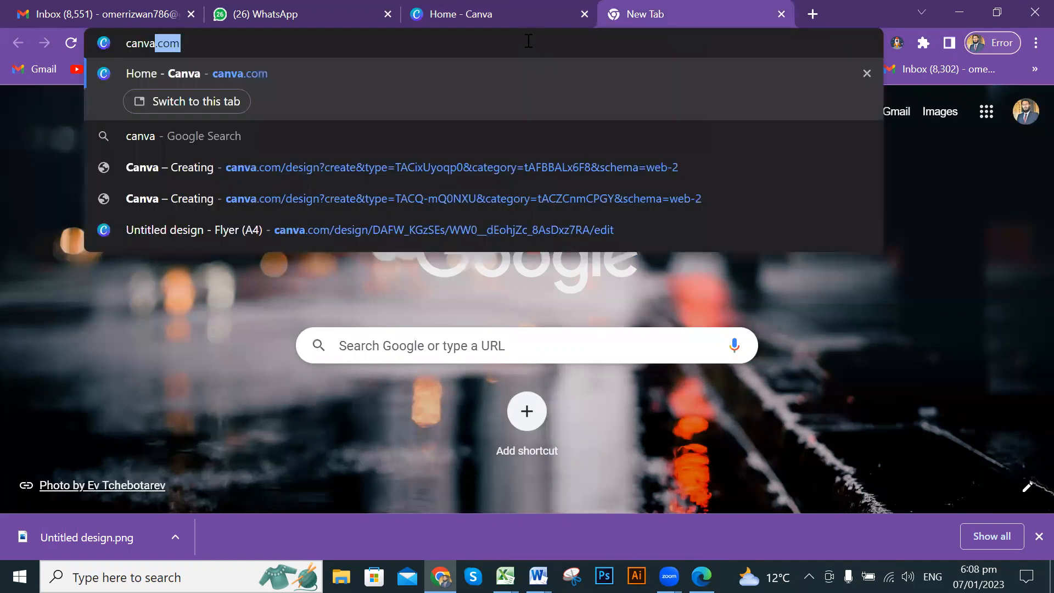
text(.)
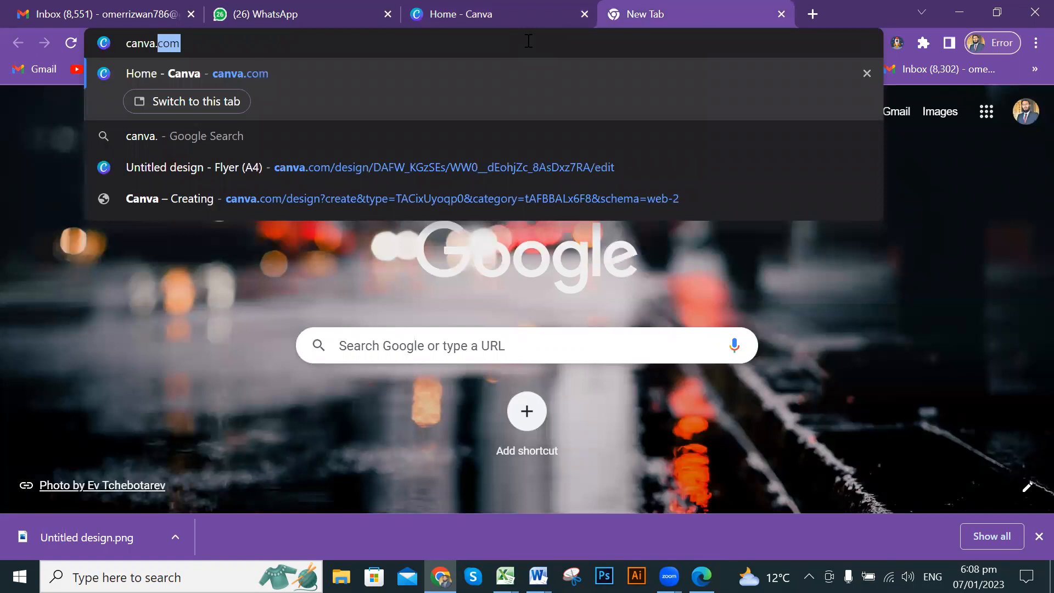
text(com)
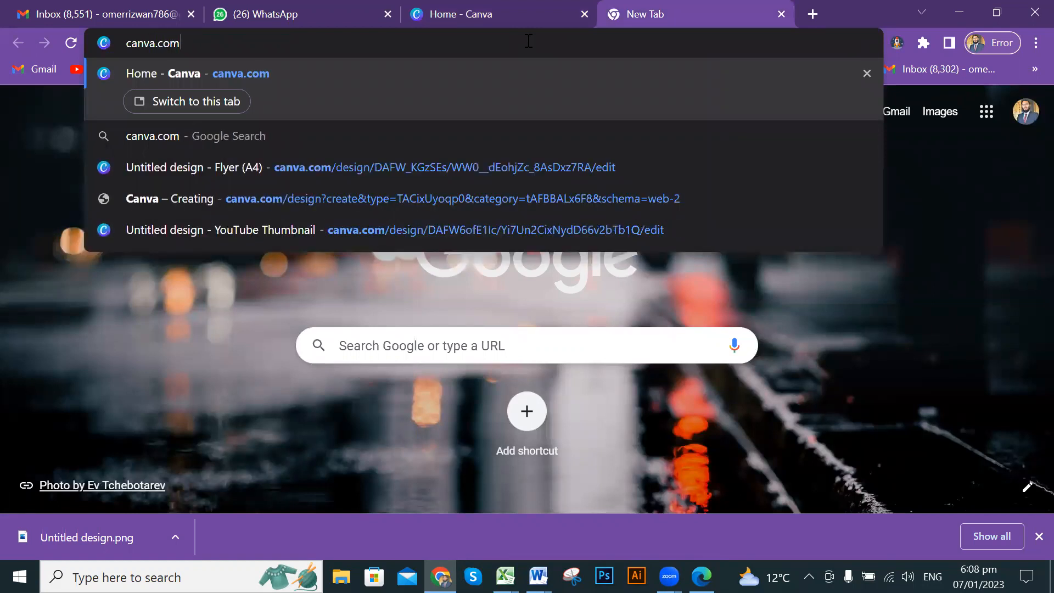
key(Return)
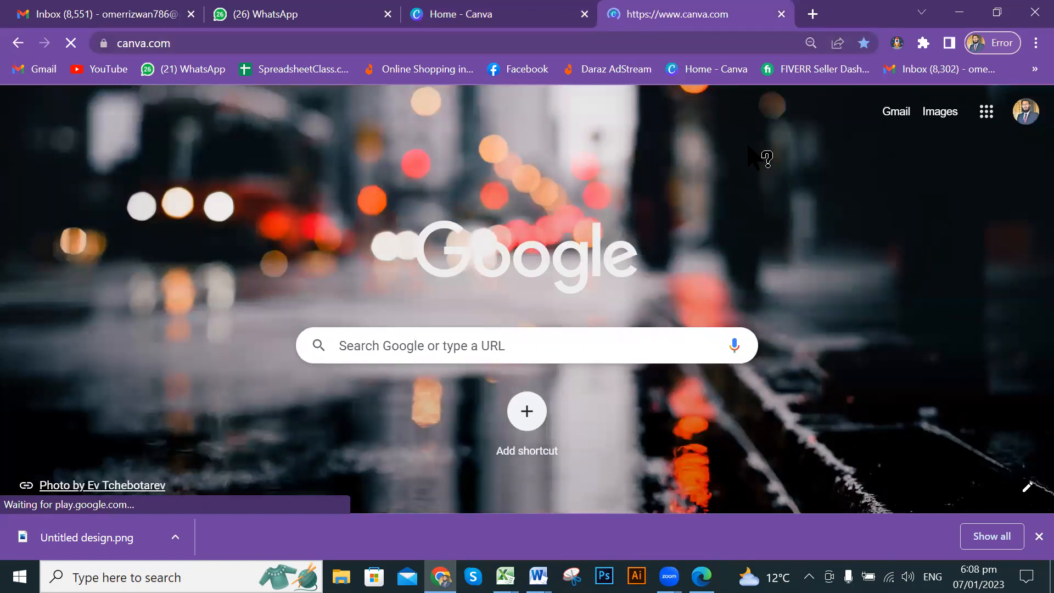
Step: Return to the Canva home page that was already open before canva.com was loaded again
click(494, 14)
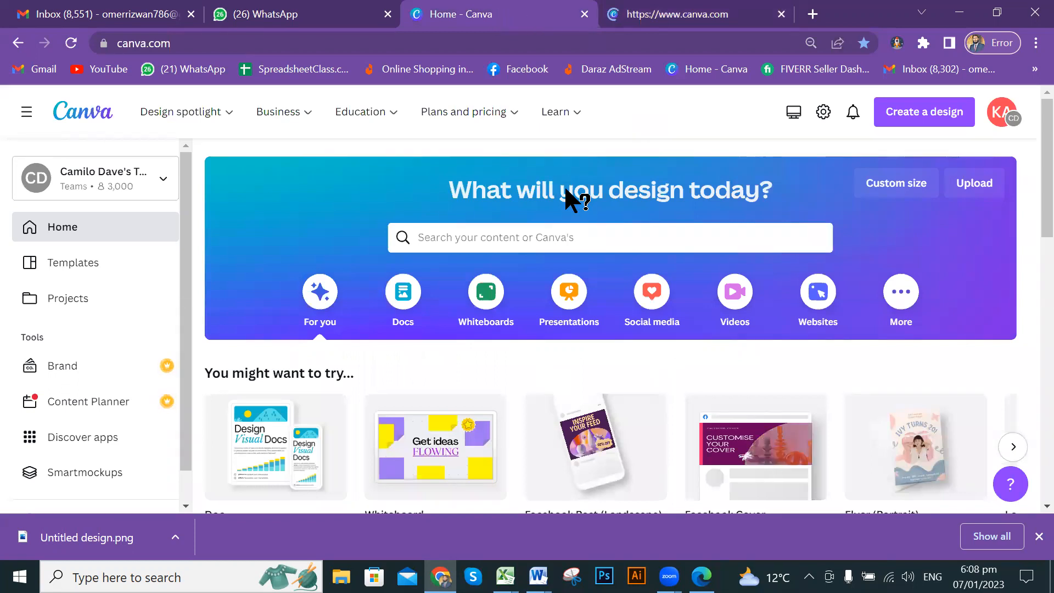
click(691, 12)
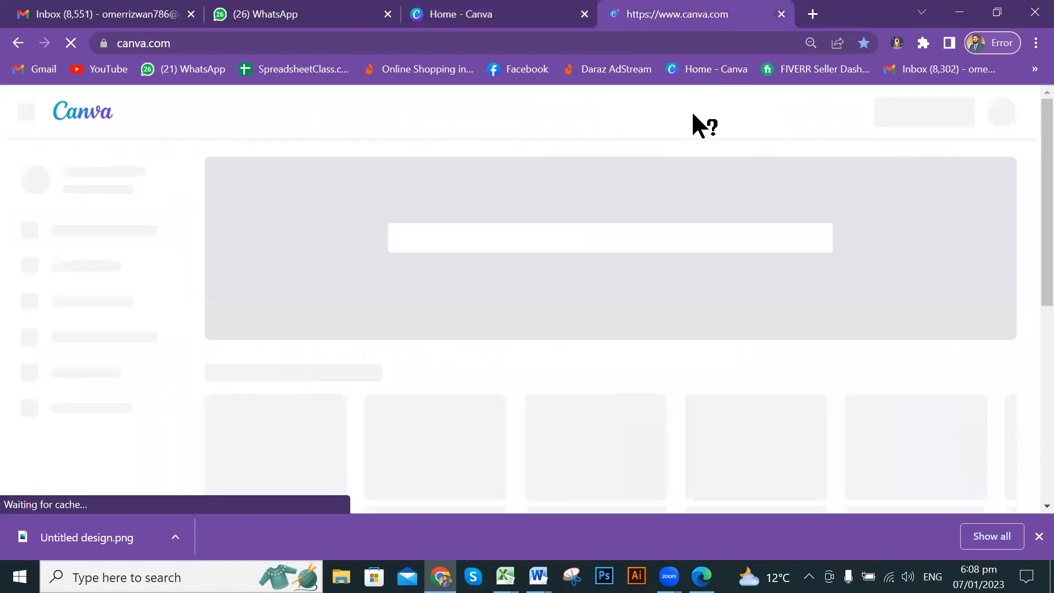
click(484, 16)
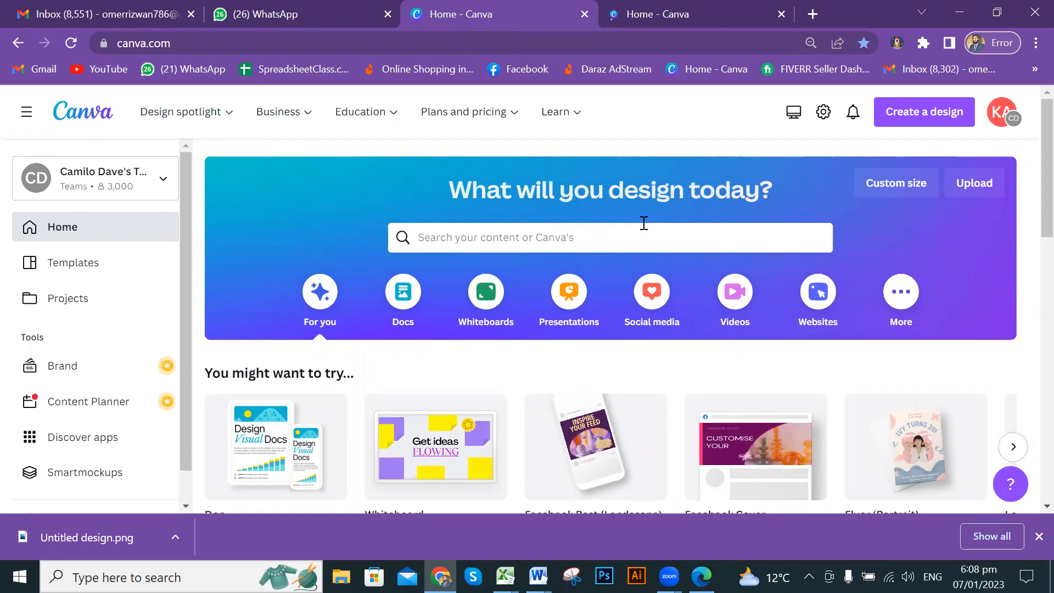
click(695, 7)
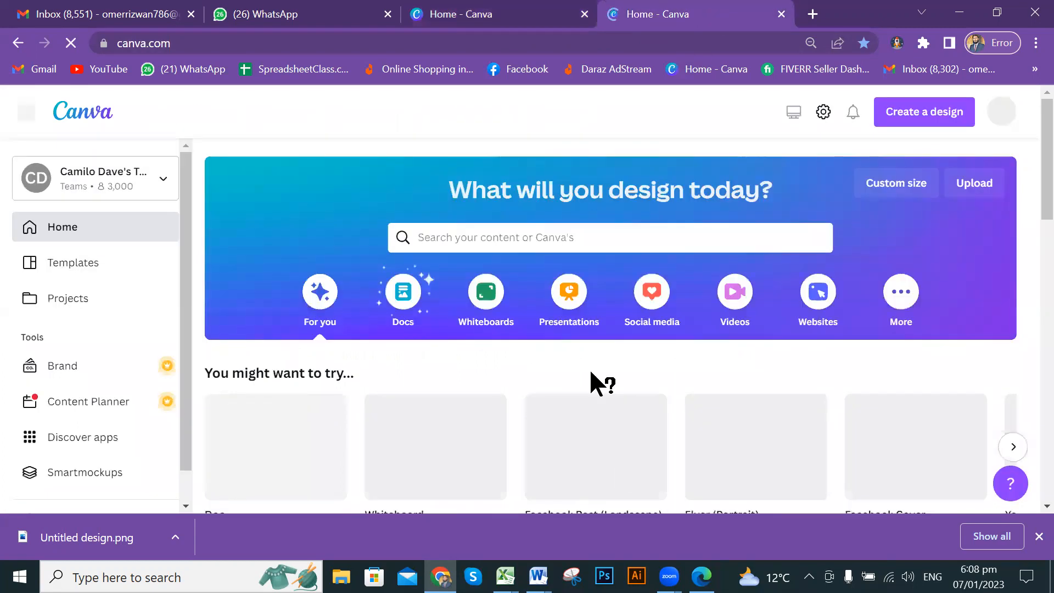
click(476, 12)
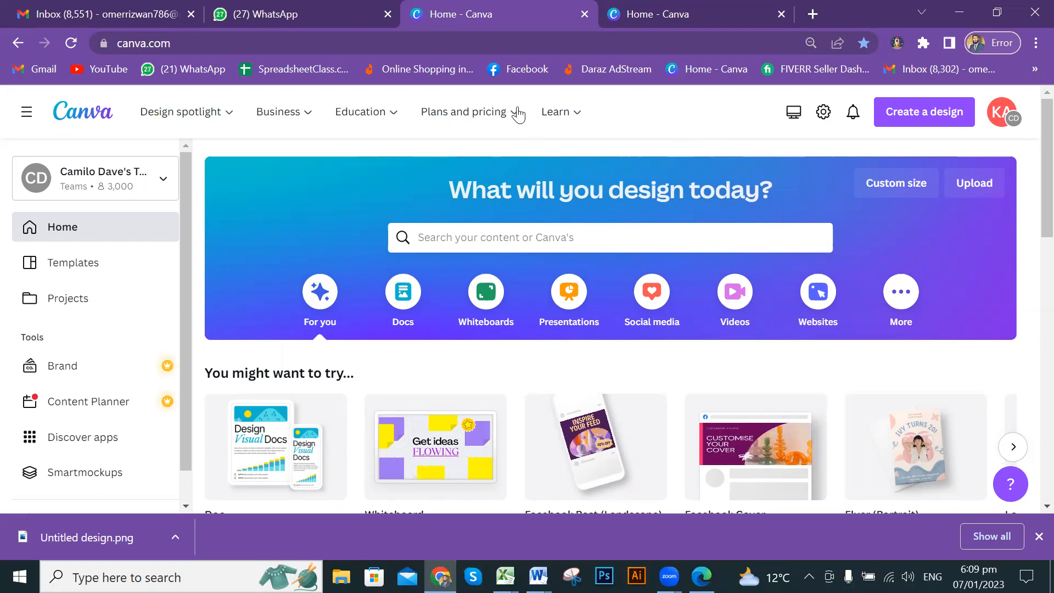
Step: Check which other teams the account can switch to, keeping the current team
mouse_move(518, 113)
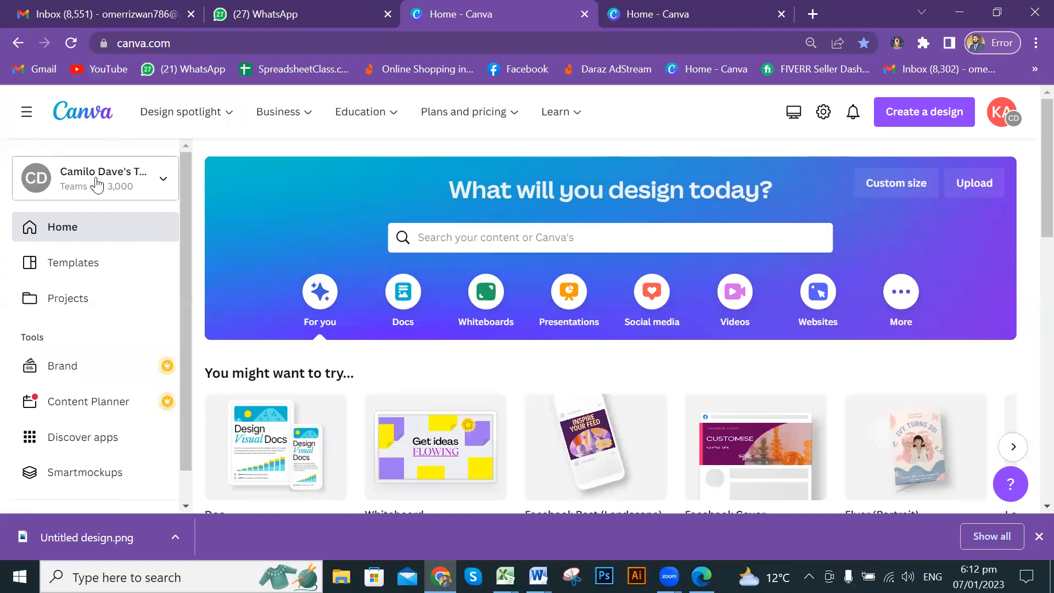
click(164, 181)
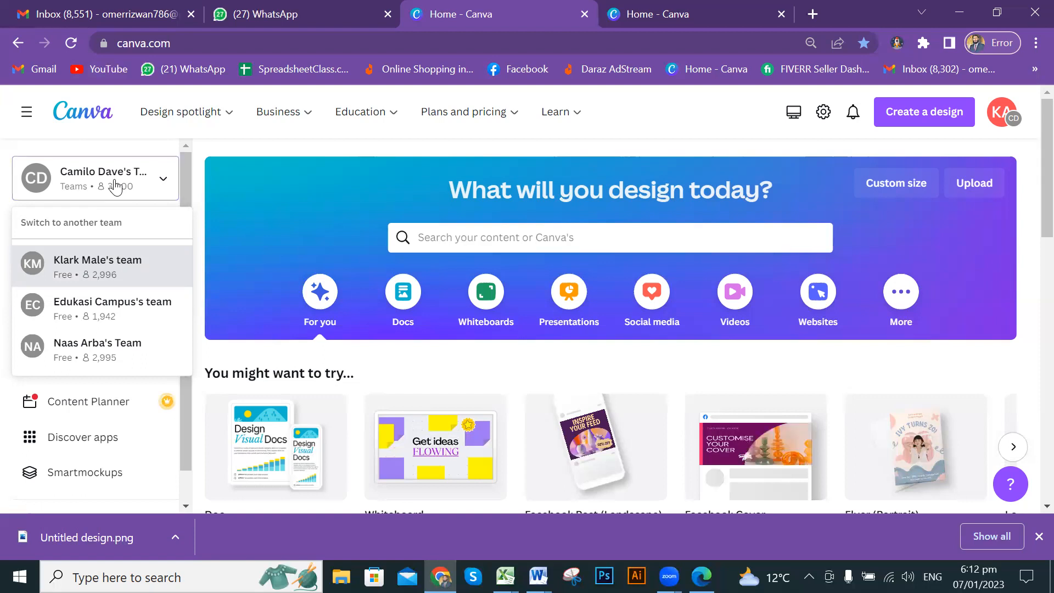
click(187, 170)
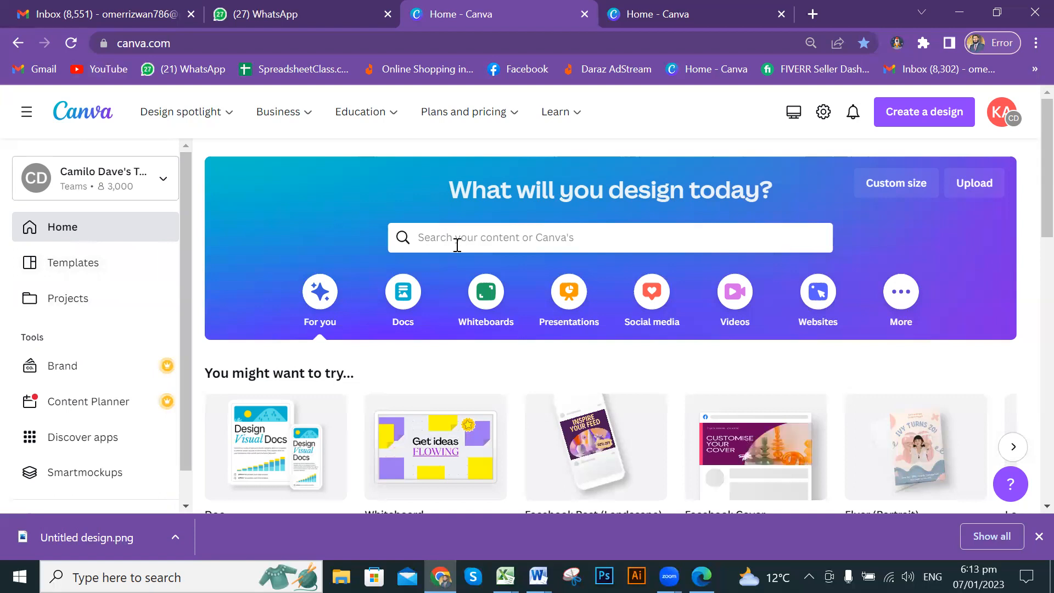
Step: Look over the whole Canva home page, from the search banner down to the last recent designs
scroll(659, 285, down, 1)
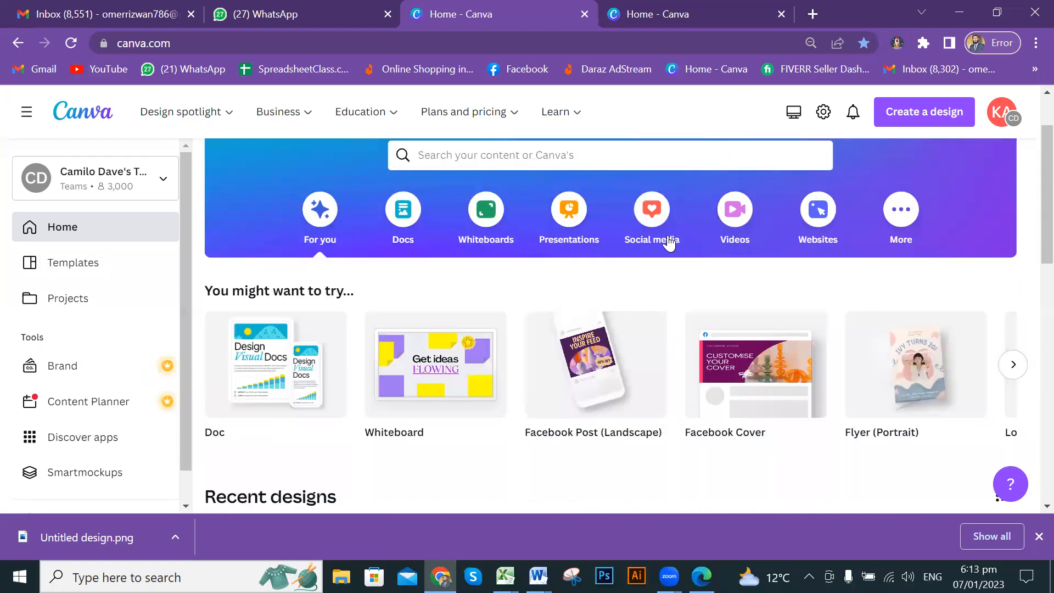
scroll(664, 247, down, 1)
scroll(661, 275, down, 2)
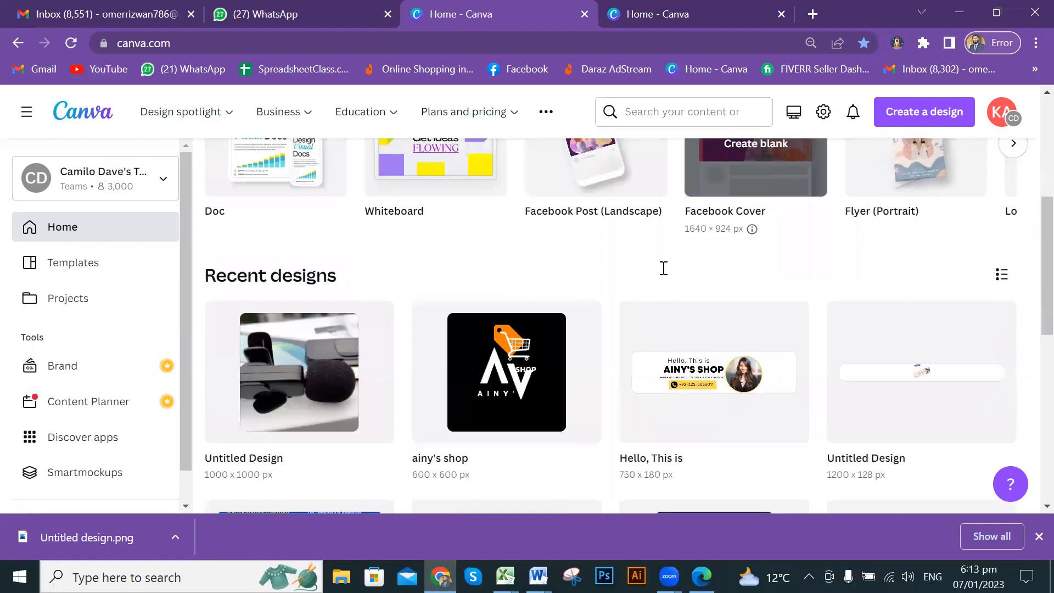
scroll(663, 274, down, 3)
scroll(664, 273, down, 5)
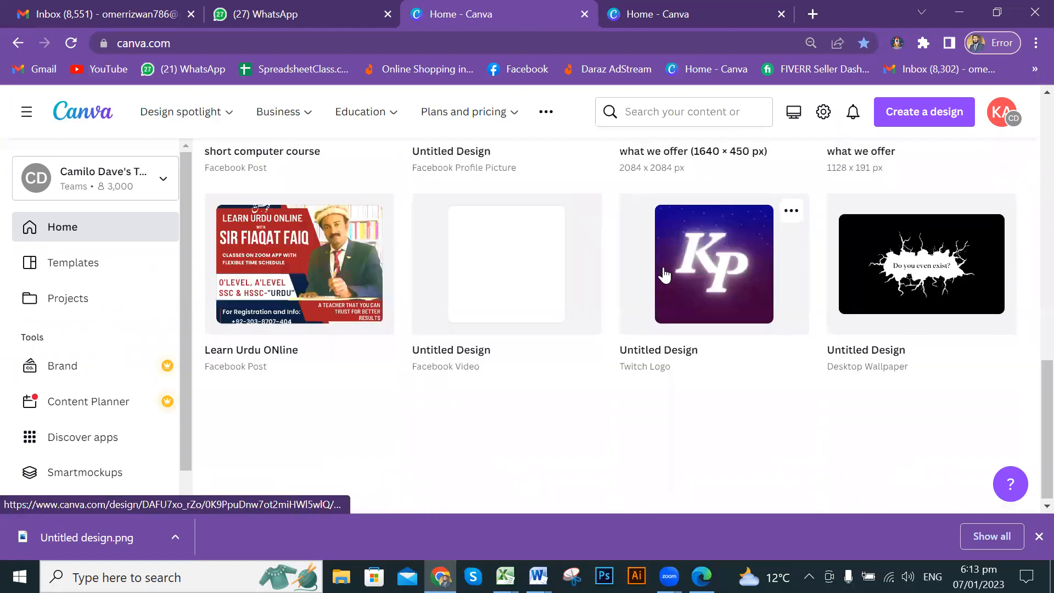
scroll(665, 273, up, 5)
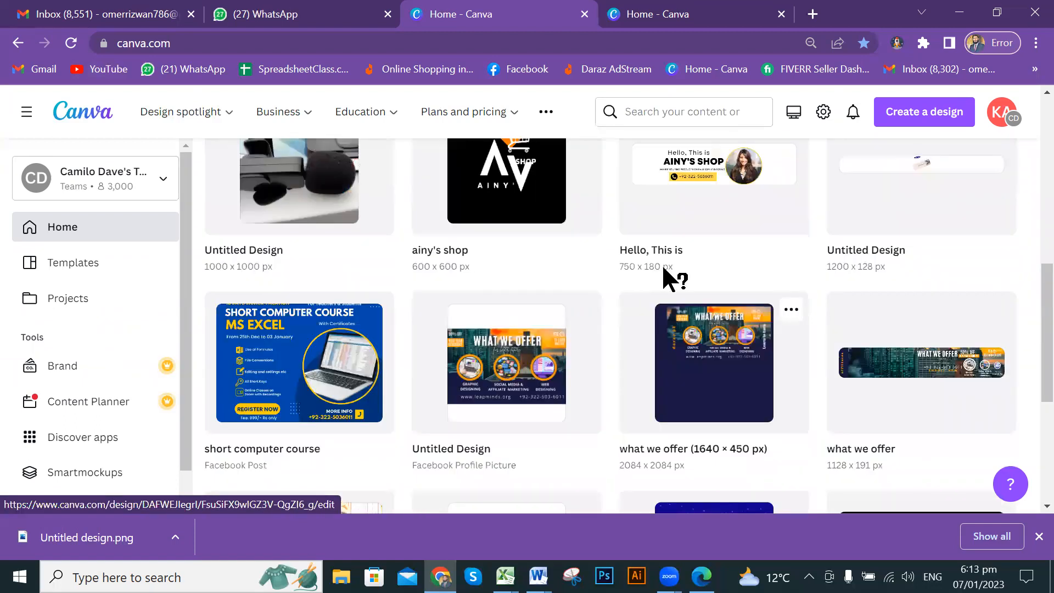
scroll(665, 273, up, 10)
scroll(586, 256, up, 2)
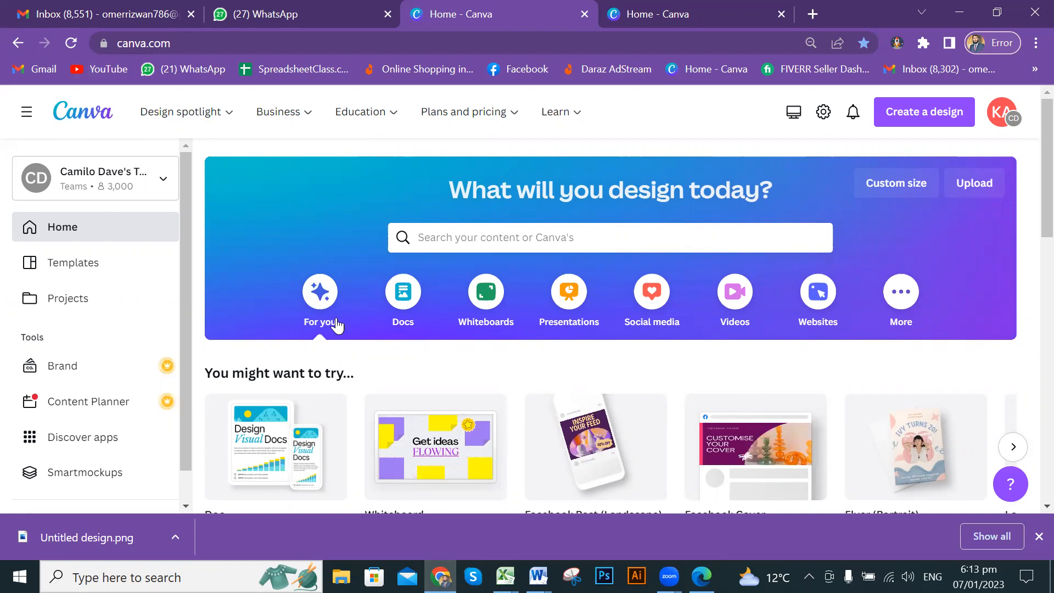
Step: Review the suggested design formats and the thumbnails under Recent designs more closely
scroll(500, 291, down, 3)
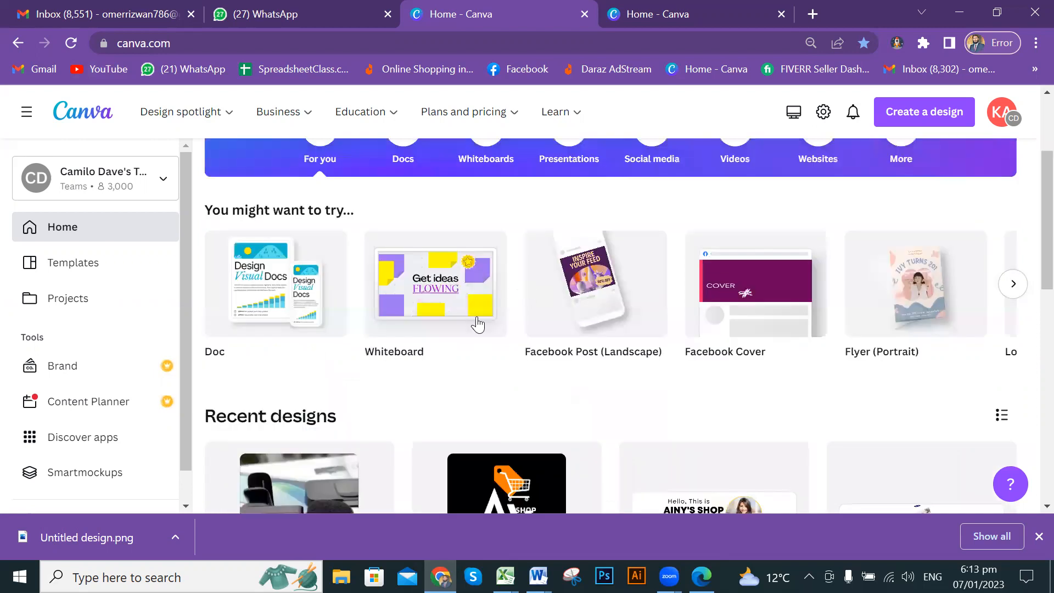
scroll(478, 324, down, 3)
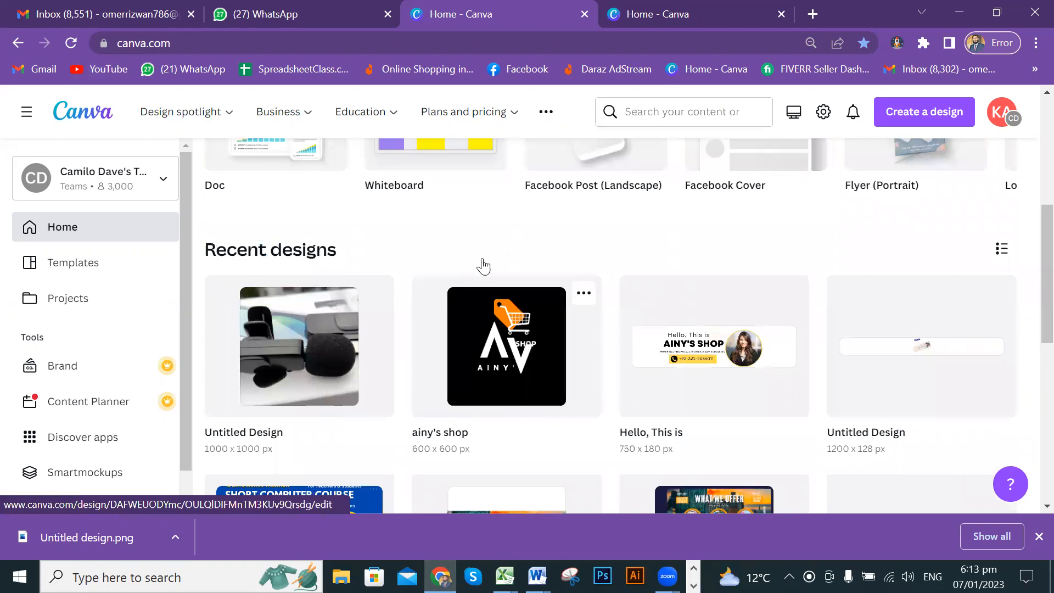
scroll(483, 266, down, 2)
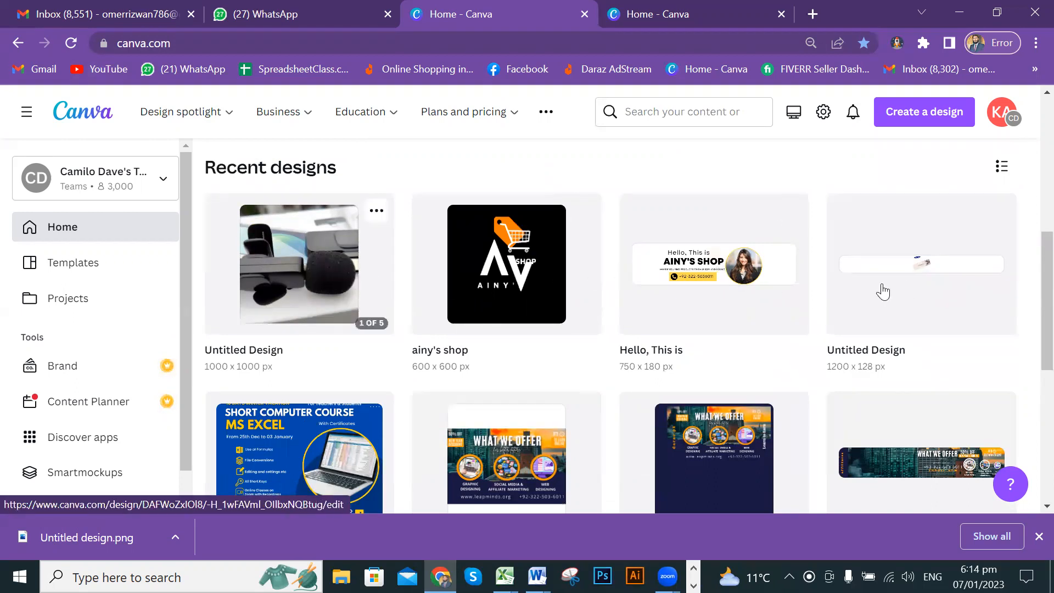
scroll(935, 321, down, 3)
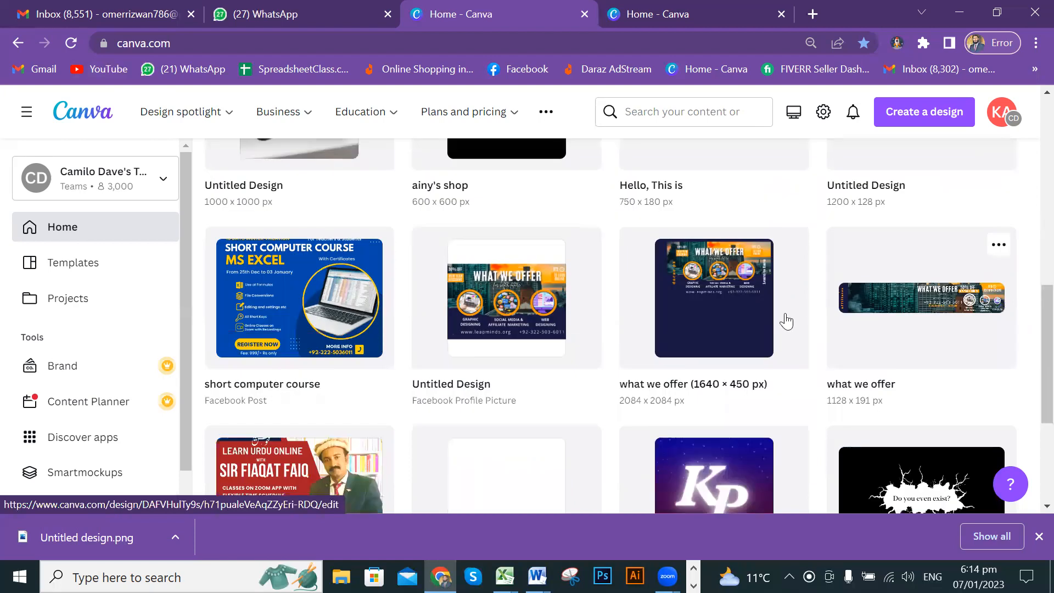
scroll(858, 308, down, 3)
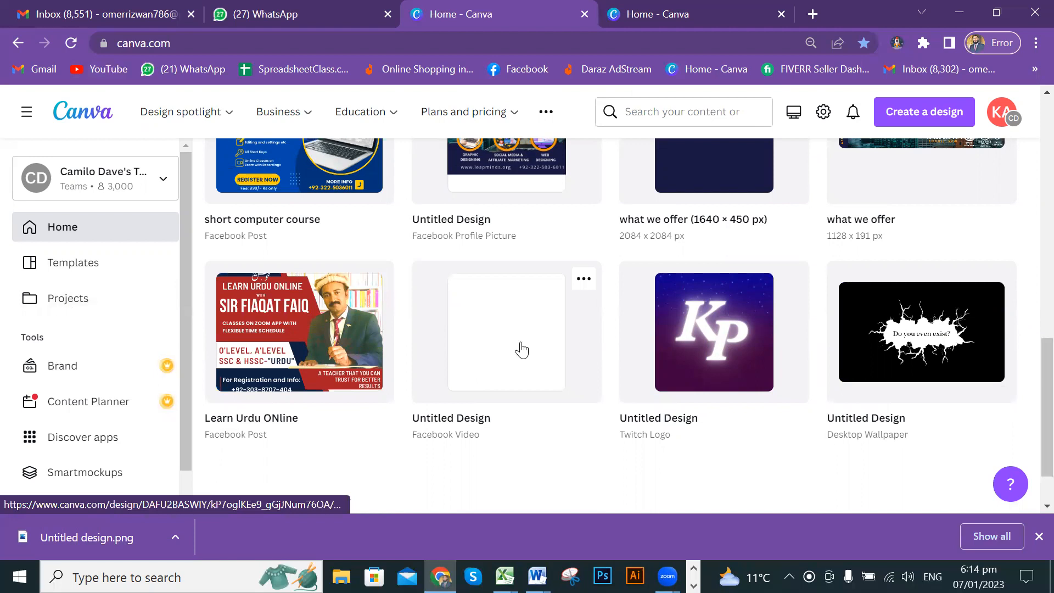
scroll(522, 348, up, 2)
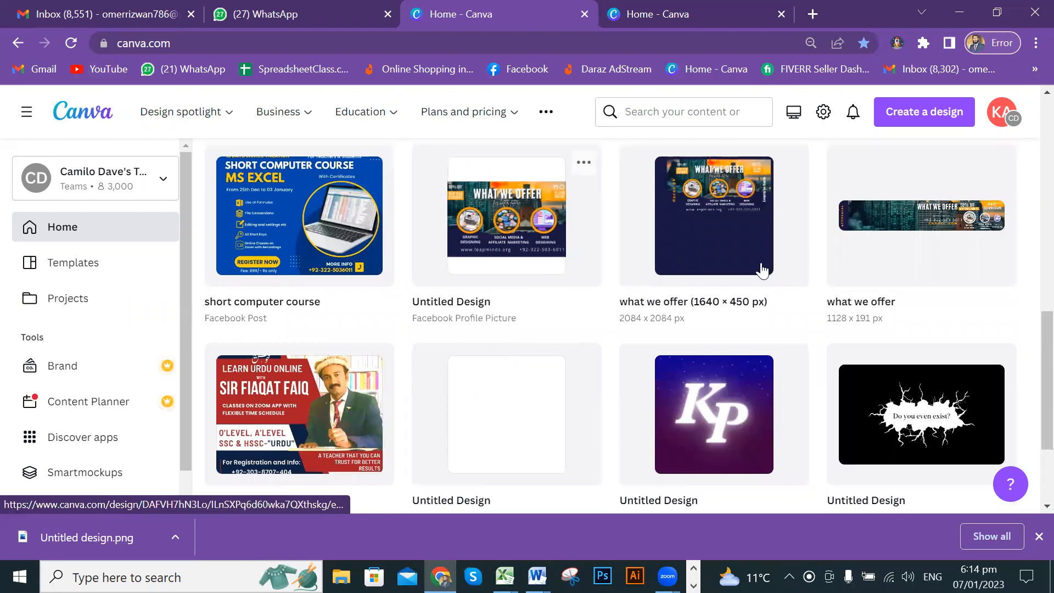
scroll(760, 235, up, 2)
scroll(405, 285, up, 4)
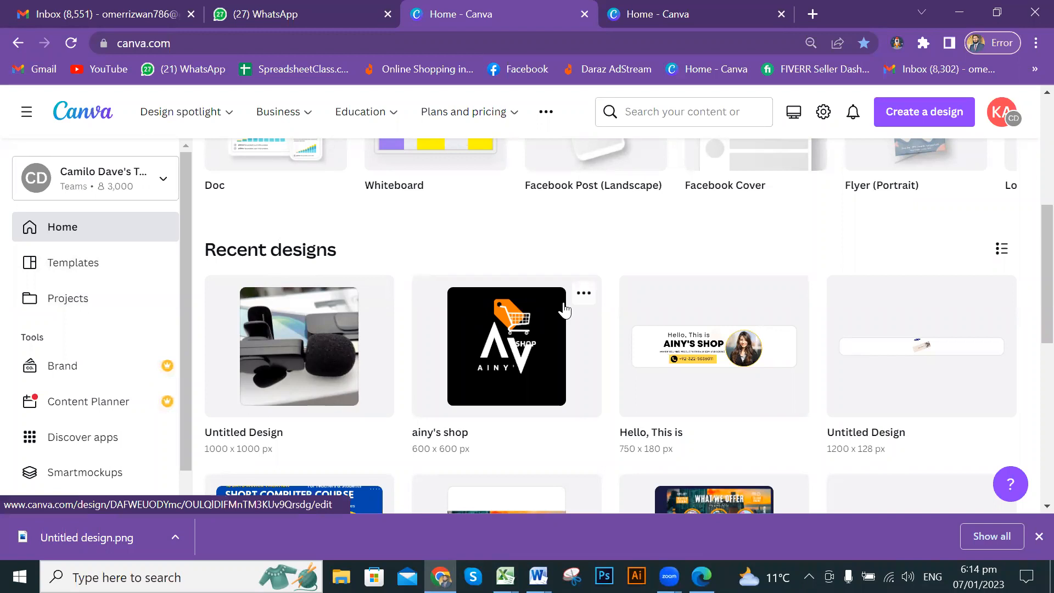
scroll(565, 310, up, 5)
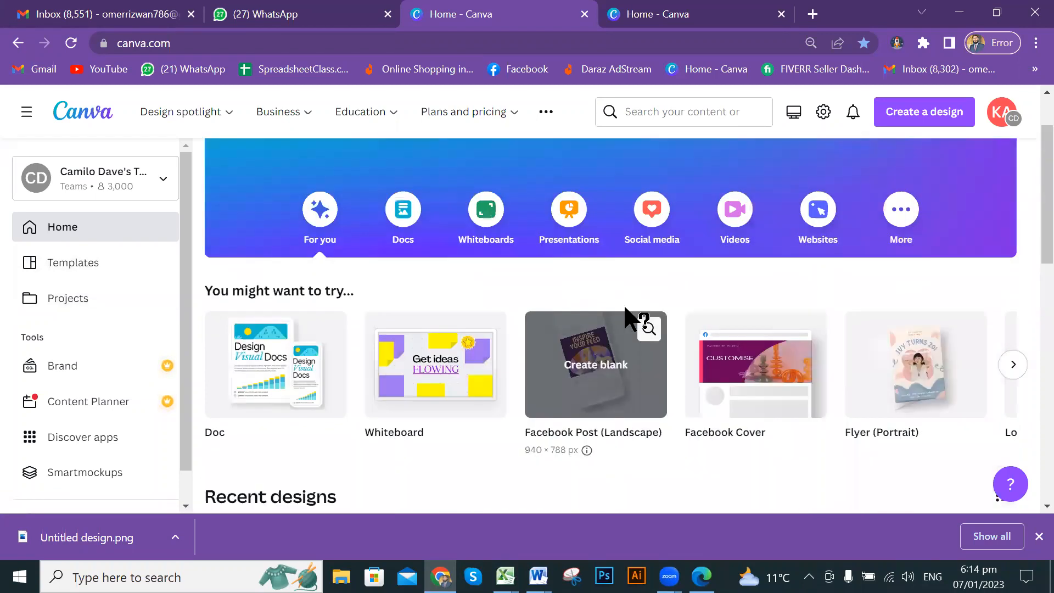
scroll(626, 319, up, 2)
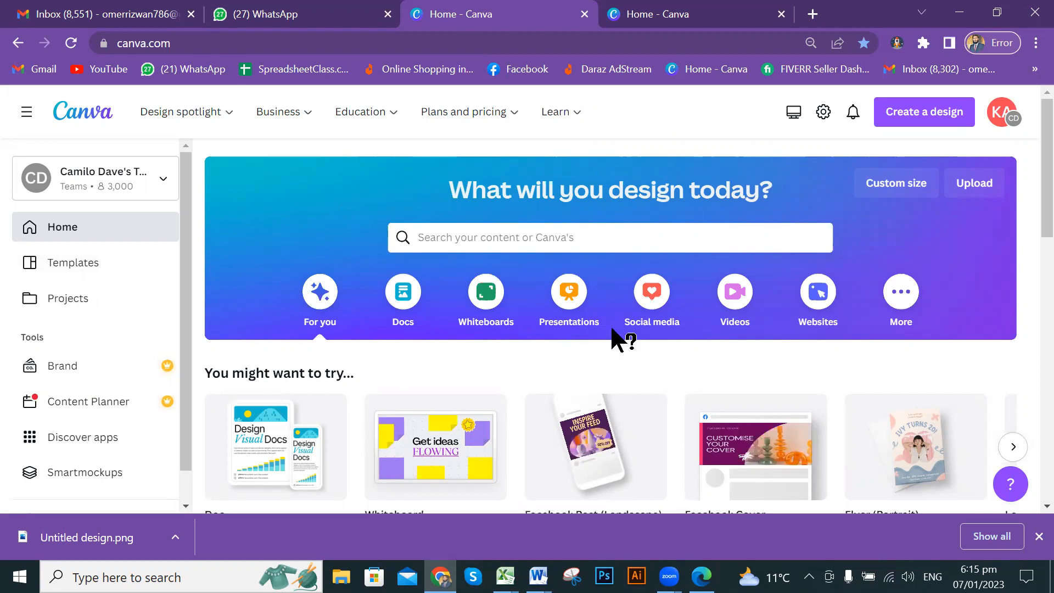
scroll(605, 307, down, 1)
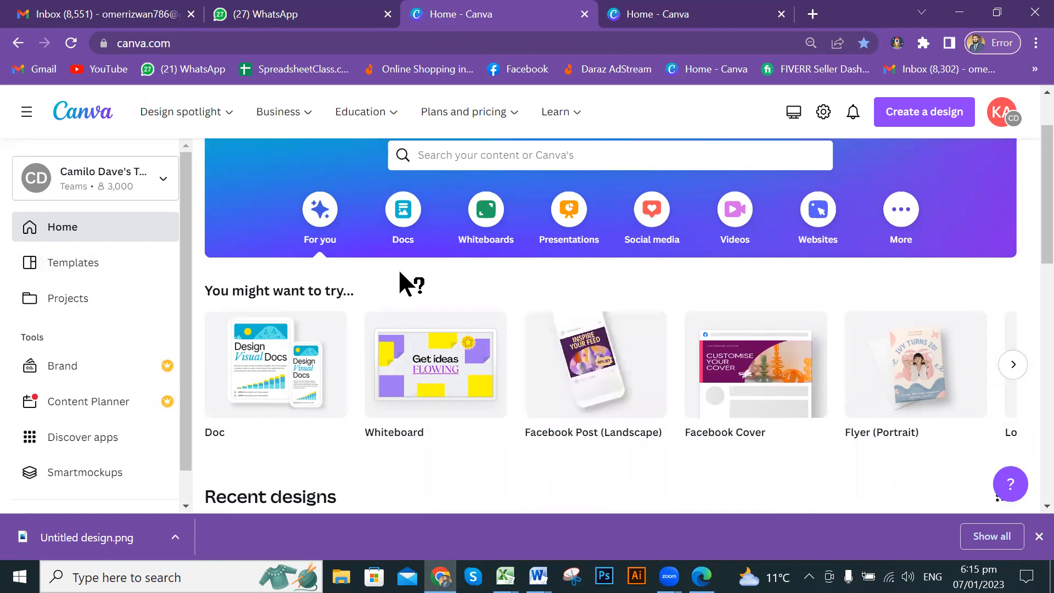
scroll(401, 276, down, 2)
scroll(404, 270, down, 1)
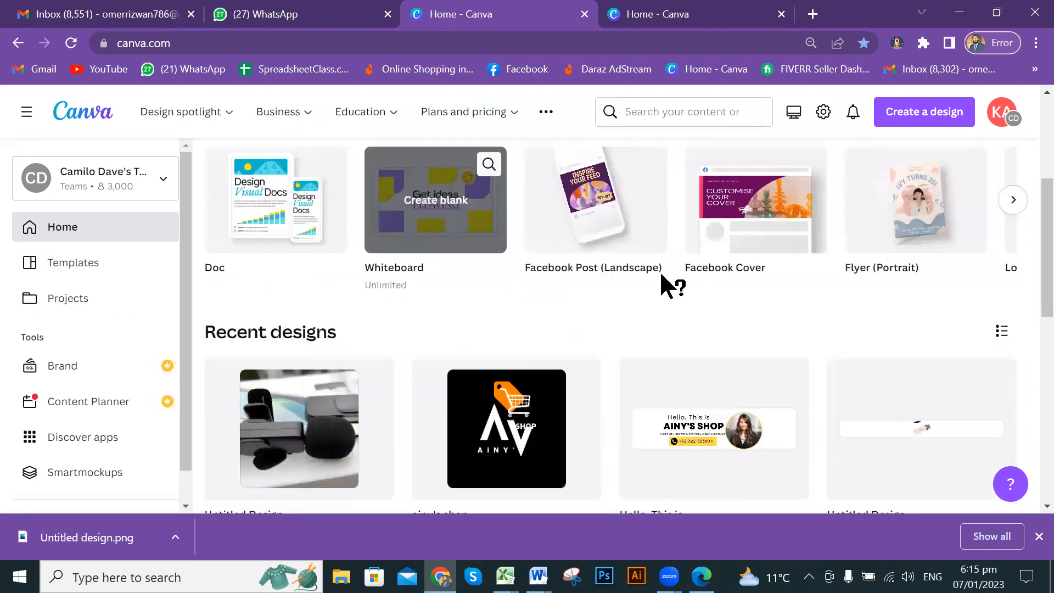
Step: Look through what the Education, Business, and Plans and pricing sections of the site navigation offer
scroll(843, 290, up, 4)
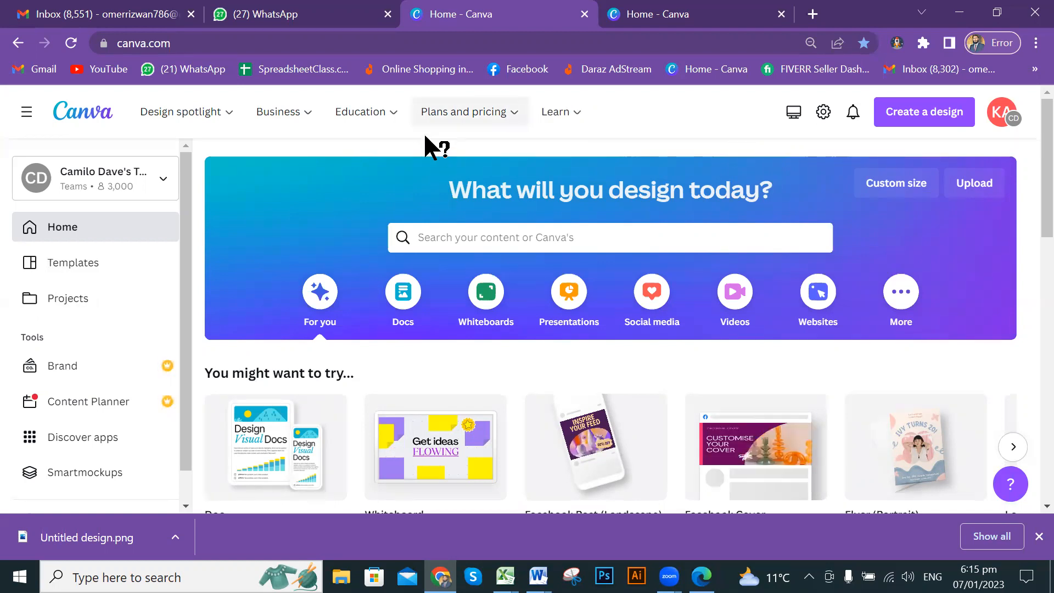
mouse_move(345, 122)
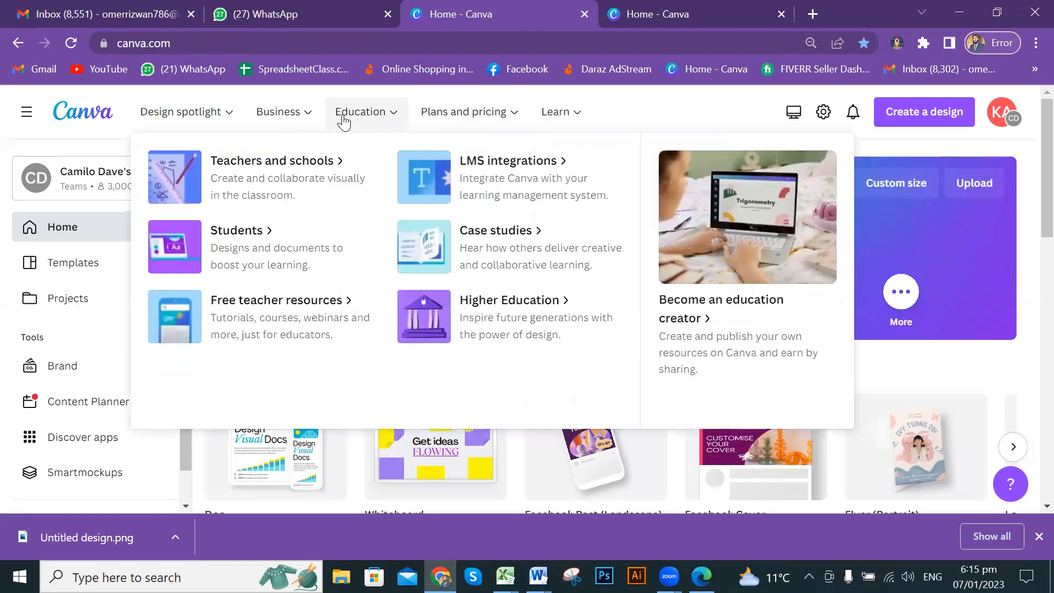
mouse_move(275, 113)
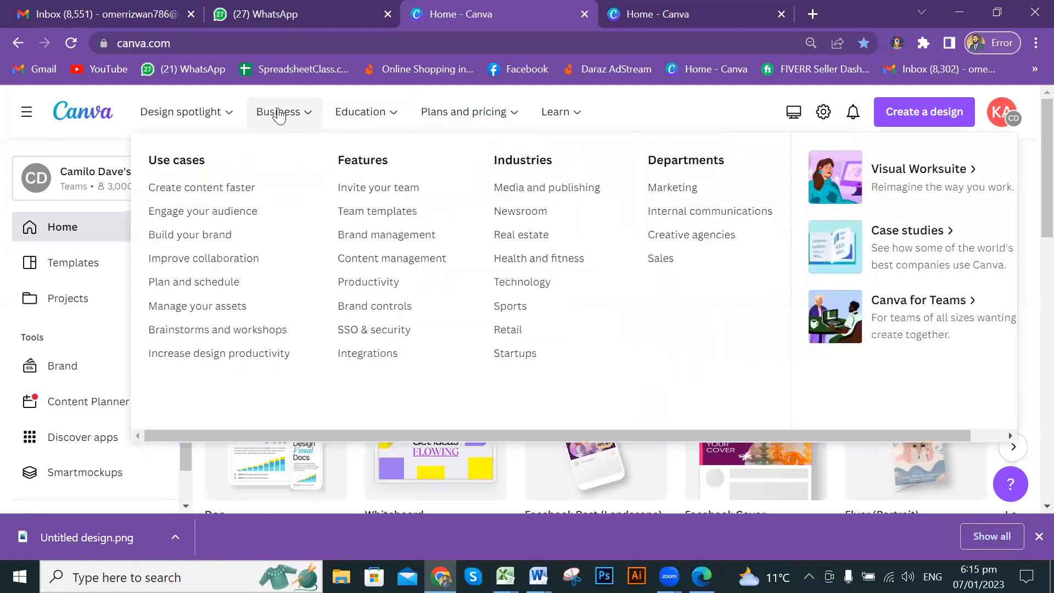
mouse_move(461, 115)
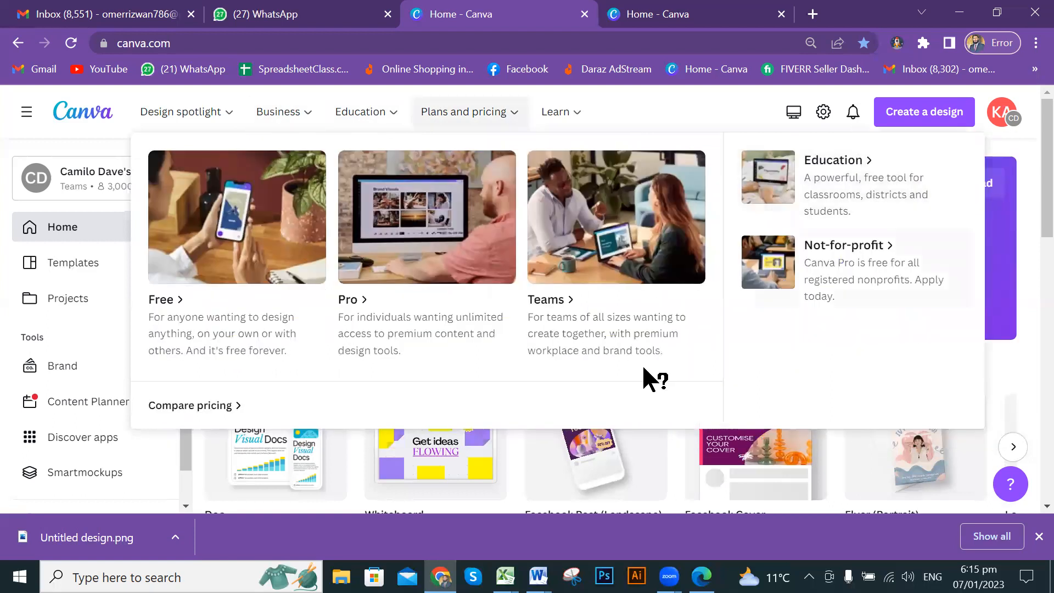
Step: Review all rows of recent designs on the home page and return to the search banner
scroll(629, 336, down, 3)
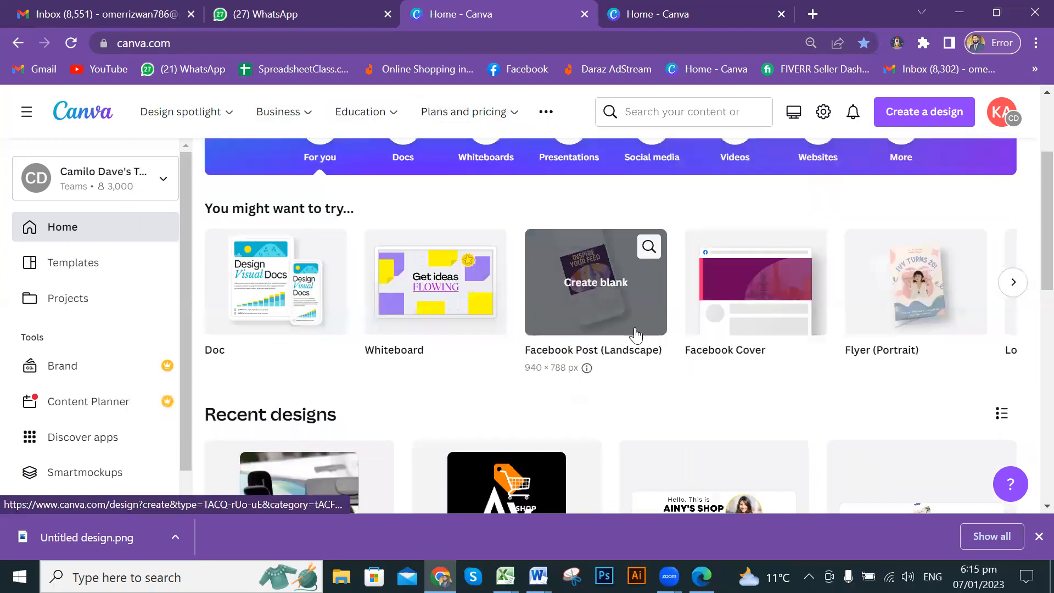
scroll(750, 328, down, 2)
scroll(751, 330, down, 4)
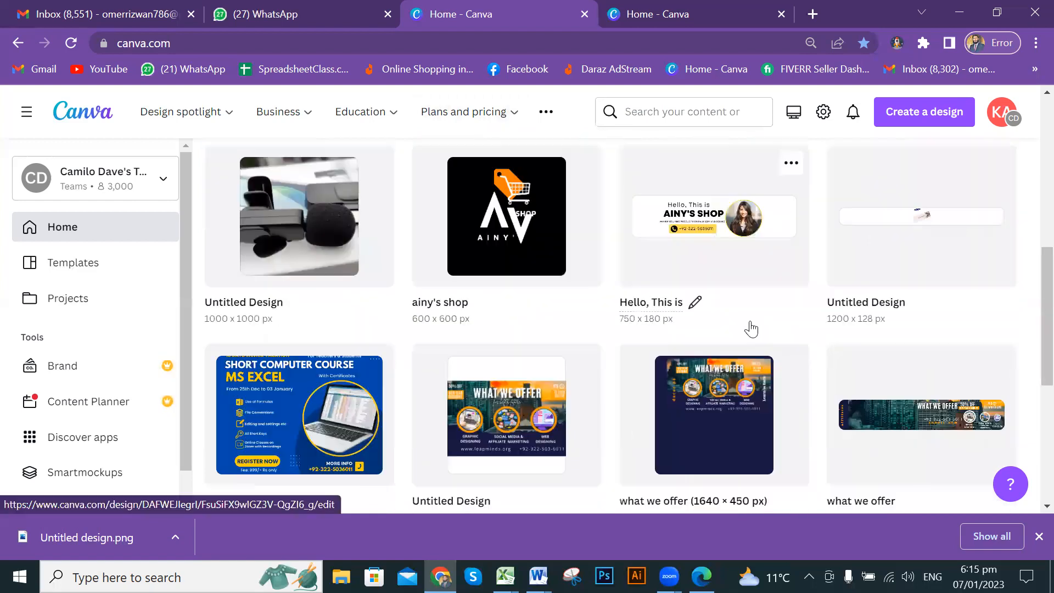
scroll(751, 329, down, 1)
scroll(363, 258, down, 2)
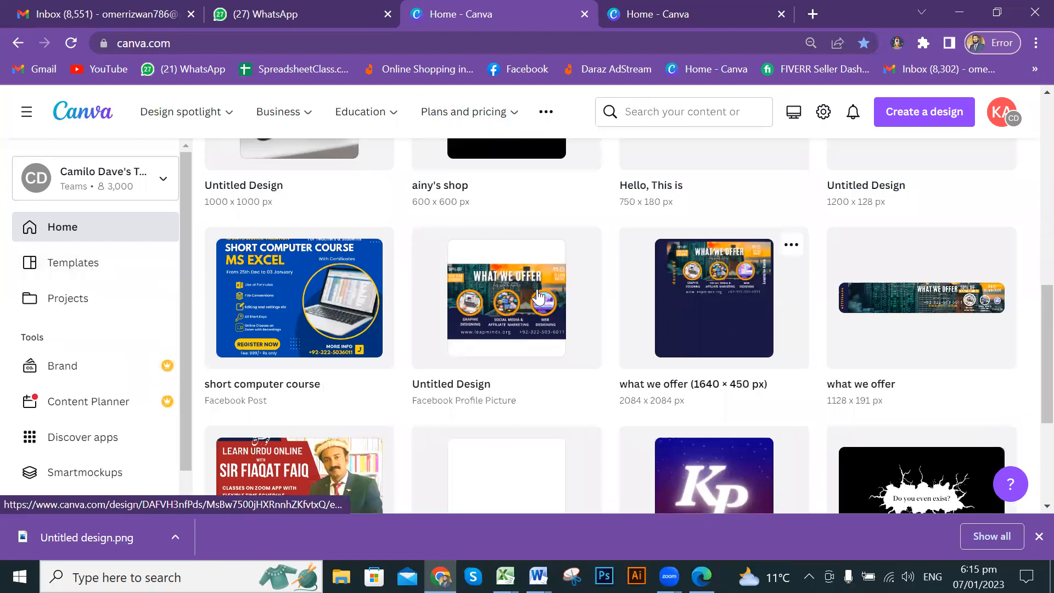
scroll(656, 286, down, 2)
scroll(684, 283, down, 2)
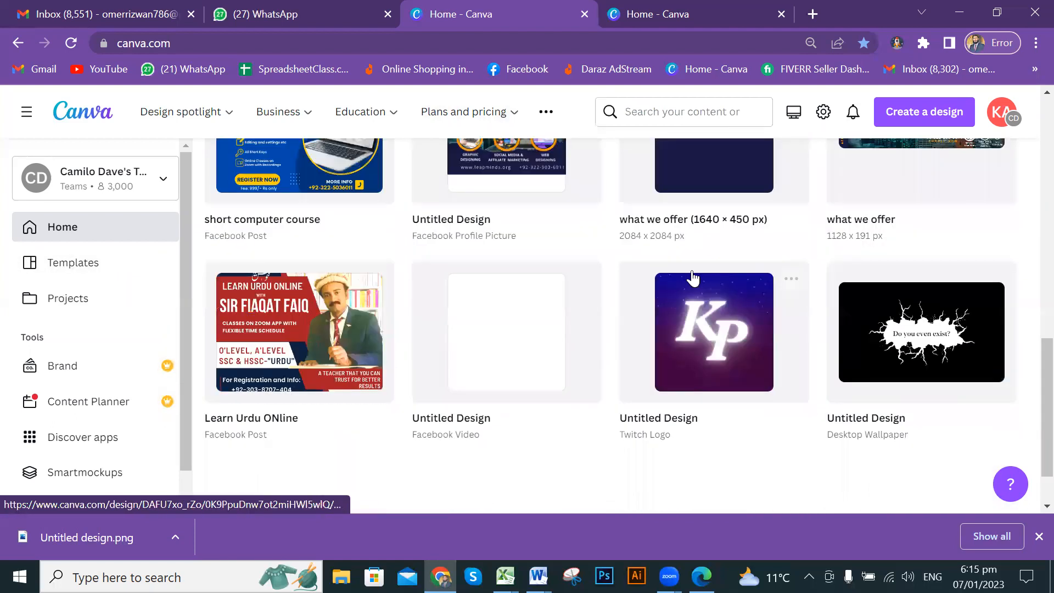
scroll(695, 279, down, 1)
scroll(695, 279, up, 1)
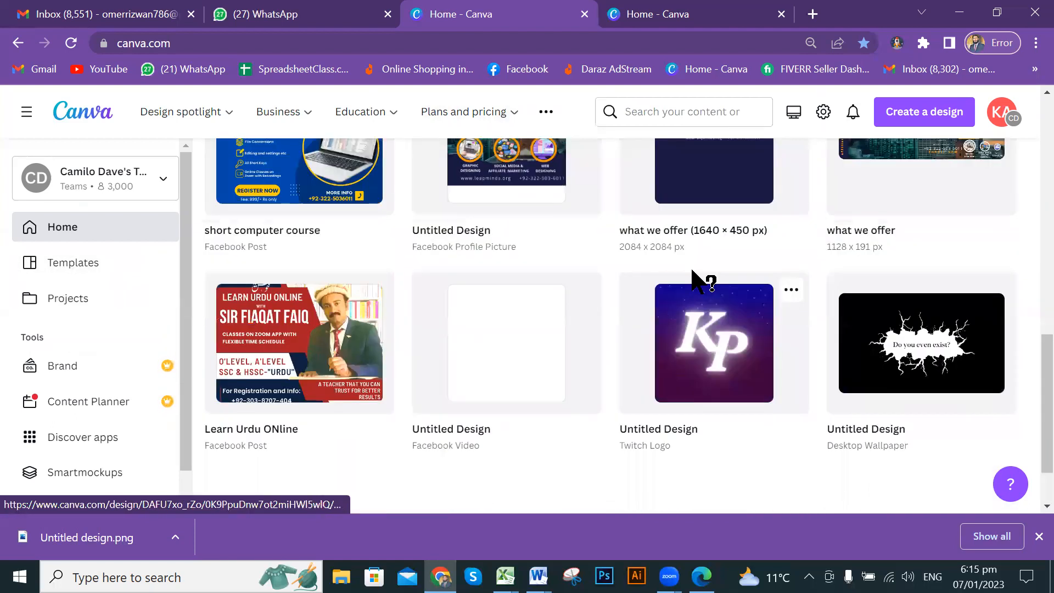
scroll(693, 278, up, 2)
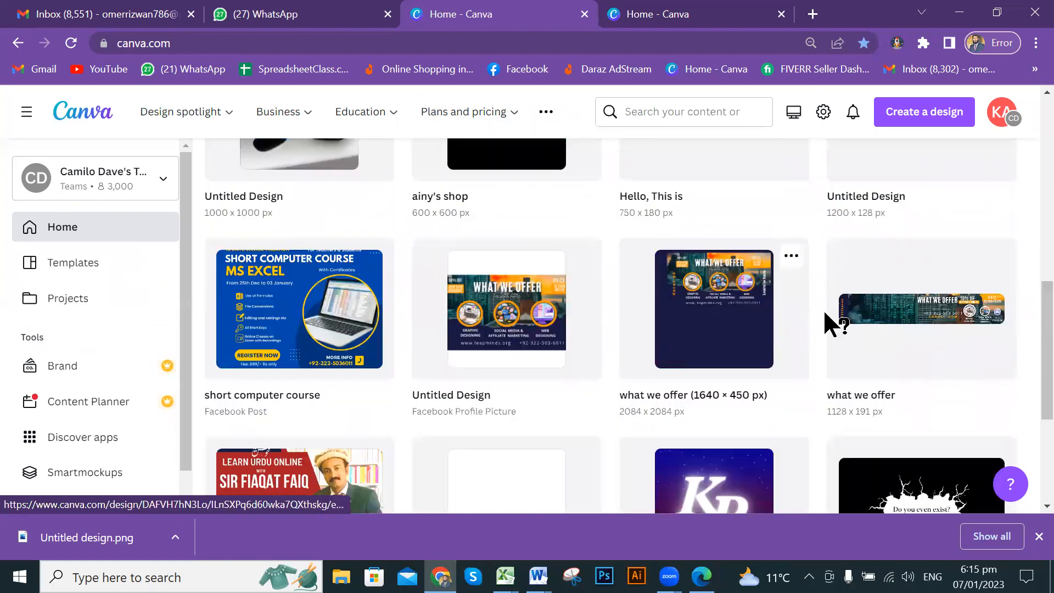
scroll(769, 340, up, 5)
scroll(914, 317, up, 5)
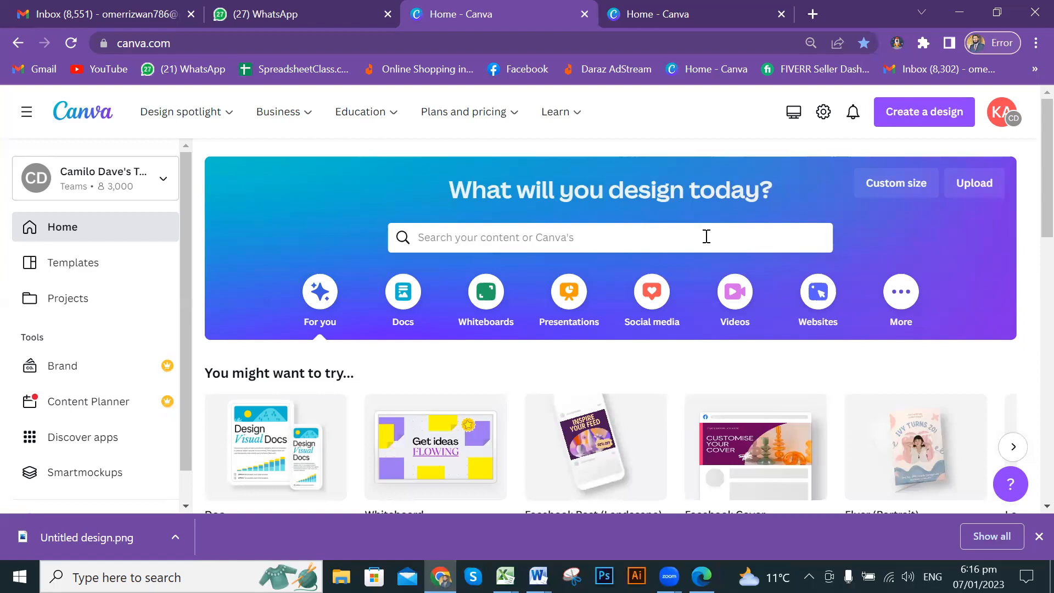
scroll(659, 297, down, 1)
scroll(686, 296, up, 1)
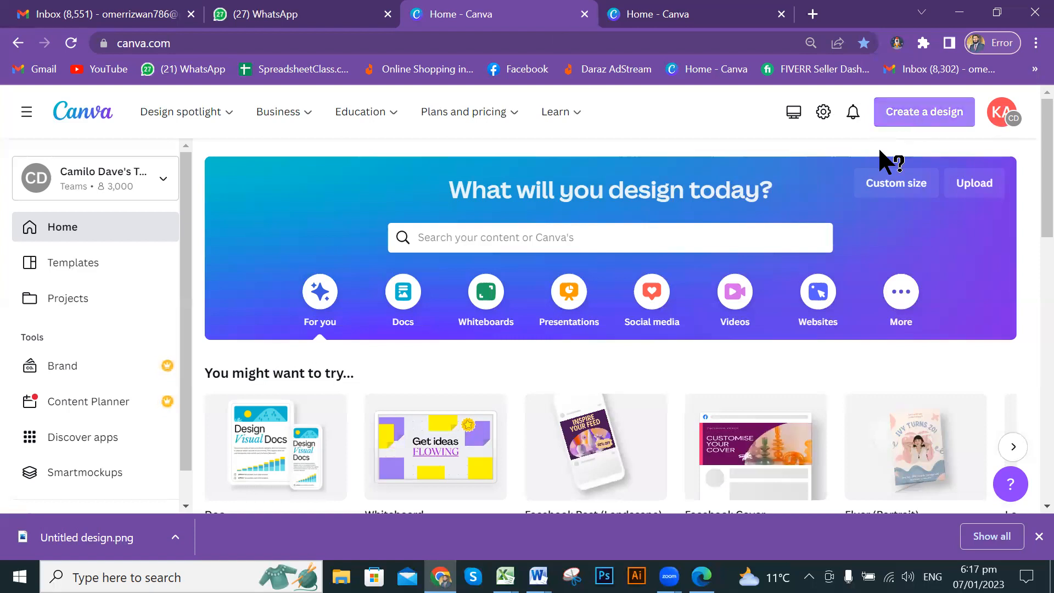
Step: Look through the full list of suggested formats for creating a new design, and close it
click(924, 113)
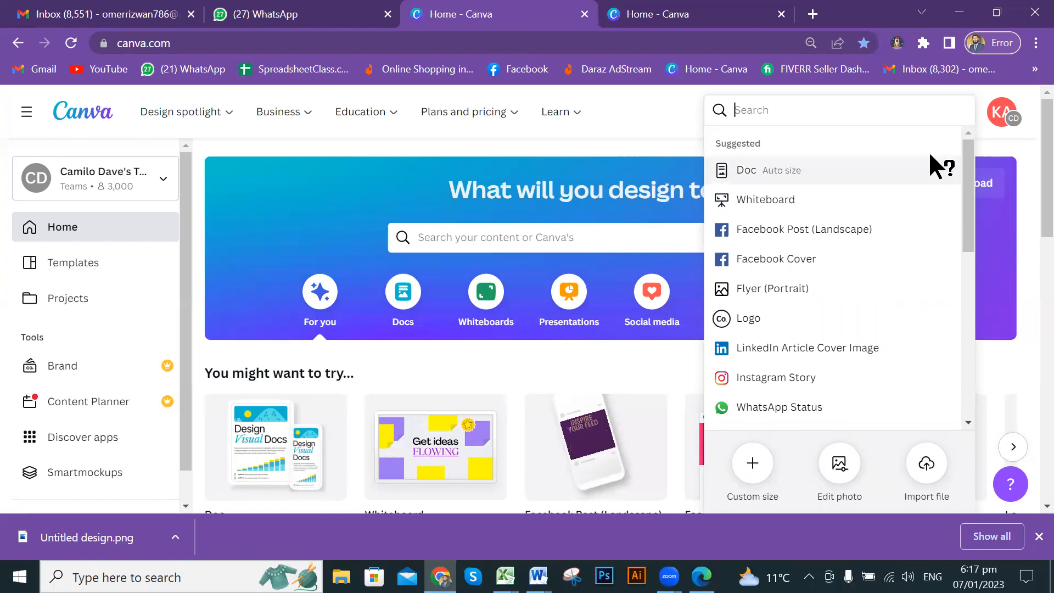
key(Escape)
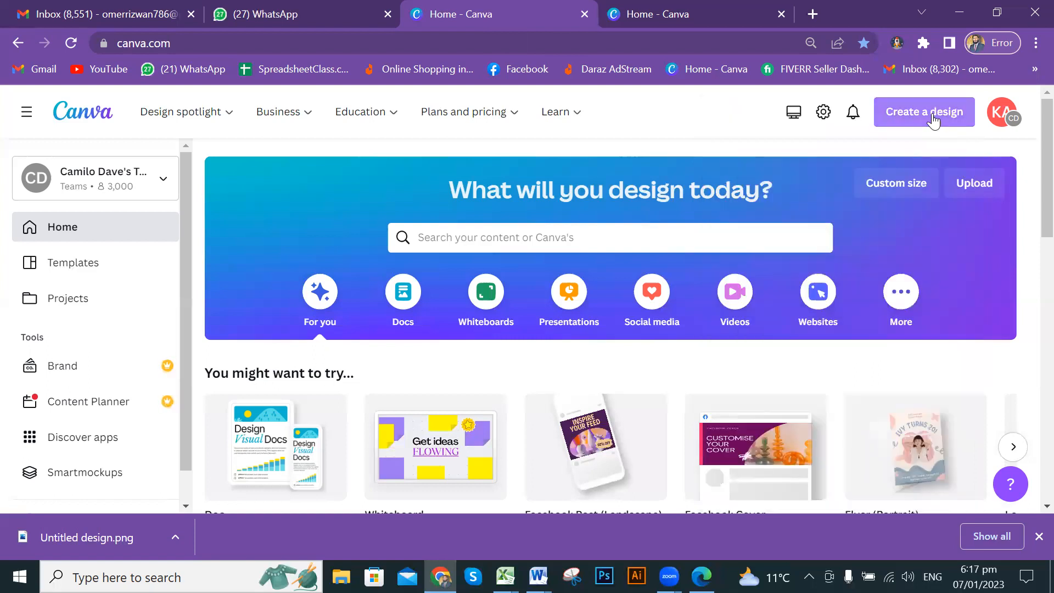
click(933, 121)
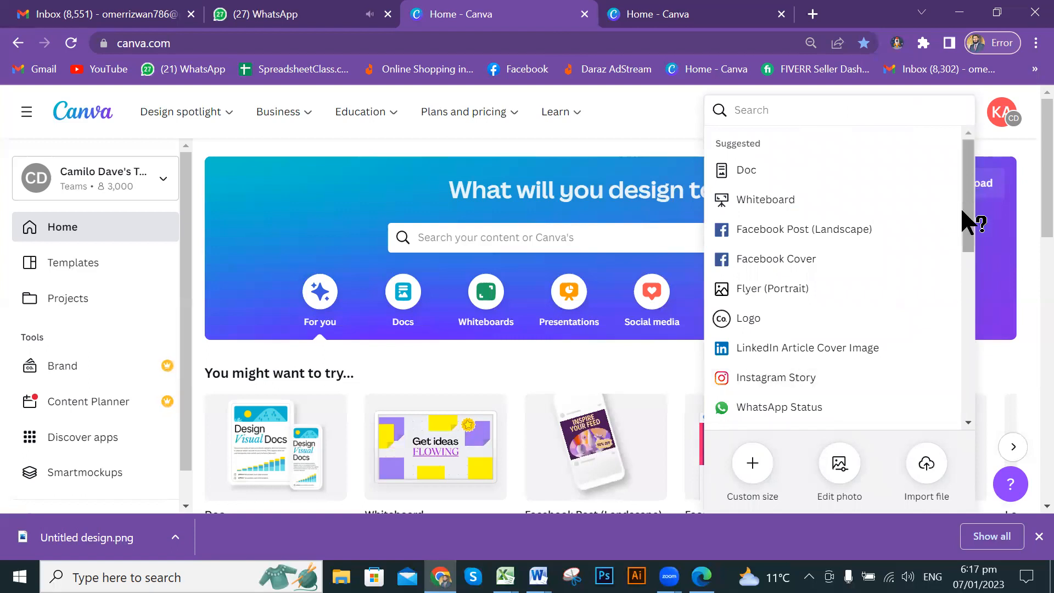
scroll(961, 254, down, 4)
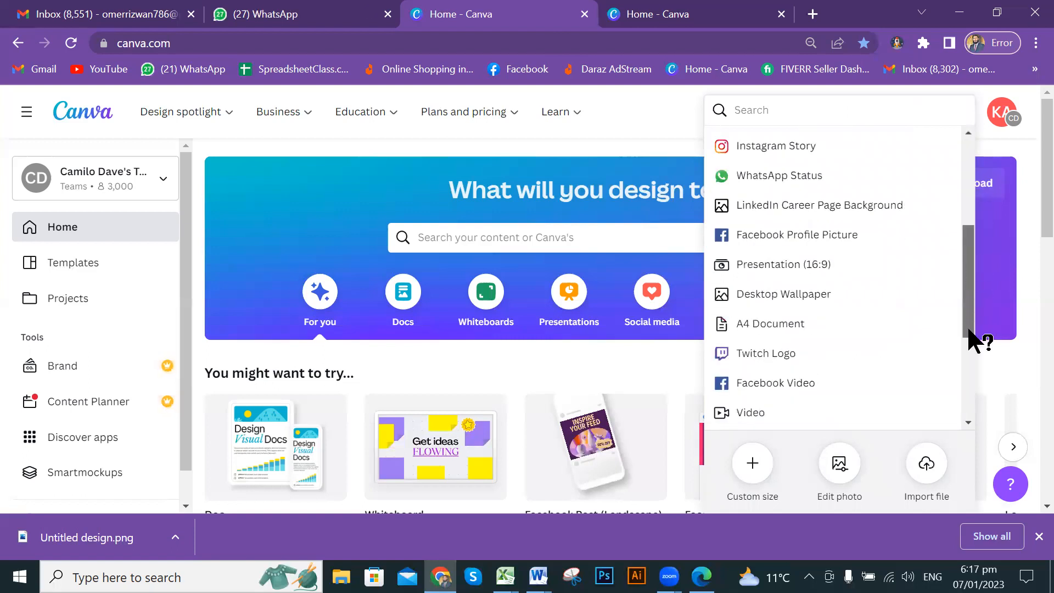
scroll(967, 361, down, 4)
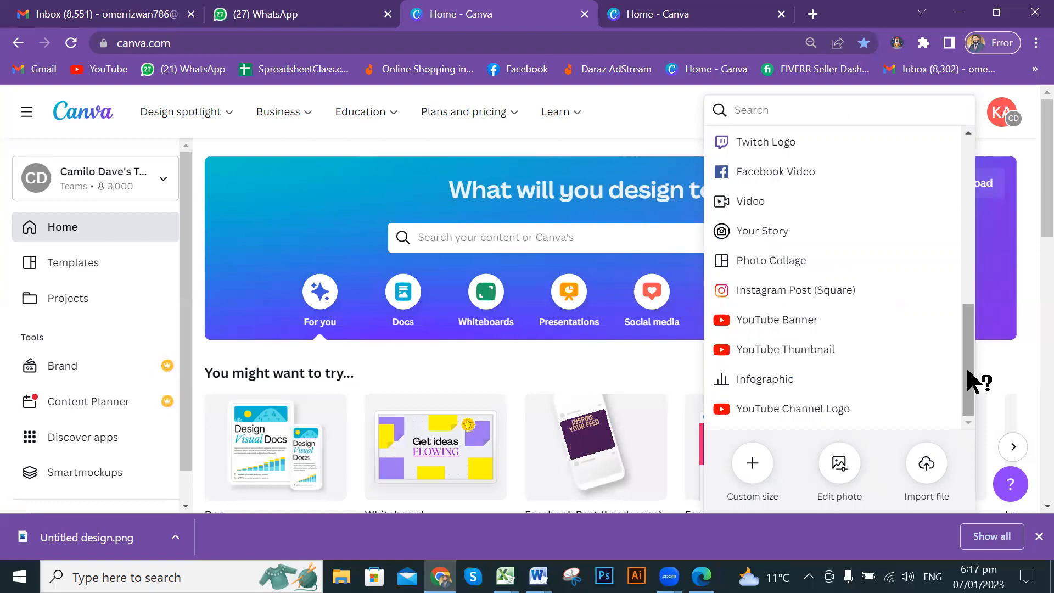
scroll(968, 341, up, 1)
scroll(967, 290, up, 3)
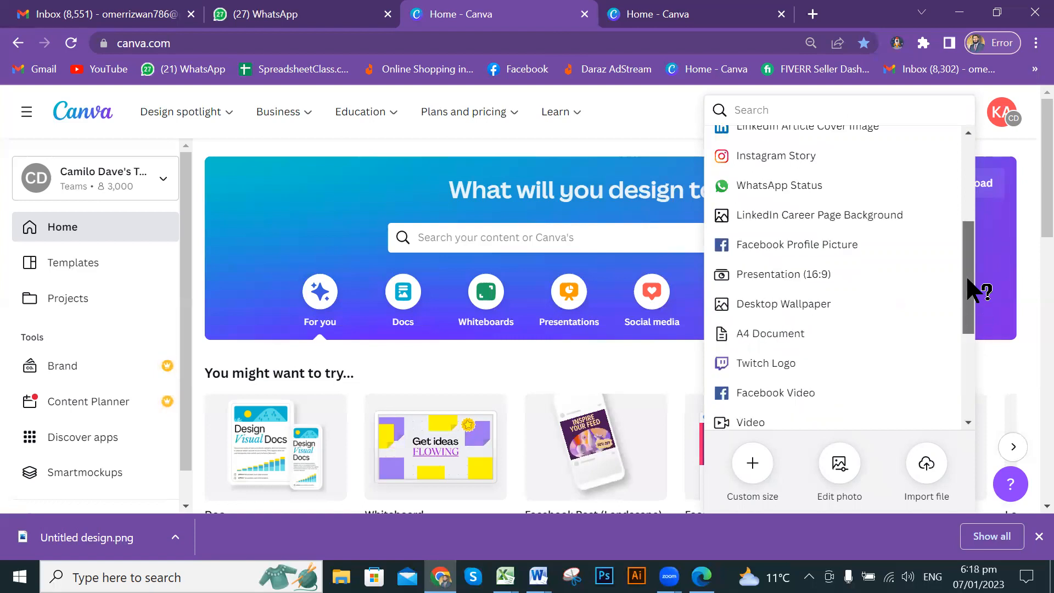
scroll(968, 255, up, 2)
scroll(963, 189, up, 3)
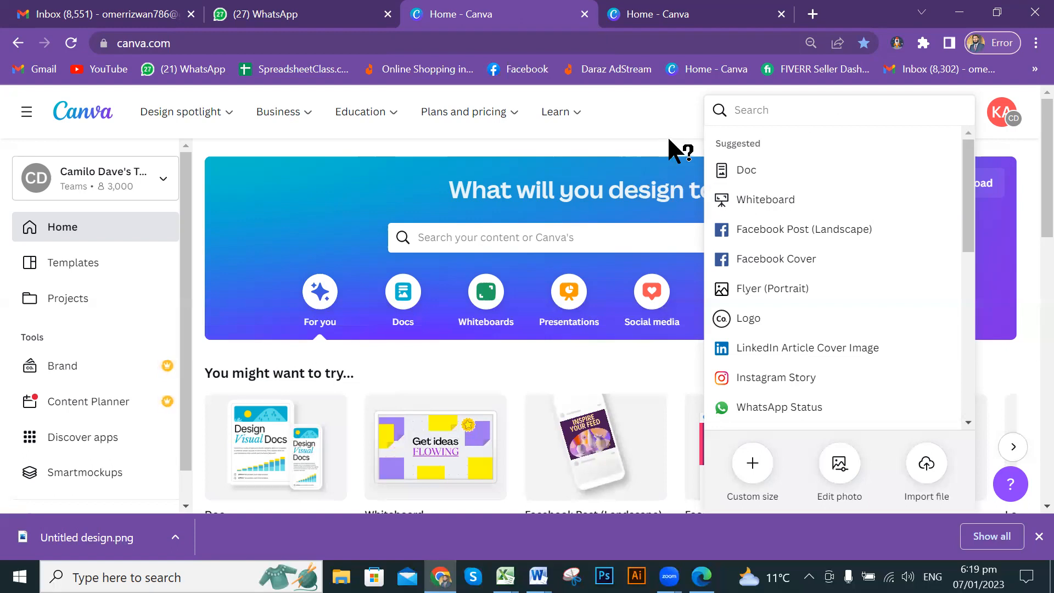
click(173, 110)
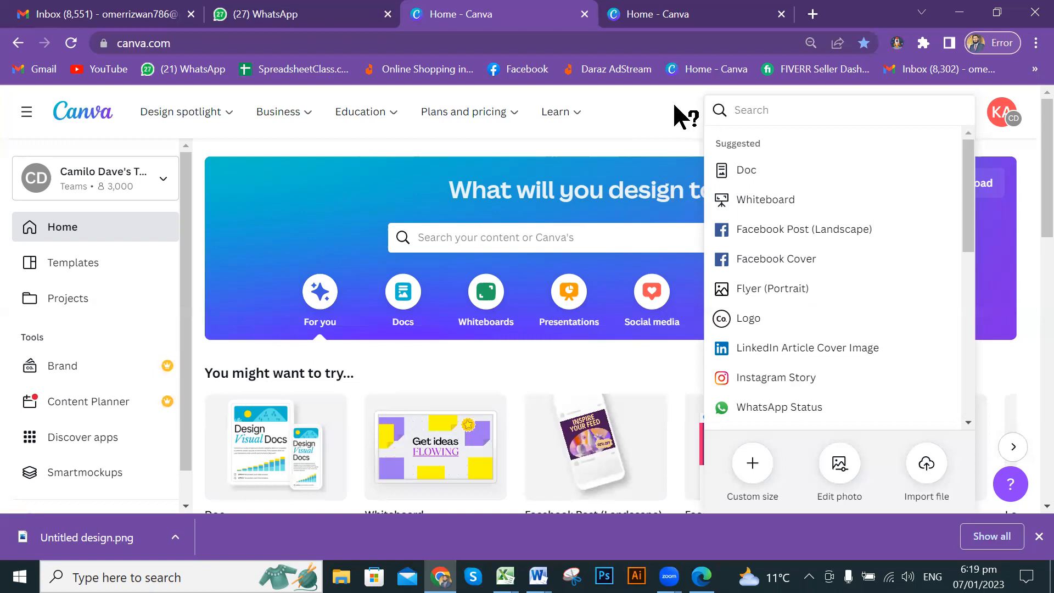
click(935, 111)
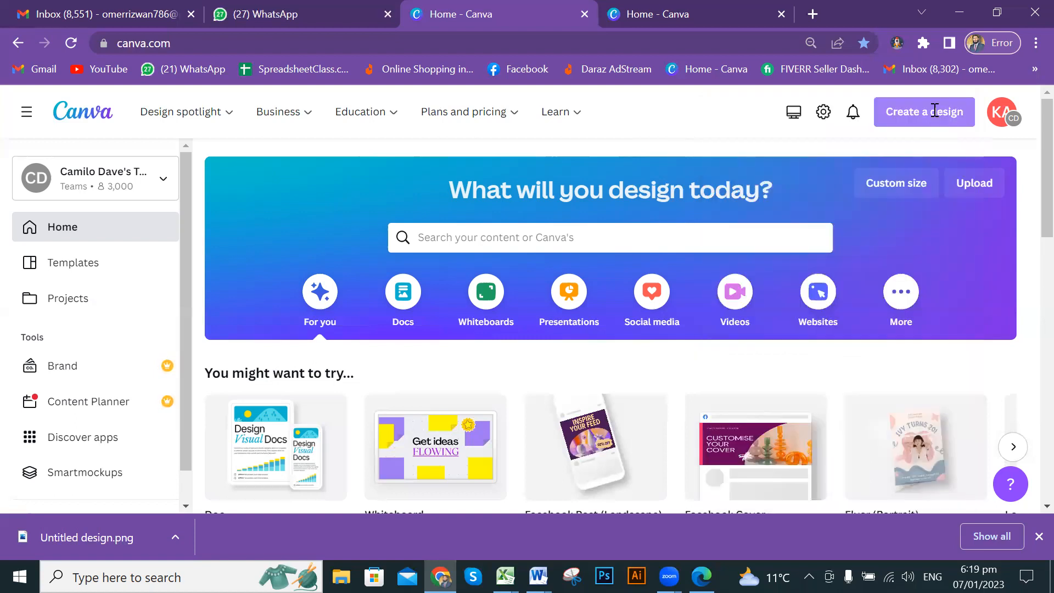
Step: Create a blank Flyer (Portrait) design at 210 × 297 mm
click(935, 112)
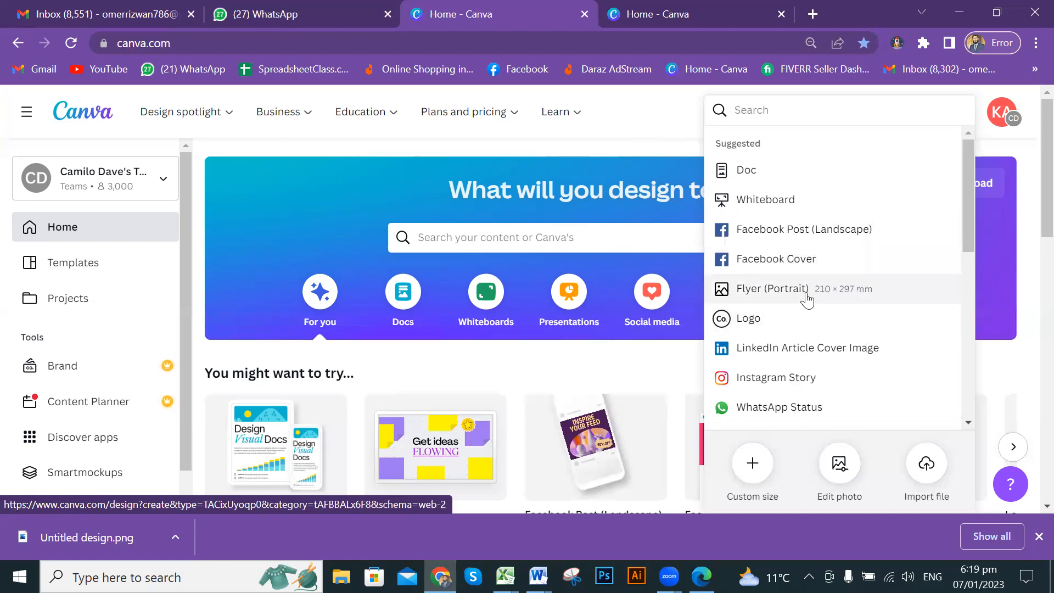
click(847, 297)
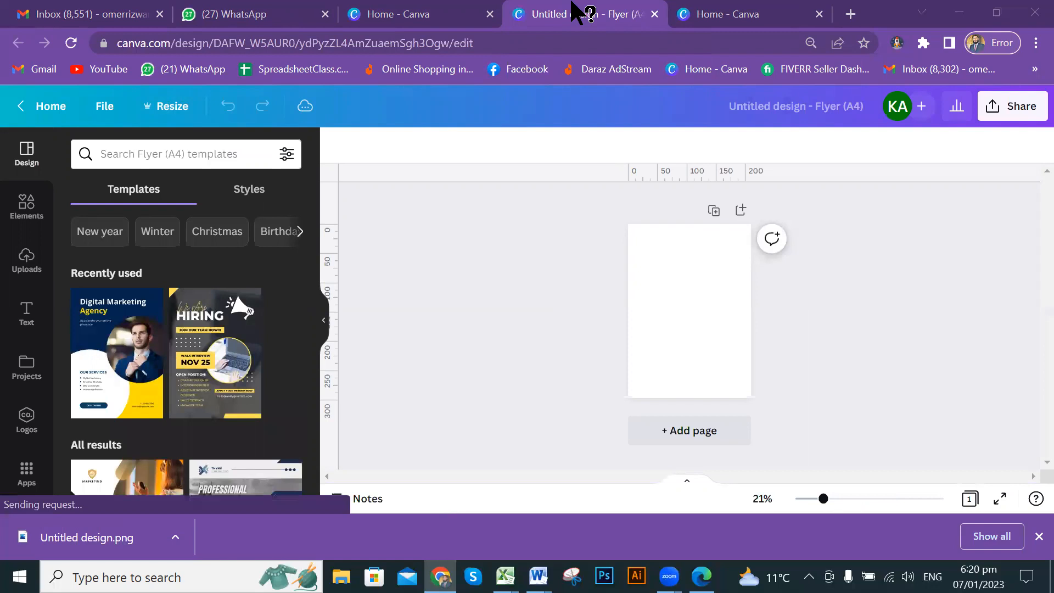
click(683, 369)
click(786, 353)
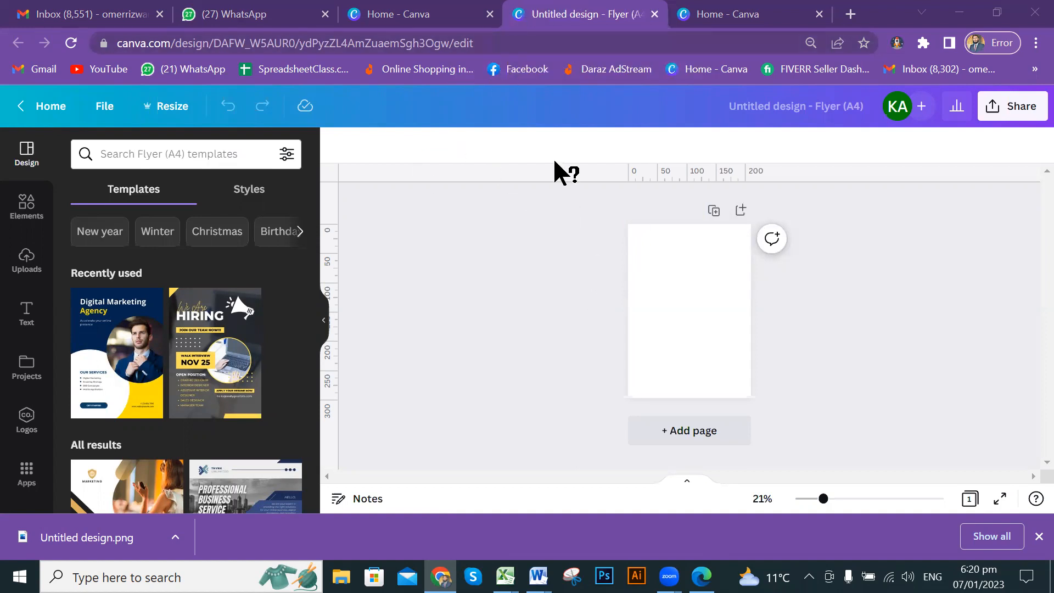
Step: Dismiss the format list left open on the home page and show the elements library in the flyer design
click(379, 11)
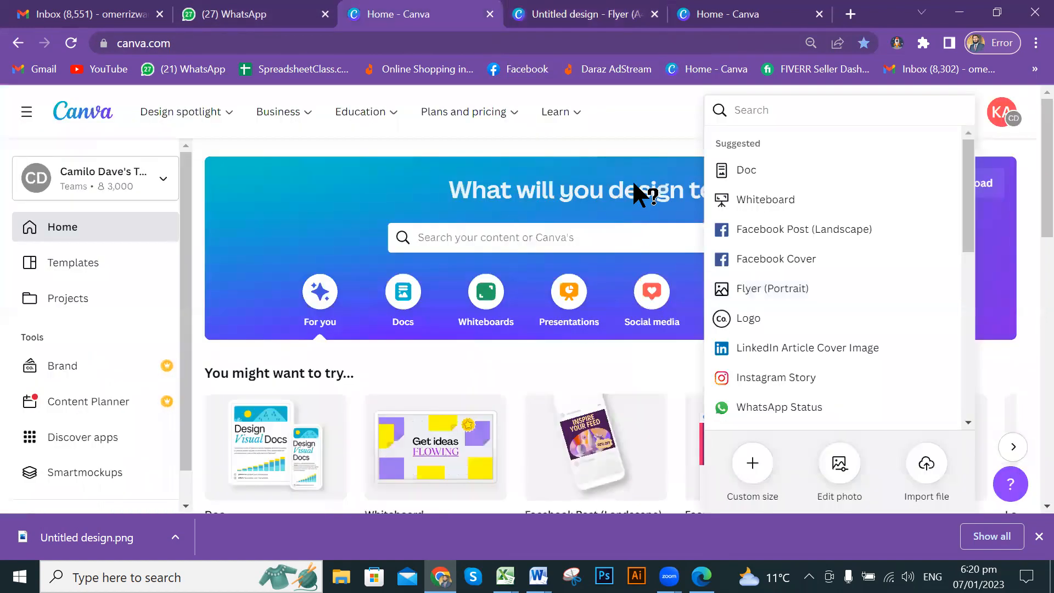
click(661, 159)
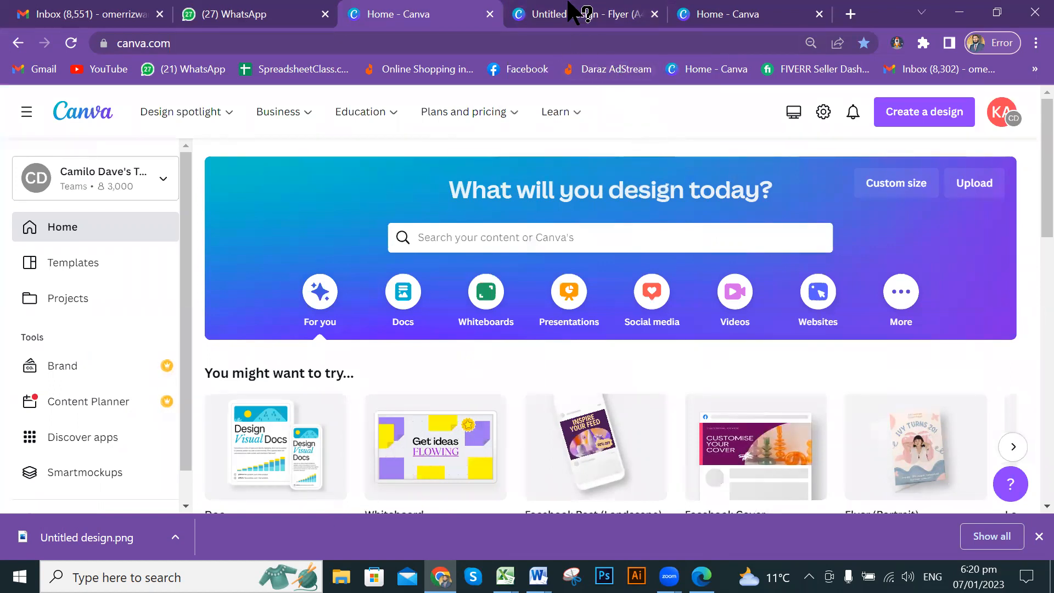
click(585, 12)
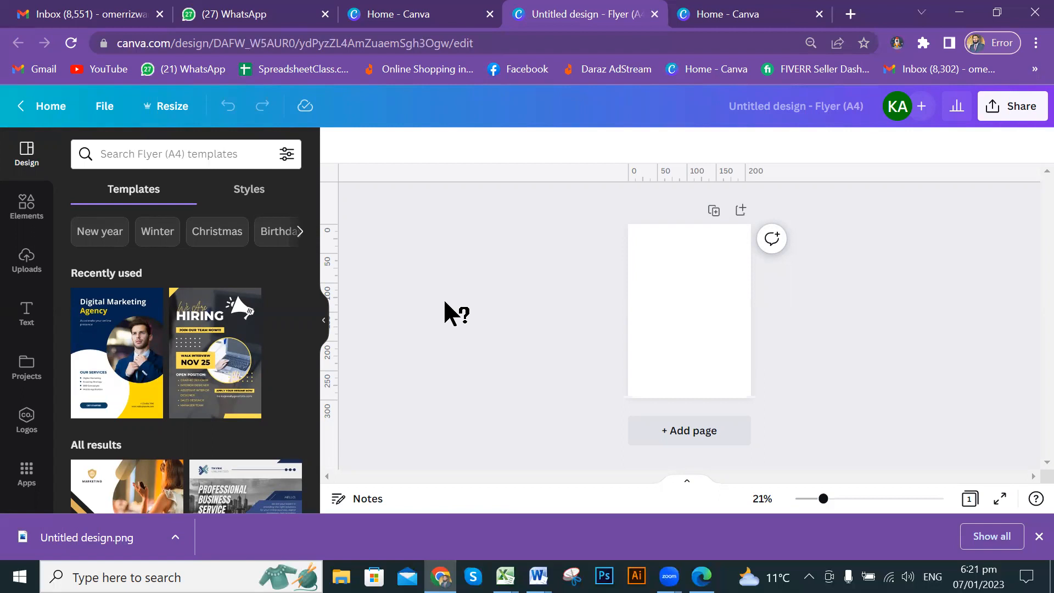
click(23, 212)
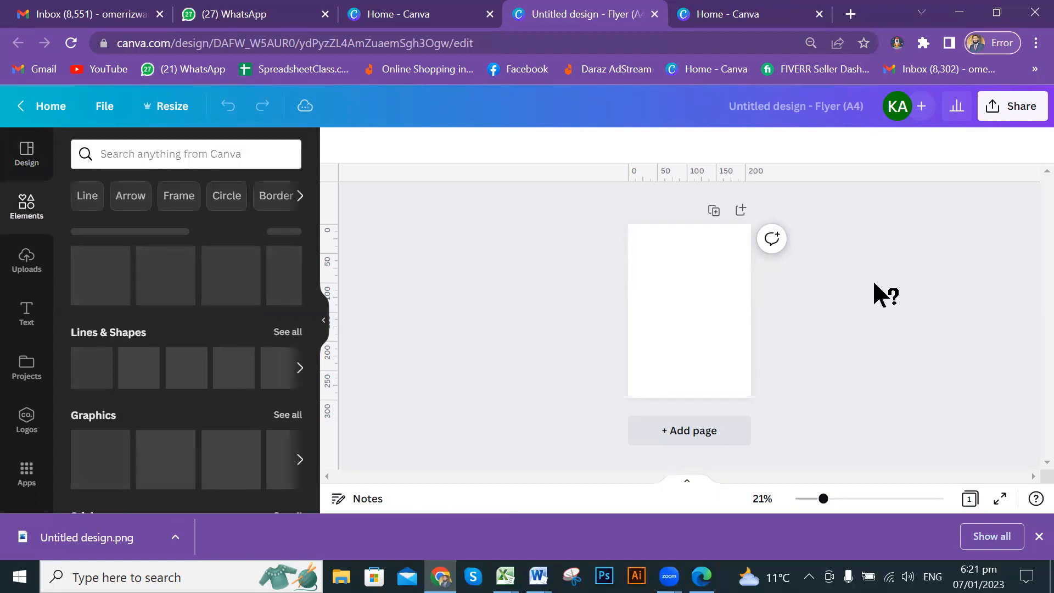
Step: Check the size listed for Flyer (Portrait) among the new-design formats and return to the flyer
click(402, 5)
click(928, 117)
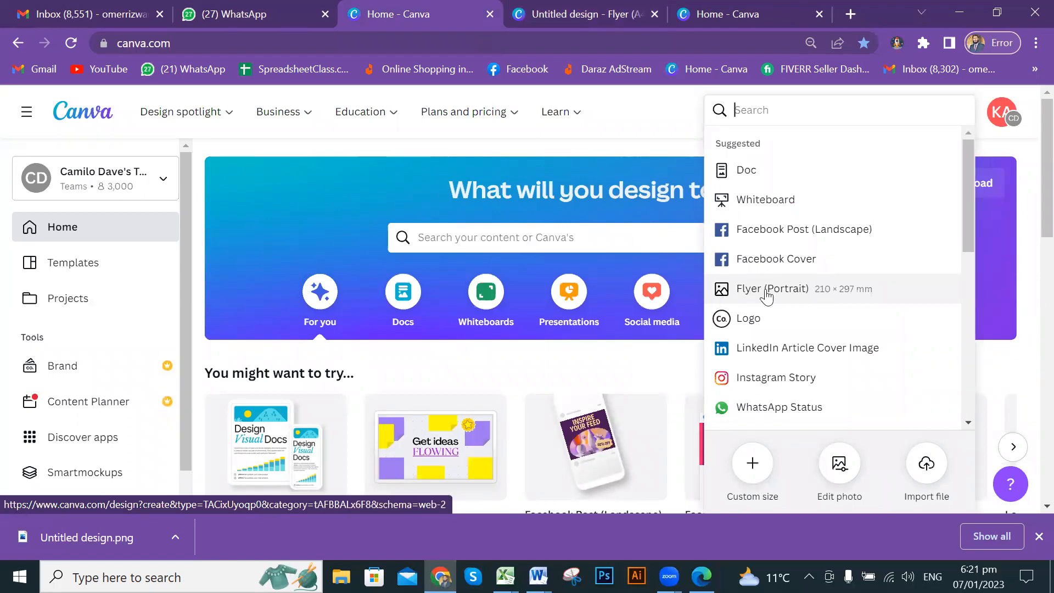
click(573, 14)
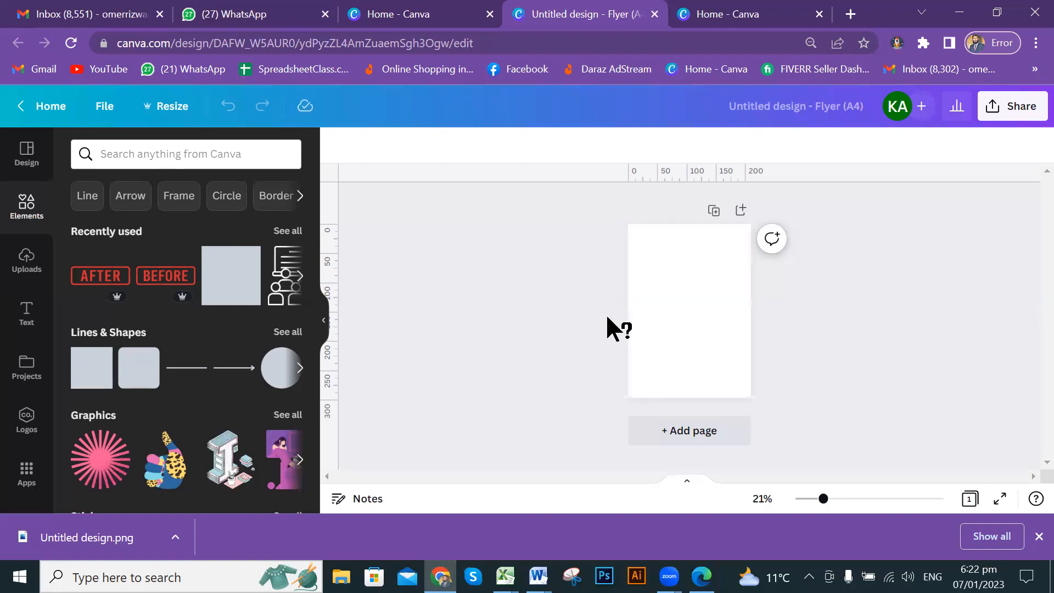
click(628, 308)
click(693, 322)
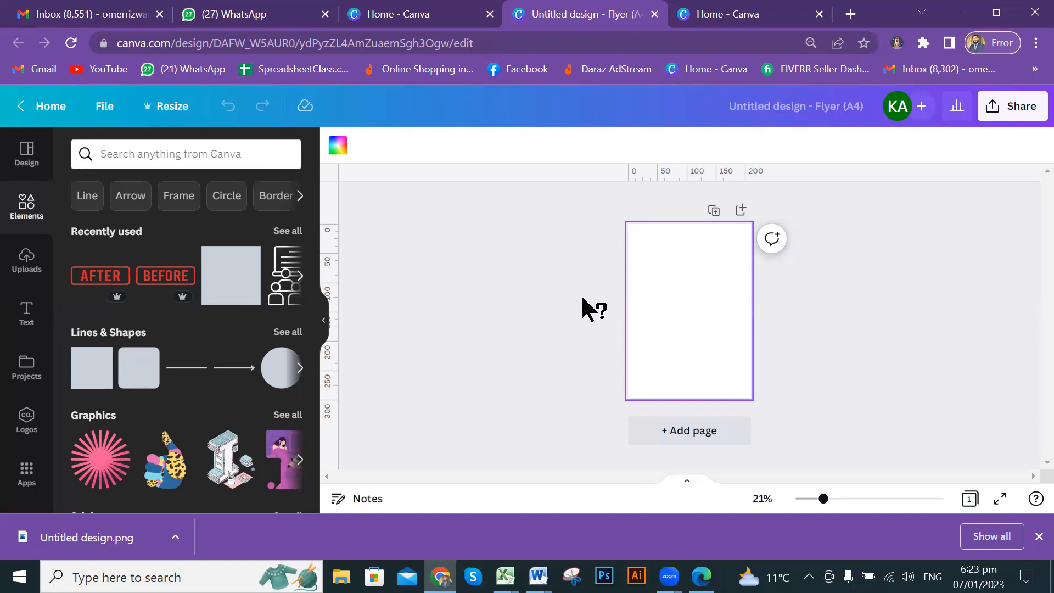
click(824, 333)
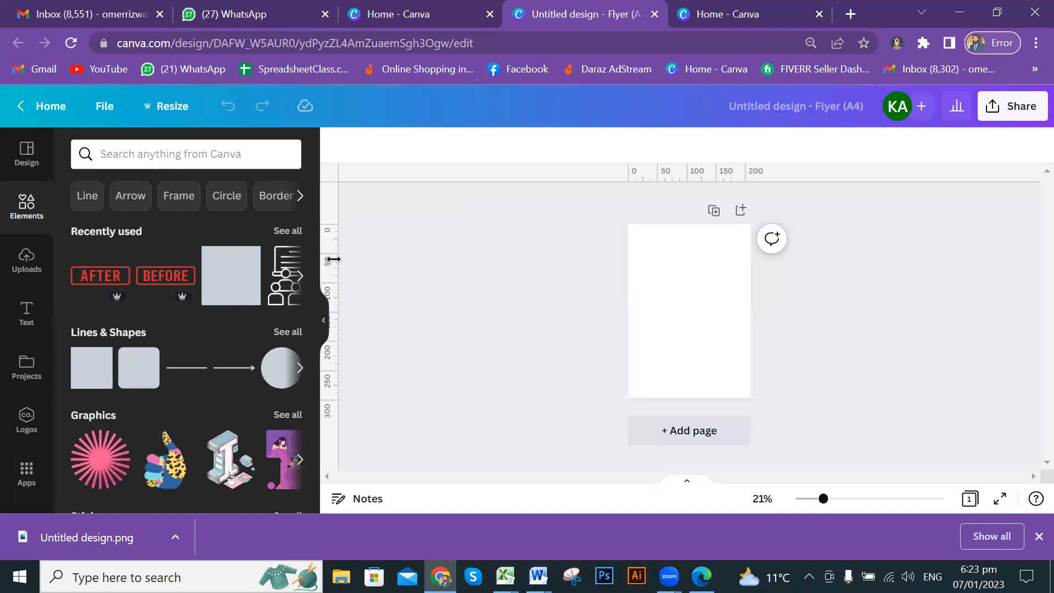
Step: Place two vertical ruler guides on the flyer page, one at 130 mm and another about a third of the way across
drag(420, 261, 704, 268)
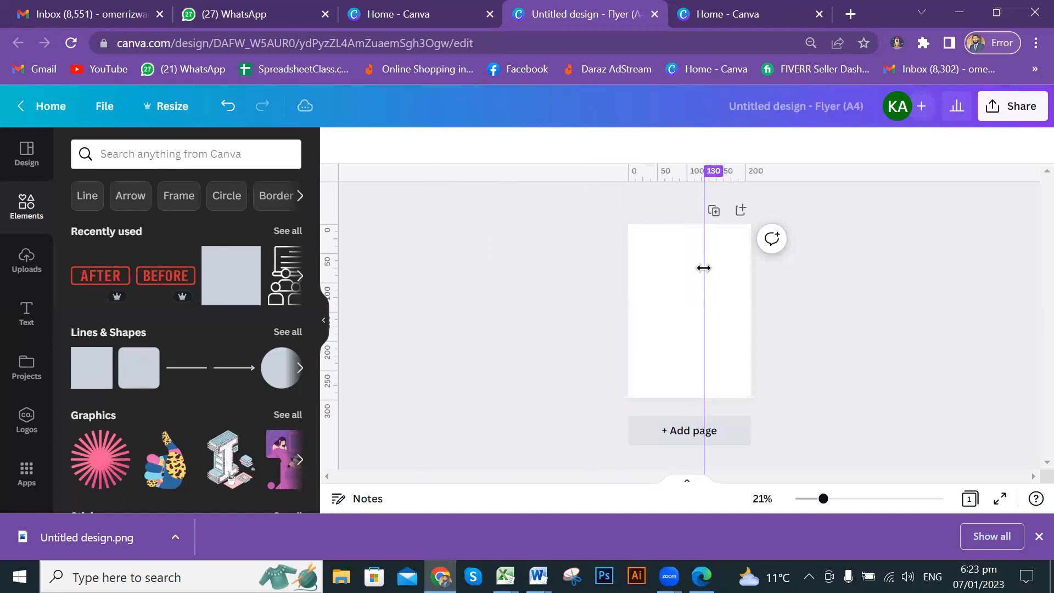
drag(331, 252, 667, 255)
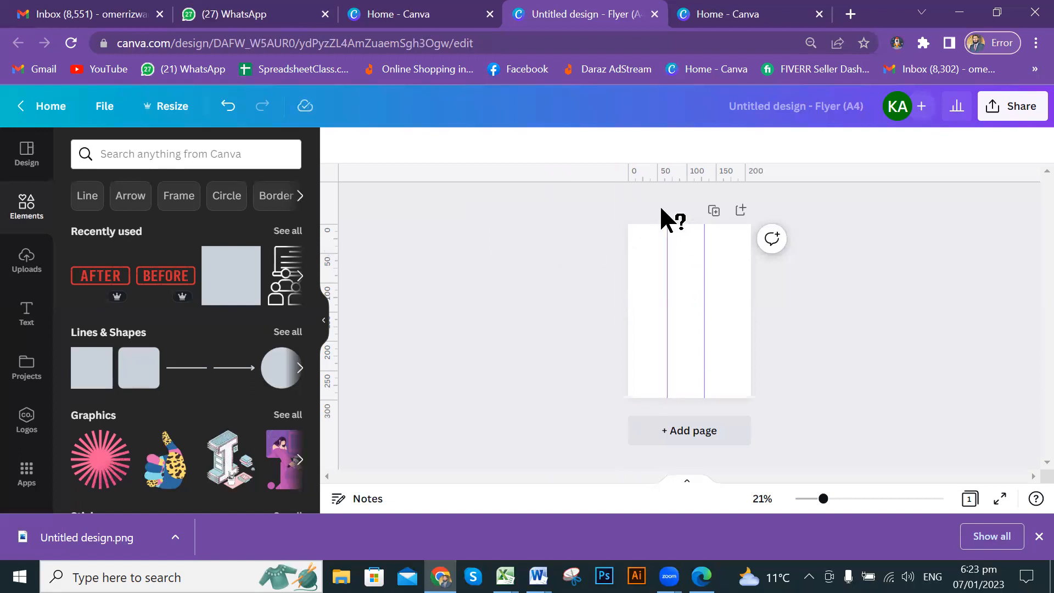
Step: Remove both vertical guides from the flyer page
drag(667, 233, 313, 247)
drag(705, 225, 320, 232)
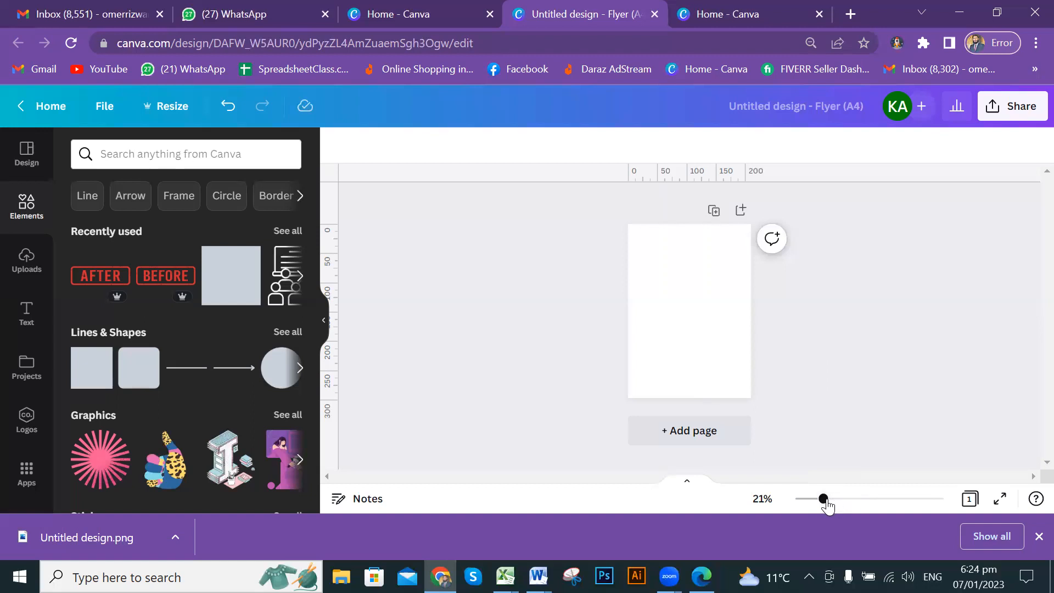
Step: Enlarge the flyer page view to 48% and look over the blank page from its top edge downwards
drag(828, 506, 855, 515)
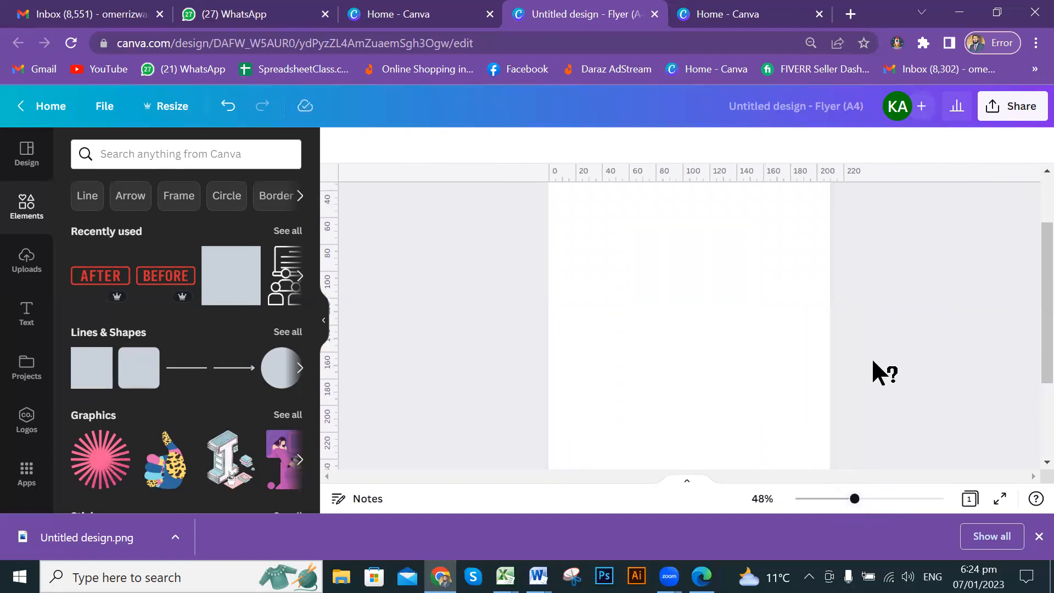
scroll(862, 376, up, 2)
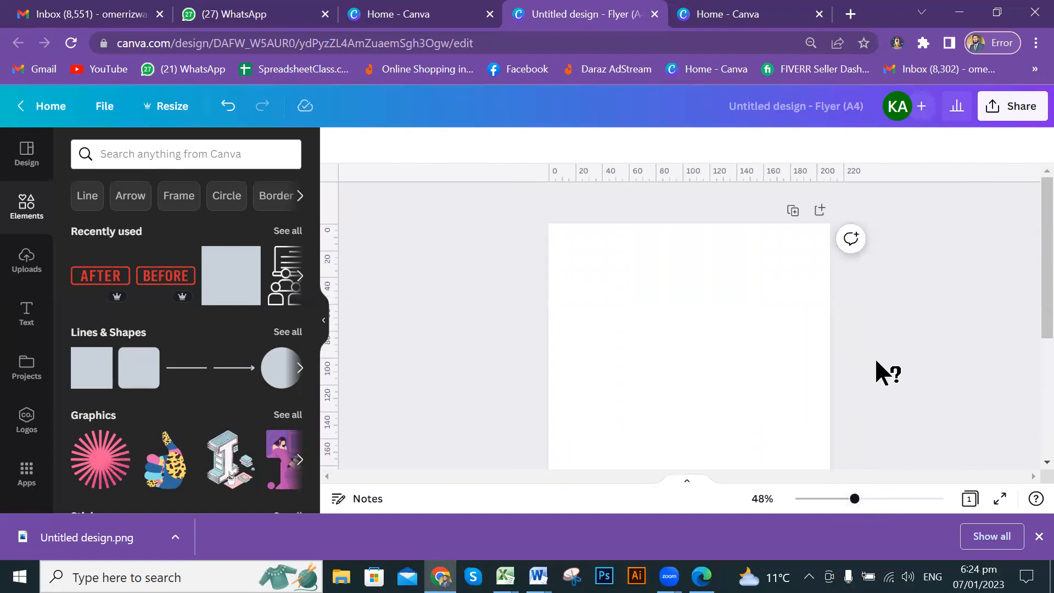
scroll(877, 358, down, 4)
scroll(878, 358, up, 3)
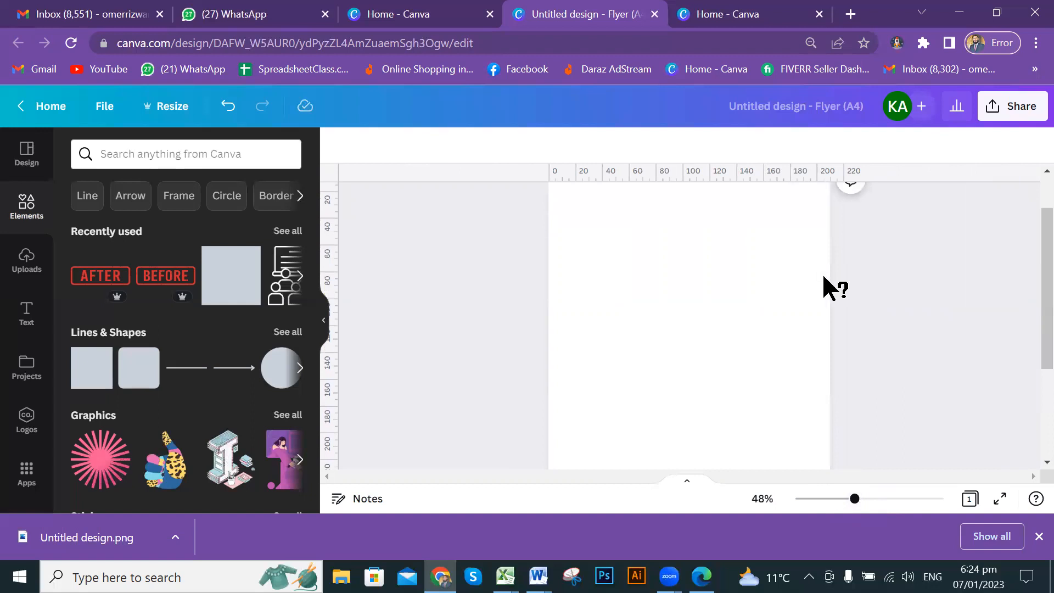
drag(1028, 287, 843, 461)
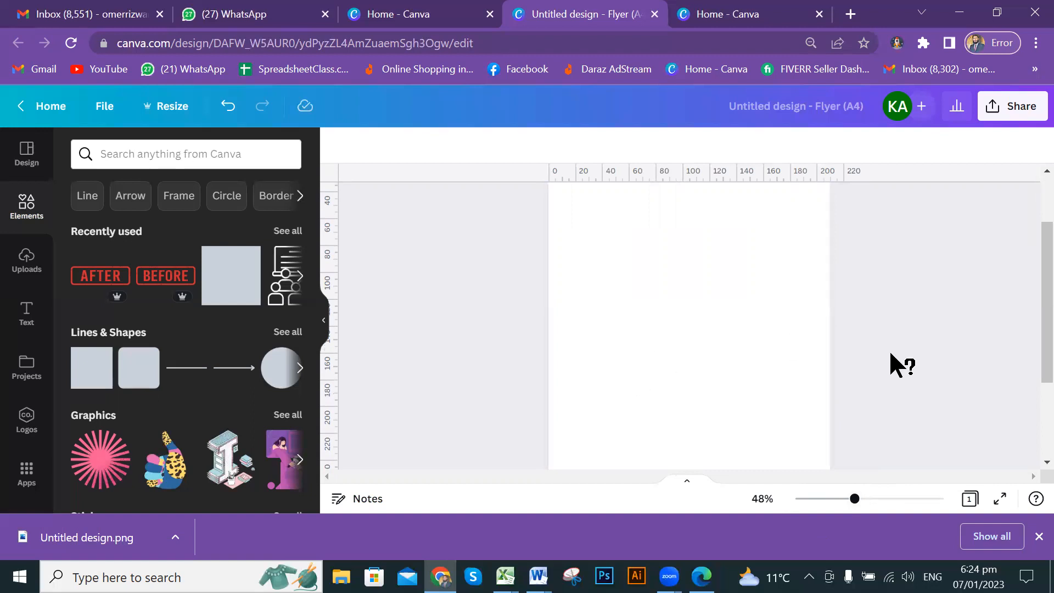
Step: Magnify the flyer page view to at least 135%, and shrink it back down to 10%
scroll(891, 355, up, 5)
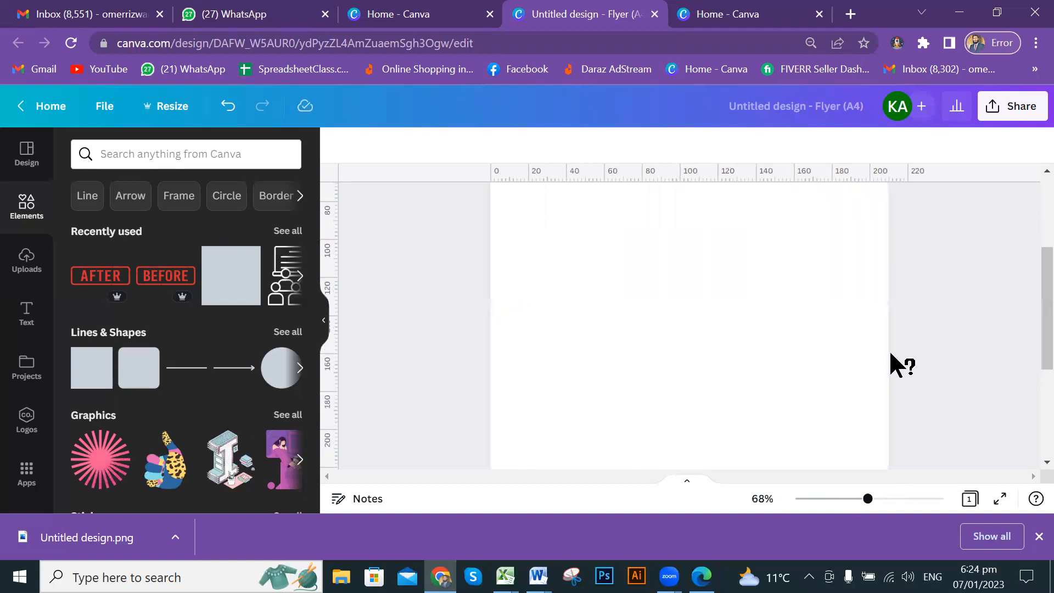
scroll(891, 354, up, 4)
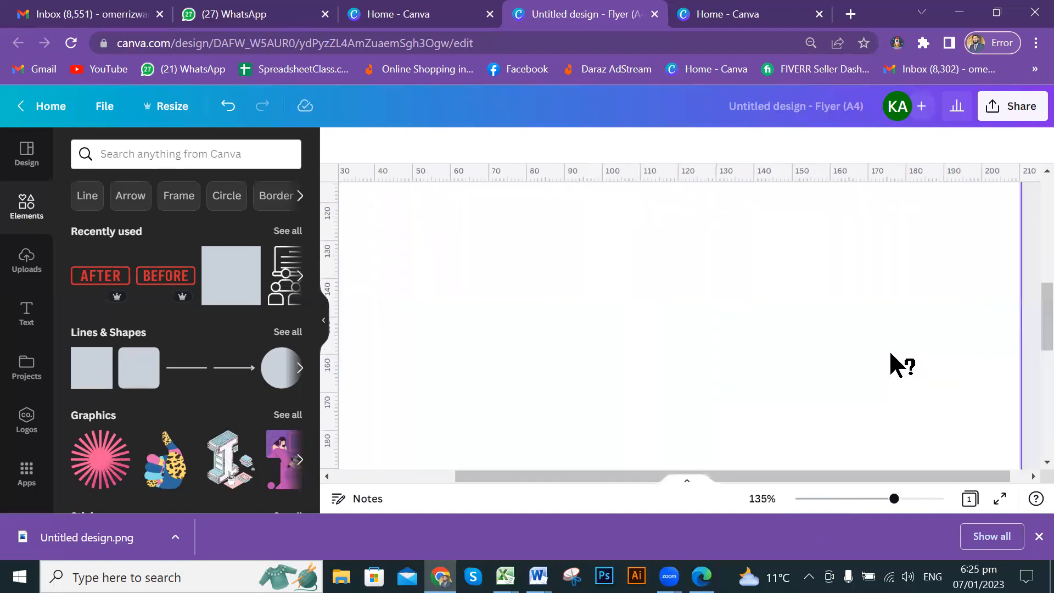
scroll(891, 354, up, 2)
scroll(891, 355, down, 1)
scroll(891, 355, down, 3)
scroll(891, 354, down, 4)
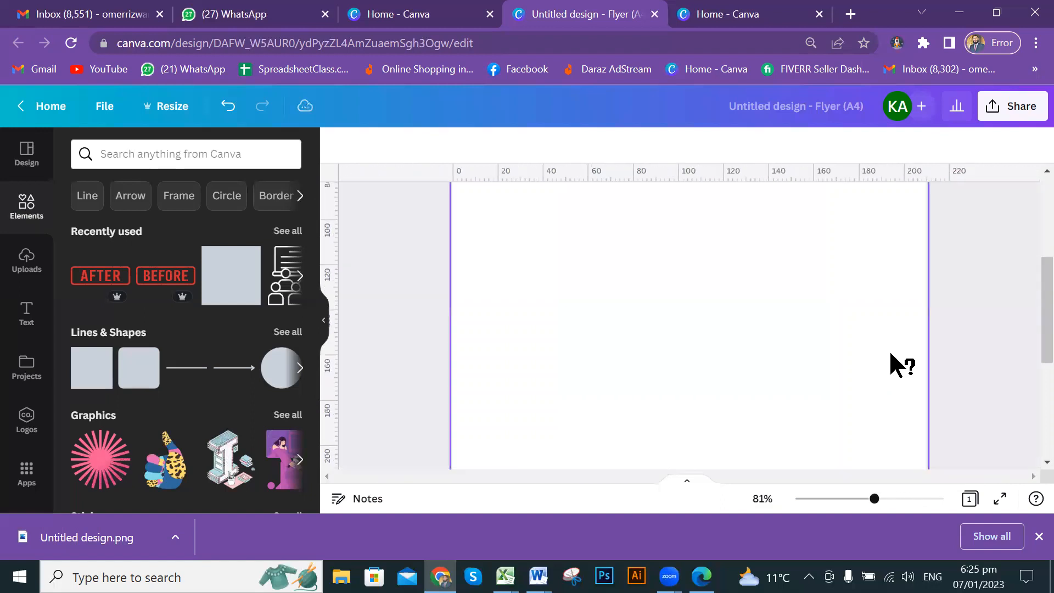
scroll(891, 354, down, 1)
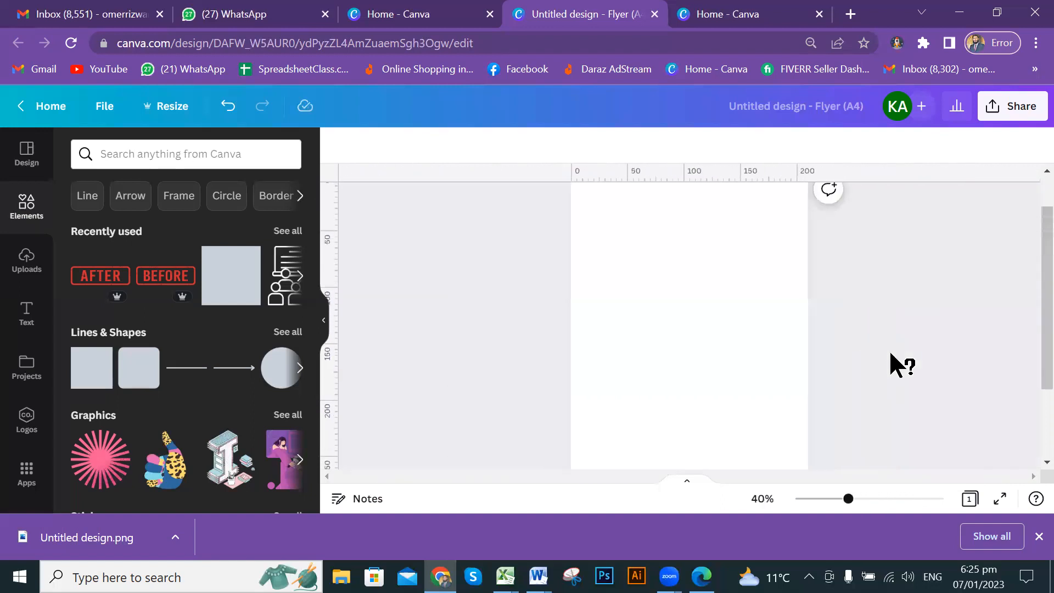
scroll(891, 354, down, 3)
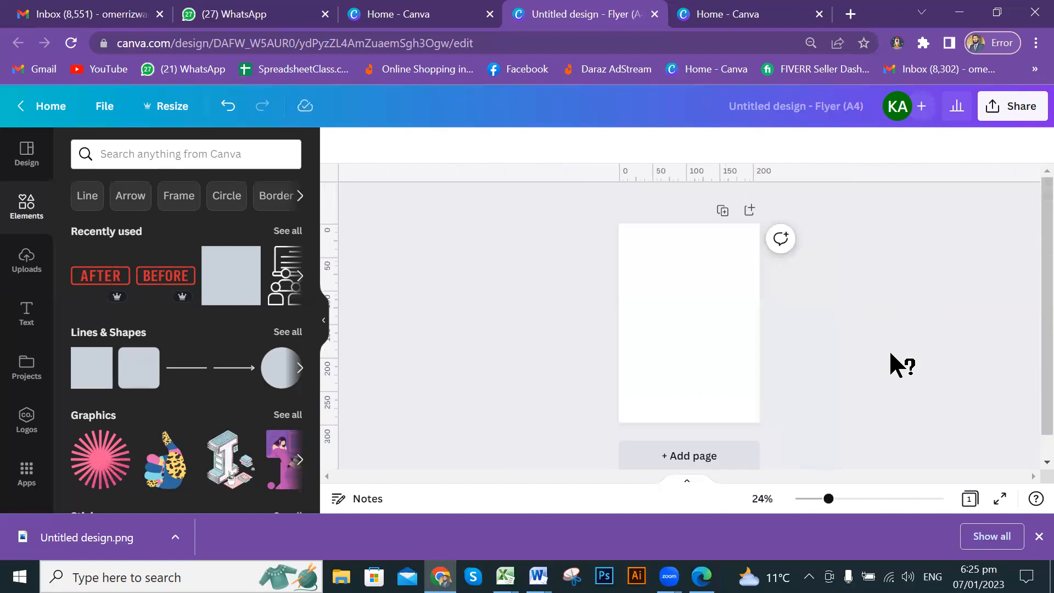
scroll(891, 354, down, 3)
scroll(891, 354, down, 1)
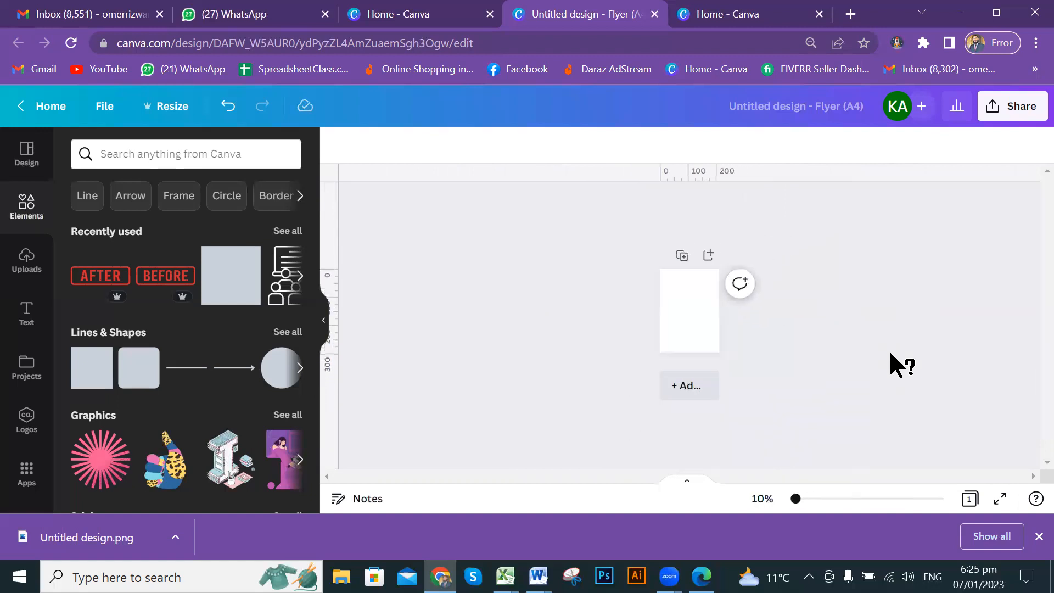
Step: Magnify the flyer page view from its smallest size up to 95%, and reduce it to 57% at the page's top edge
scroll(891, 354, up, 4)
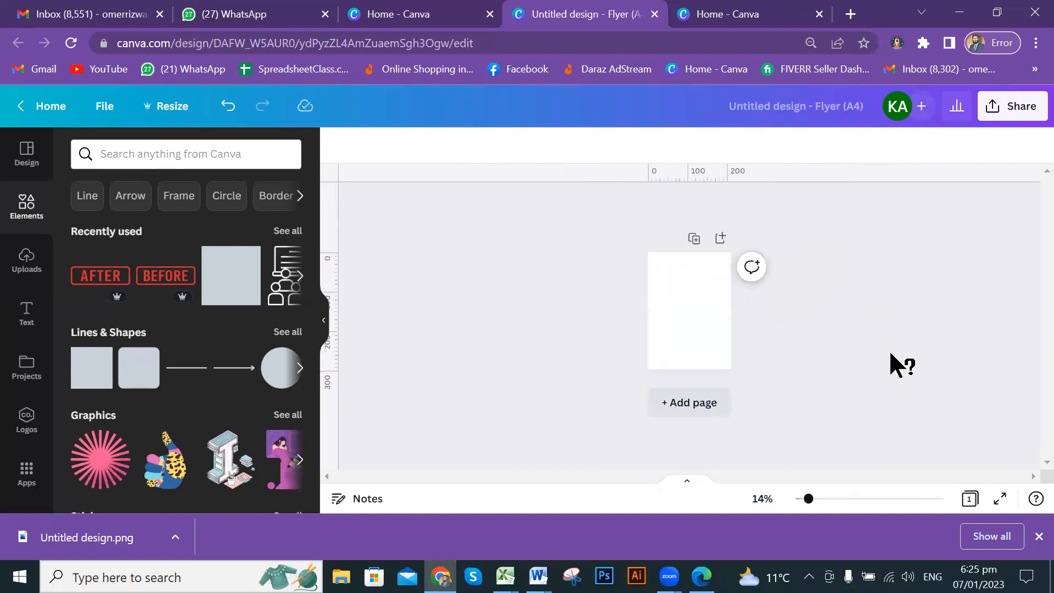
scroll(891, 354, up, 3)
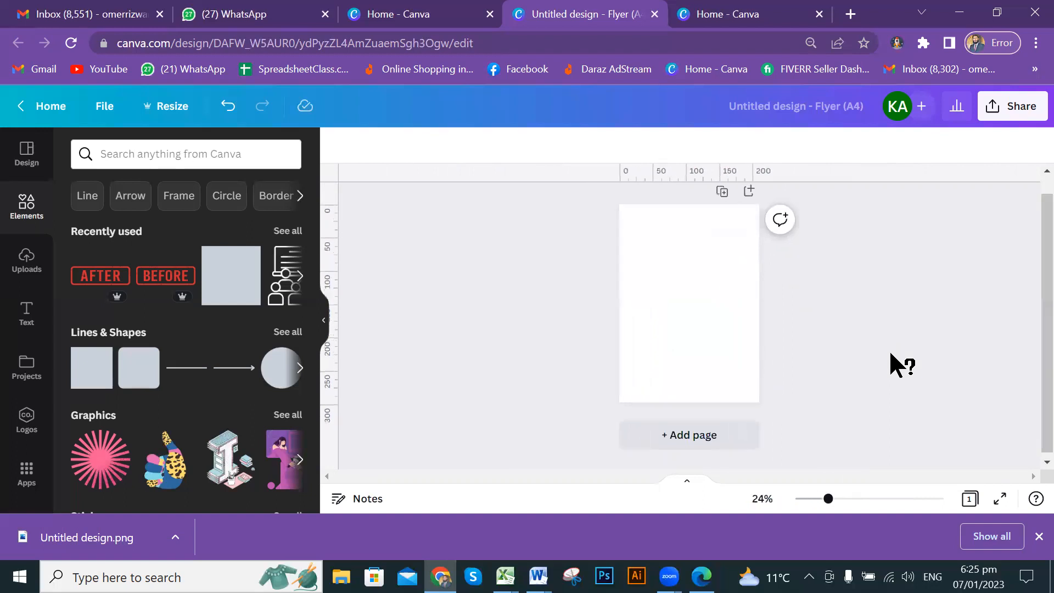
scroll(891, 354, down, 1)
scroll(890, 353, up, 2)
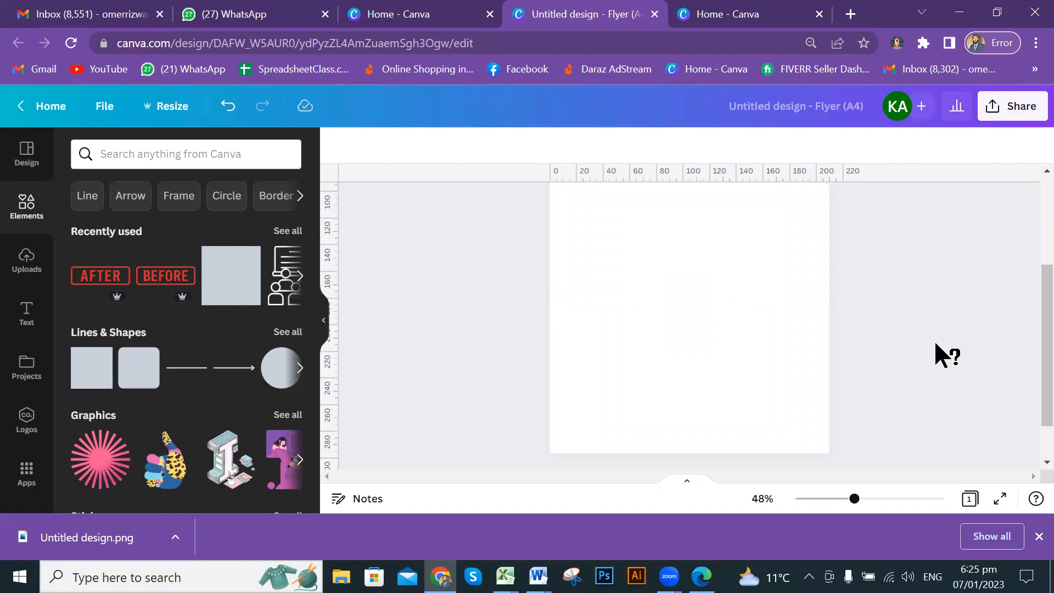
scroll(936, 344, up, 3)
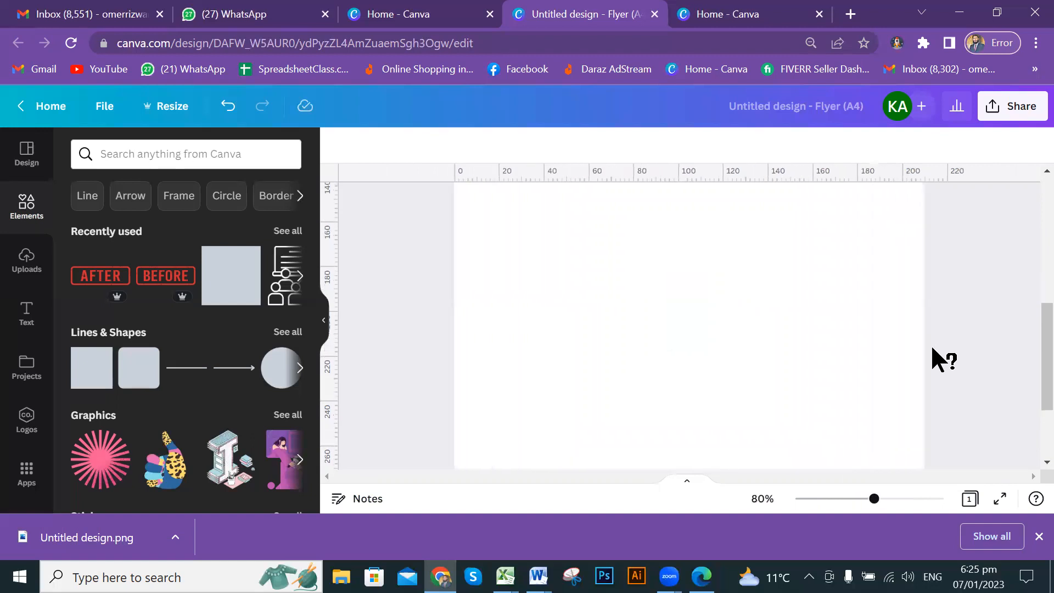
scroll(933, 349, up, 1)
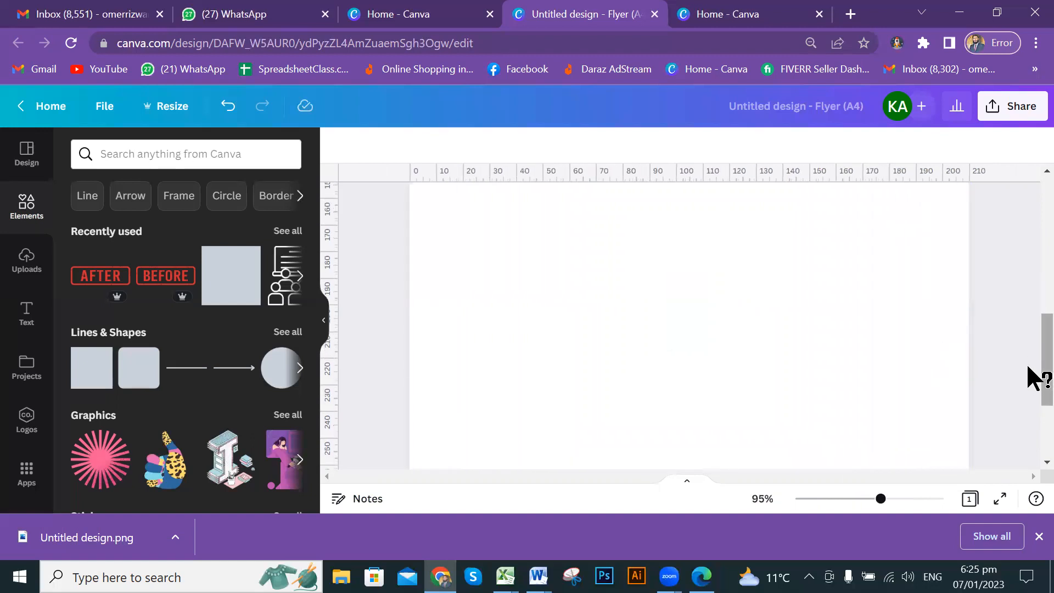
scroll(870, 352, down, 3)
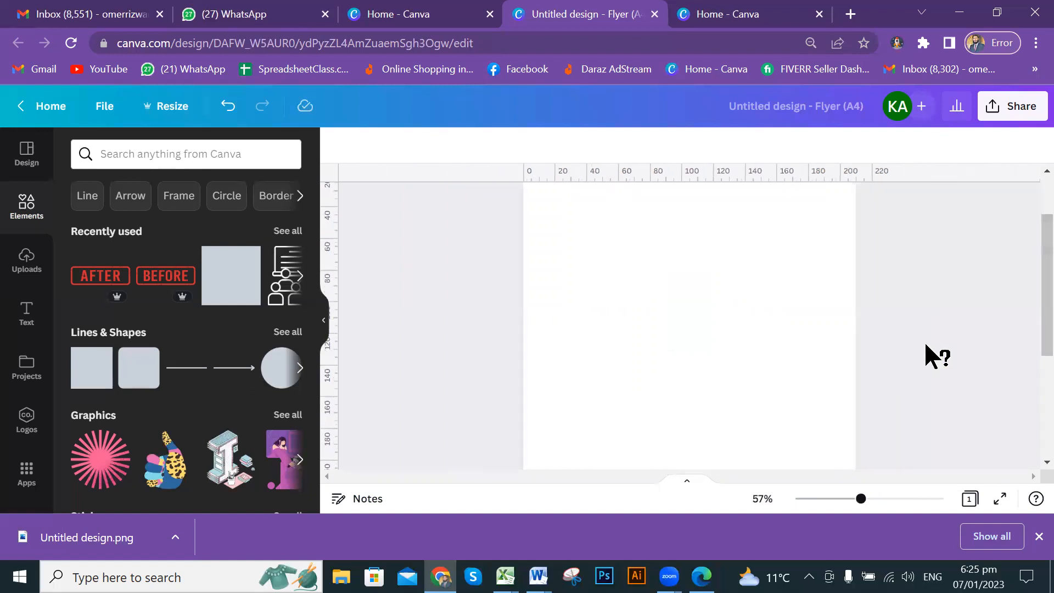
scroll(926, 344, up, 1)
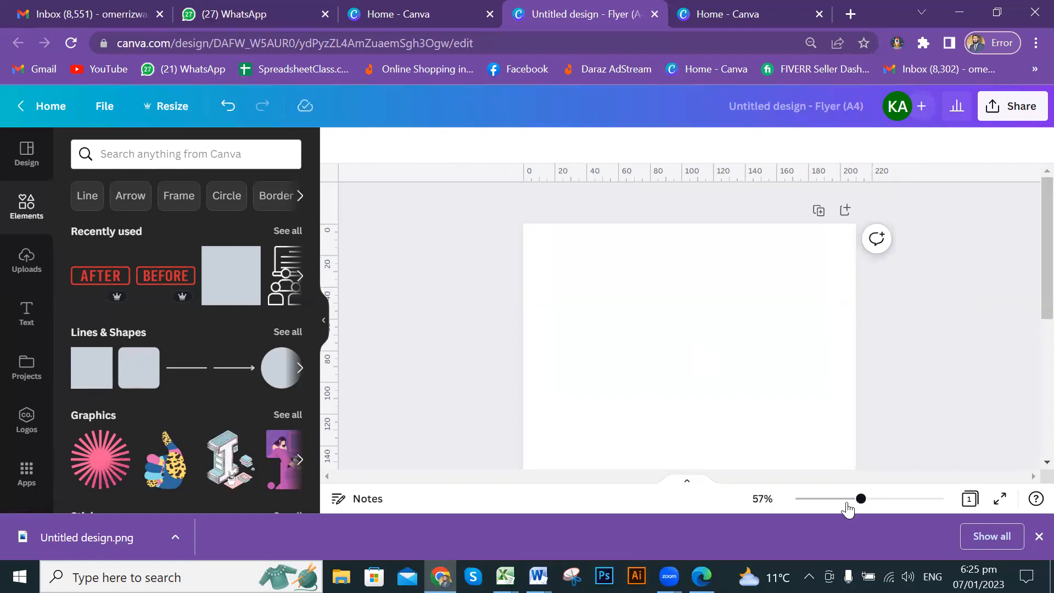
Step: Set the flyer page zoom to 59% and view the page from its top edge
mouse_move(840, 503)
mouse_down()
mouse_move(851, 500)
mouse_move(829, 500)
mouse_move(843, 499)
mouse_up()
scroll(868, 349, up, 5)
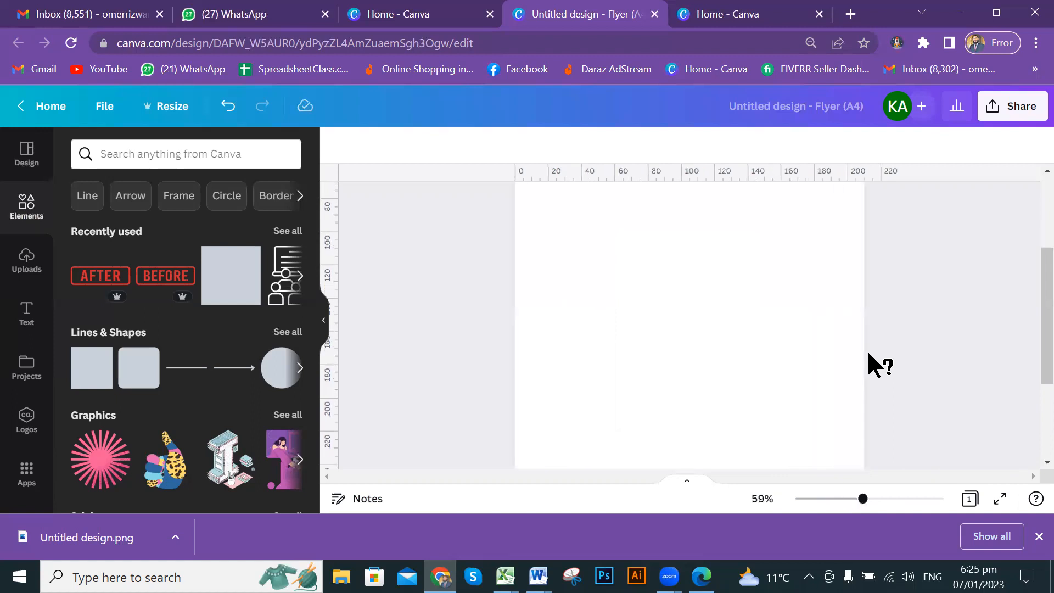
scroll(873, 347, up, 2)
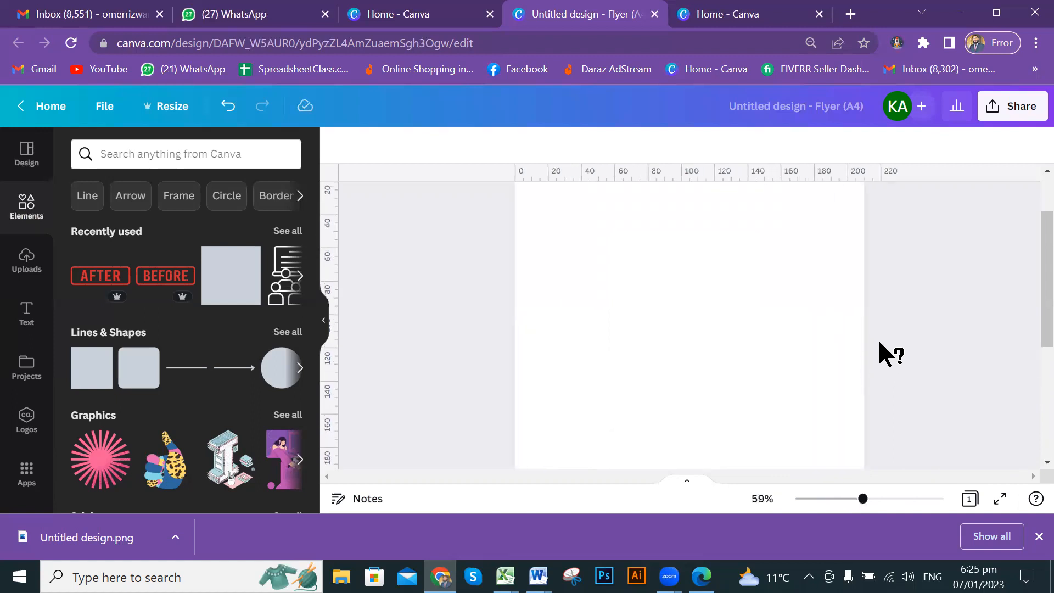
scroll(880, 343, up, 1)
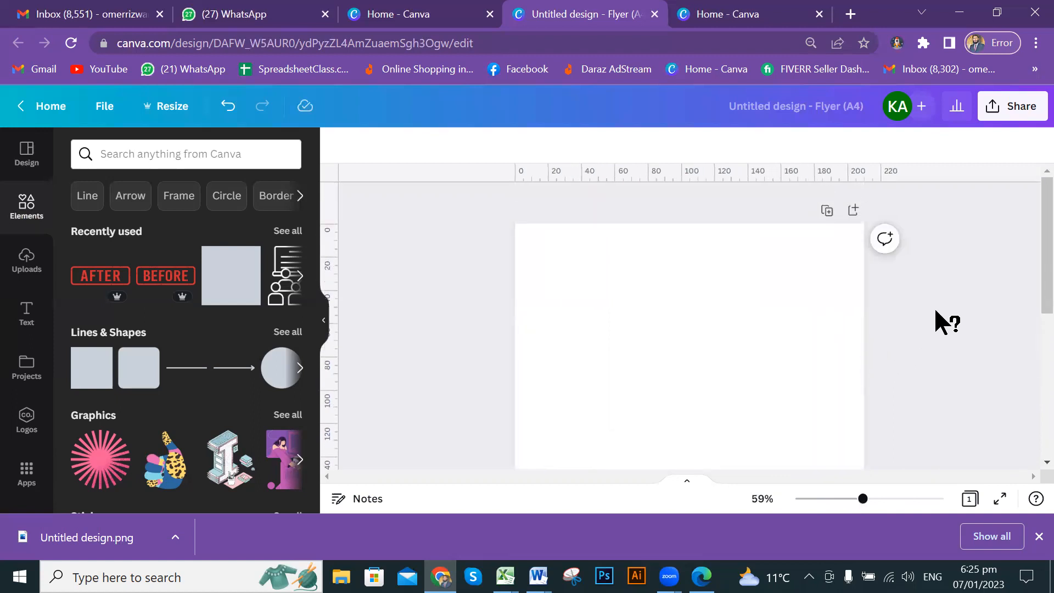
Step: Look through the design library's flyer templates and styles, browsing the recently used and all-results templates
click(30, 159)
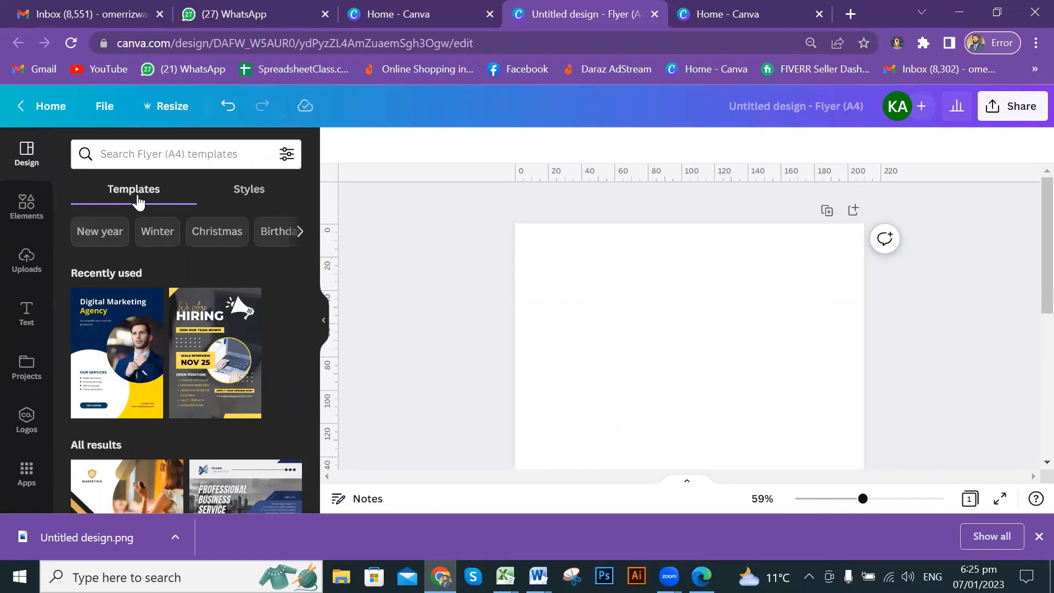
click(250, 193)
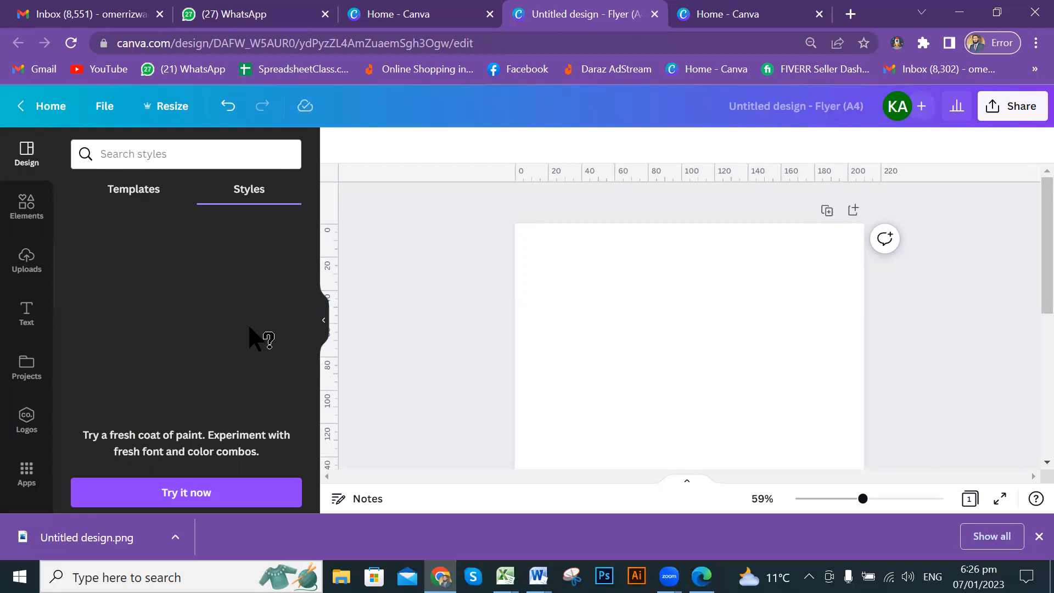
click(126, 195)
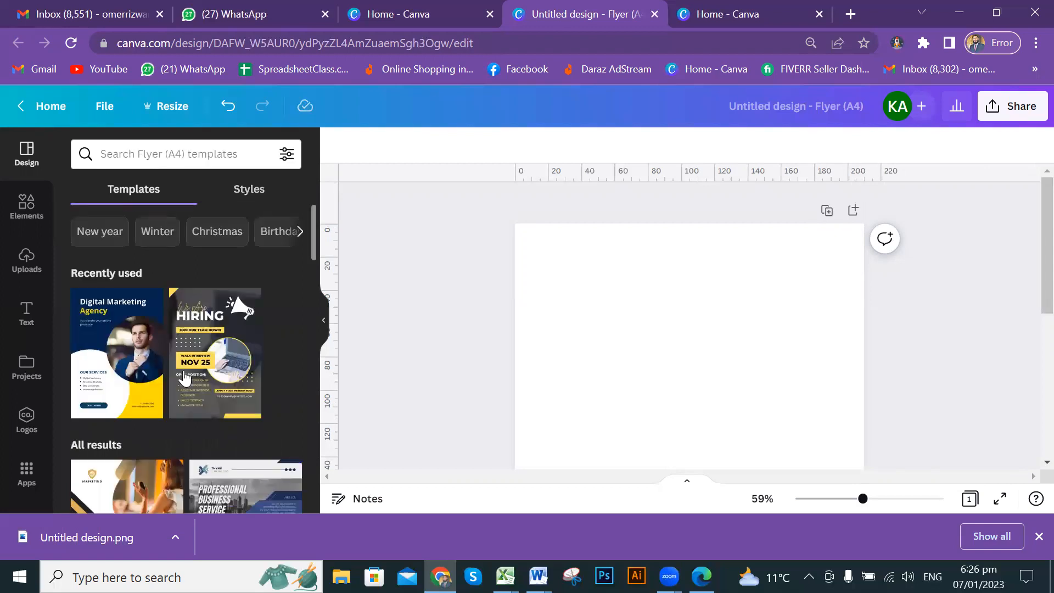
drag(211, 317, 184, 318)
scroll(187, 314, down, 10)
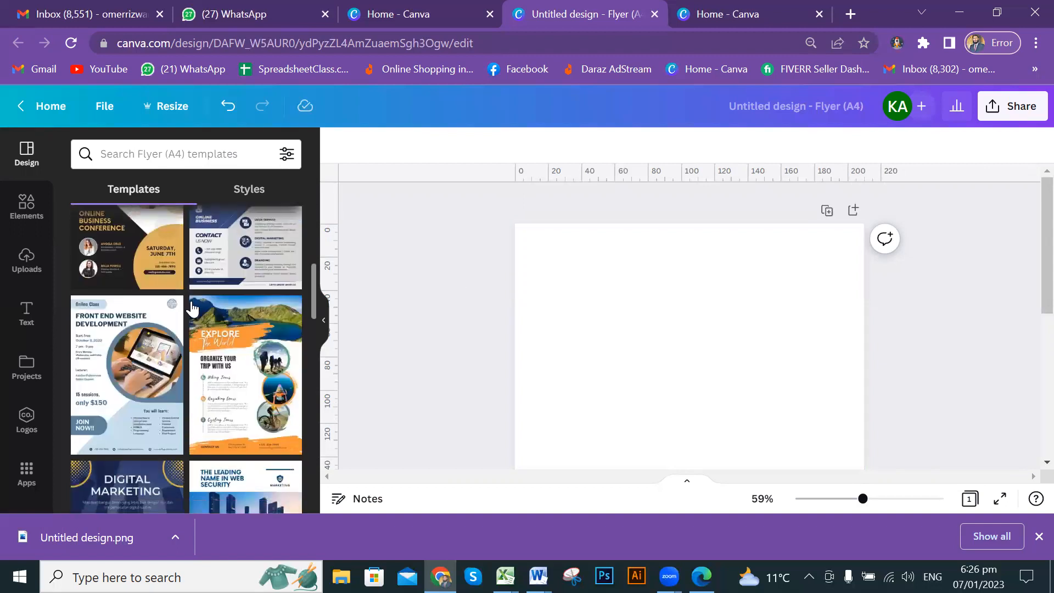
scroll(194, 308, down, 10)
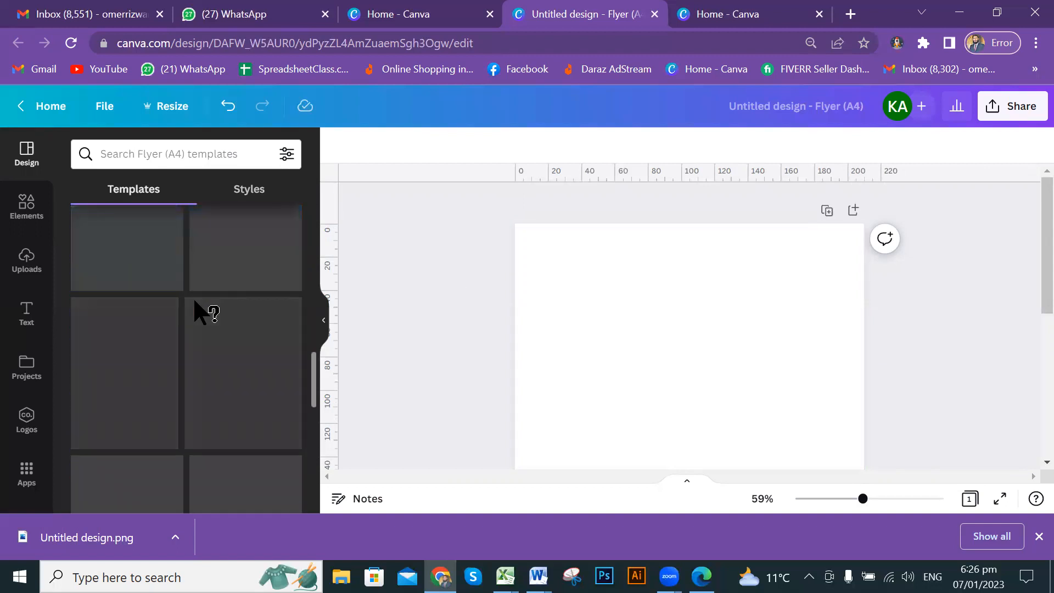
scroll(195, 309, up, 8)
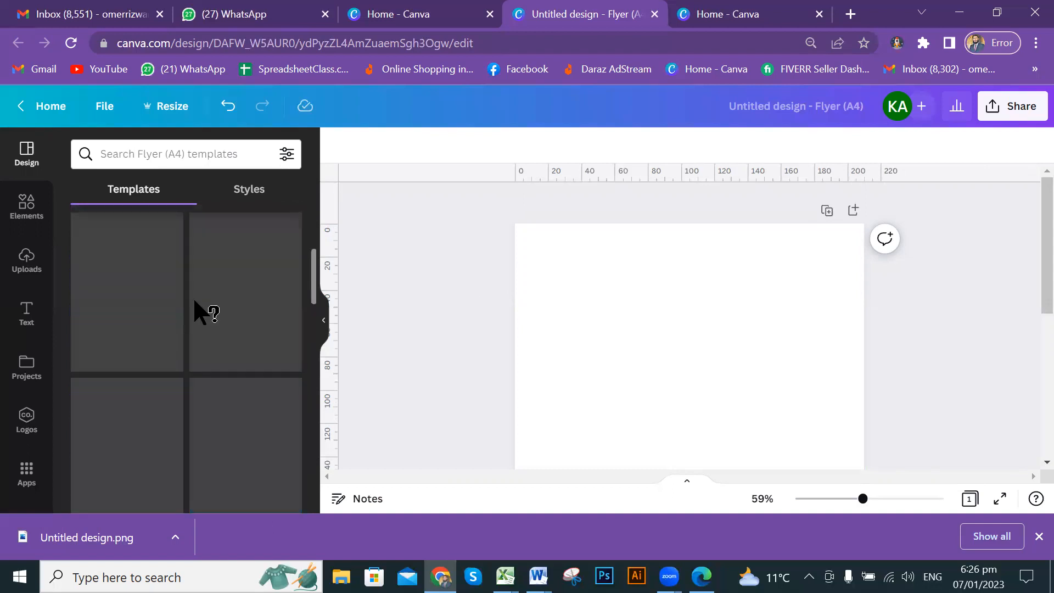
Step: Show the elements library again, select the blank flyer page and look over its full length
click(26, 206)
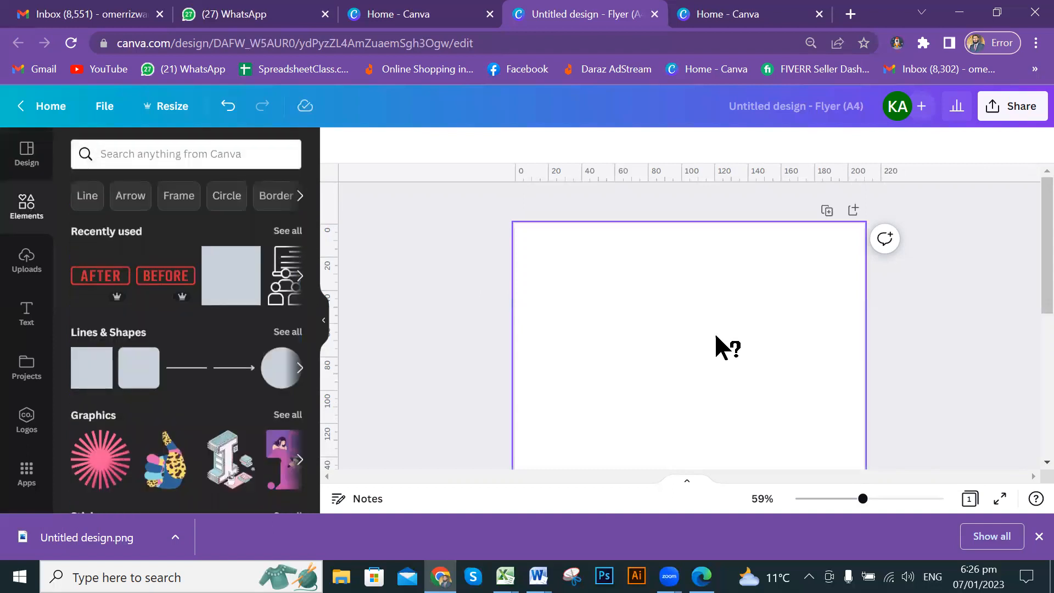
click(716, 337)
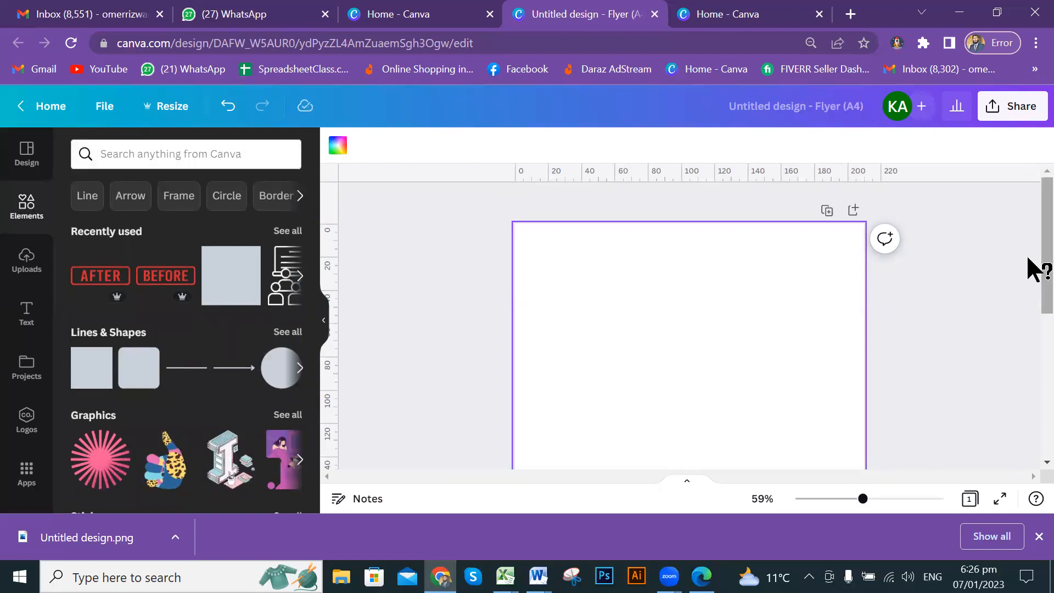
scroll(1028, 272, down, 3)
scroll(1027, 386, down, 4)
scroll(1027, 329, up, 7)
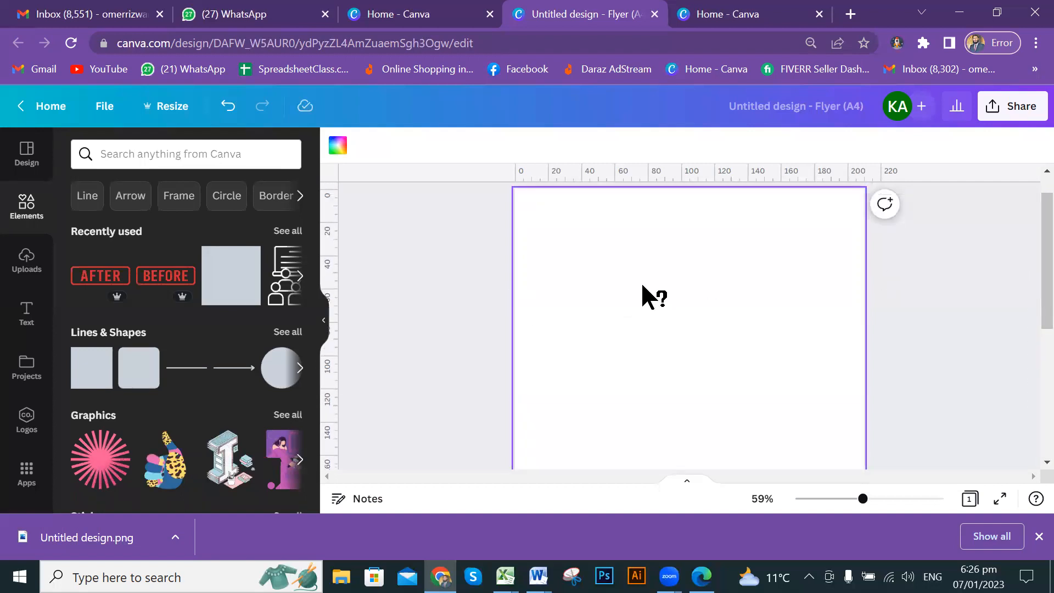
Step: Dismiss the new-design format list open on the Canva home page and return to the flyer design
click(412, 12)
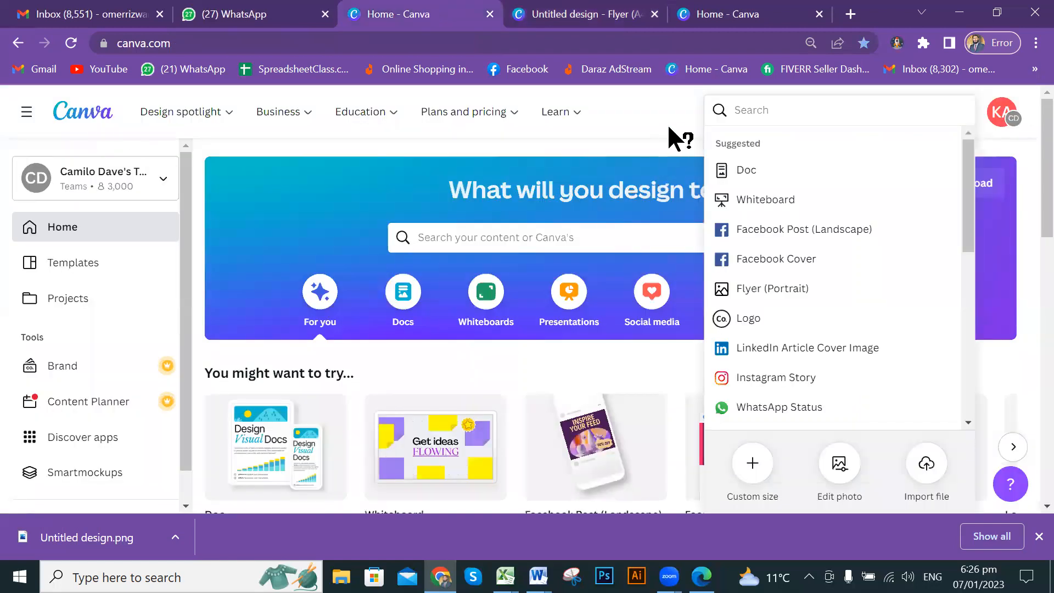
click(684, 128)
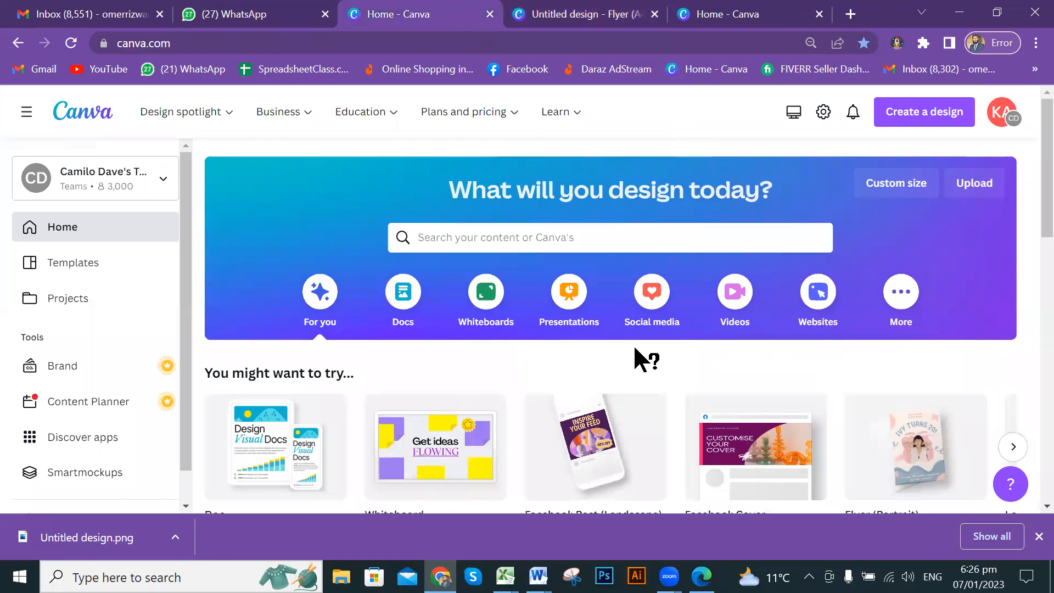
click(574, 13)
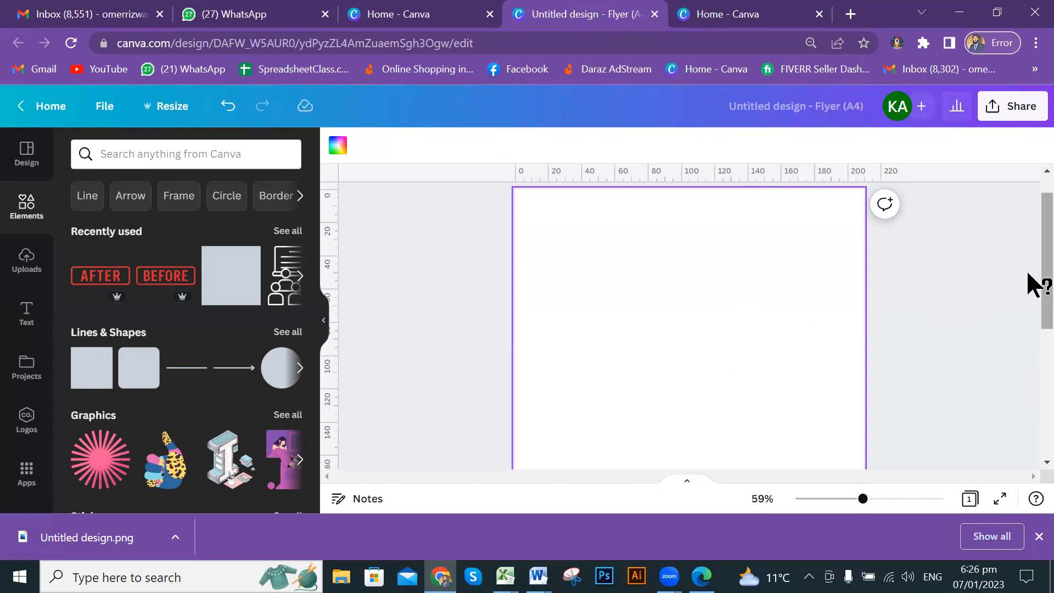
scroll(1027, 270, down, 1)
scroll(1028, 325, down, 3)
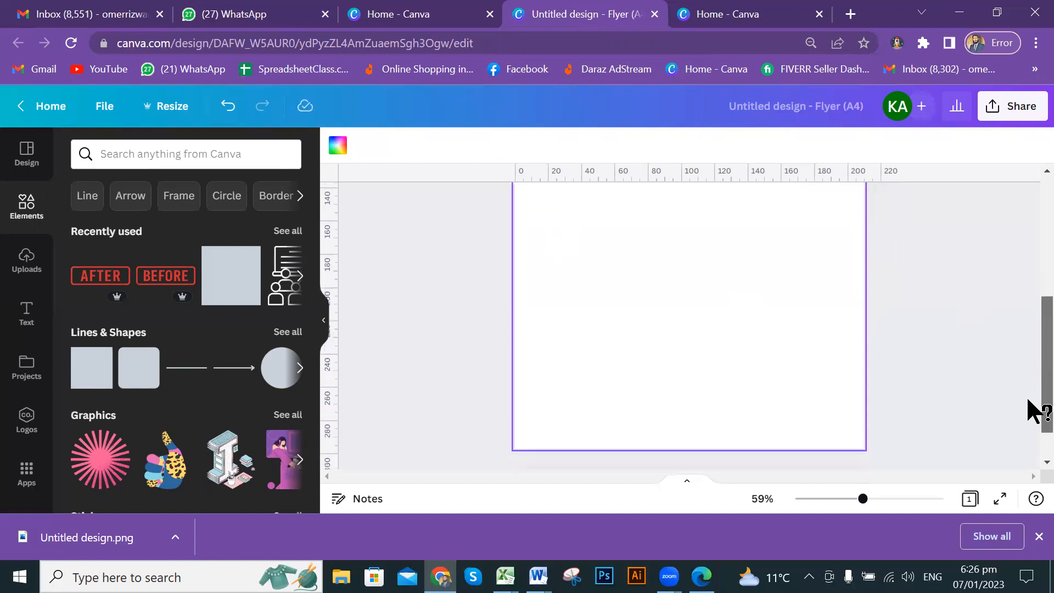
scroll(1029, 376, up, 3)
scroll(1027, 274, up, 1)
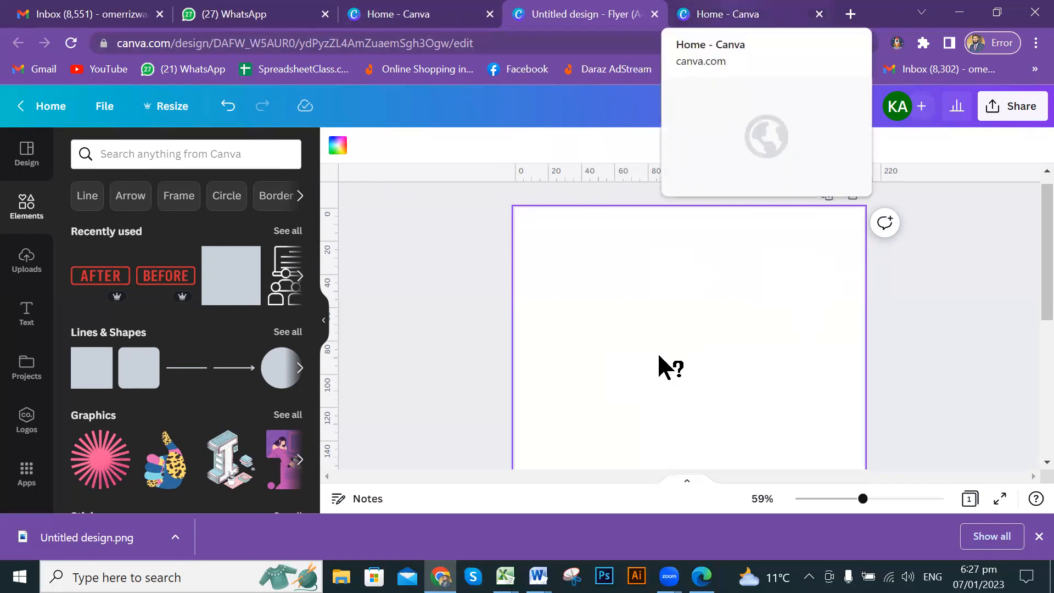
scroll(1029, 246, down, 2)
scroll(1029, 245, up, 2)
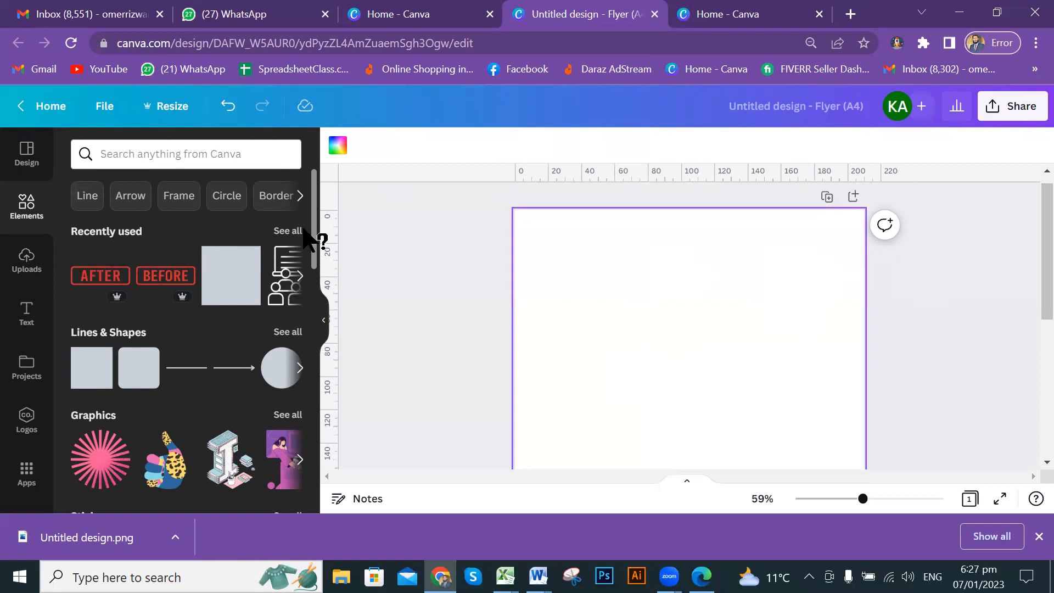
Step: Look through the elements library's categories, from lines and shapes, graphics, stickers and media down to charts, tables, frames and grids
scroll(323, 260, down, 1)
scroll(318, 258, up, 1)
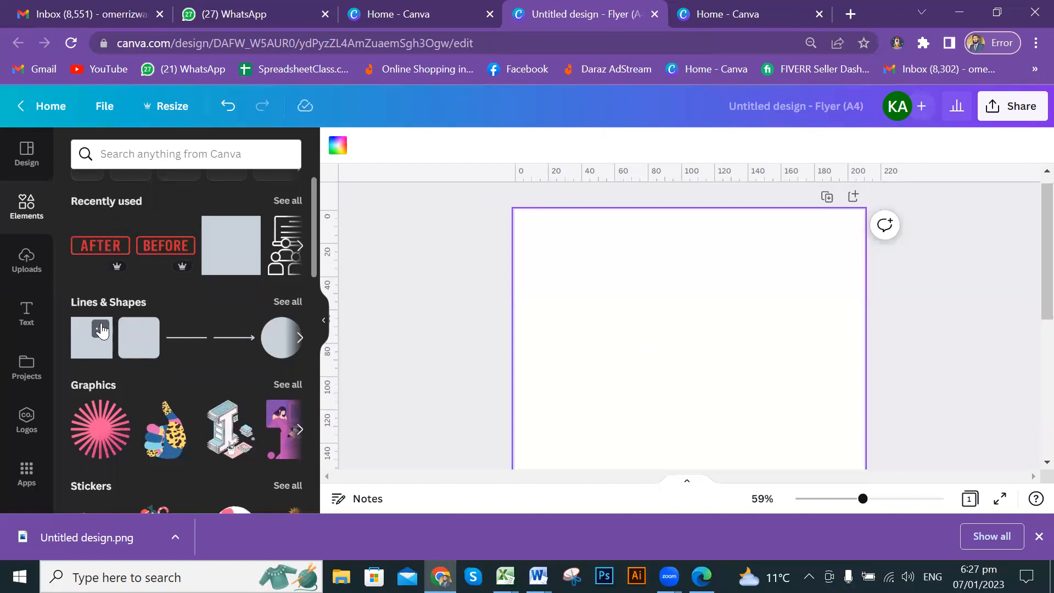
scroll(209, 346, down, 4)
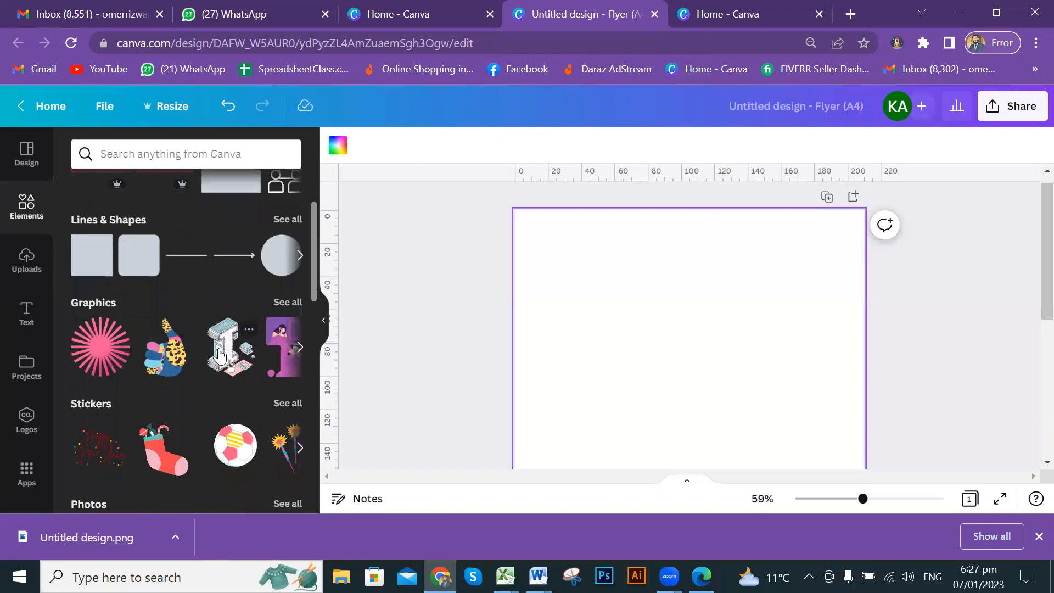
scroll(220, 355, down, 7)
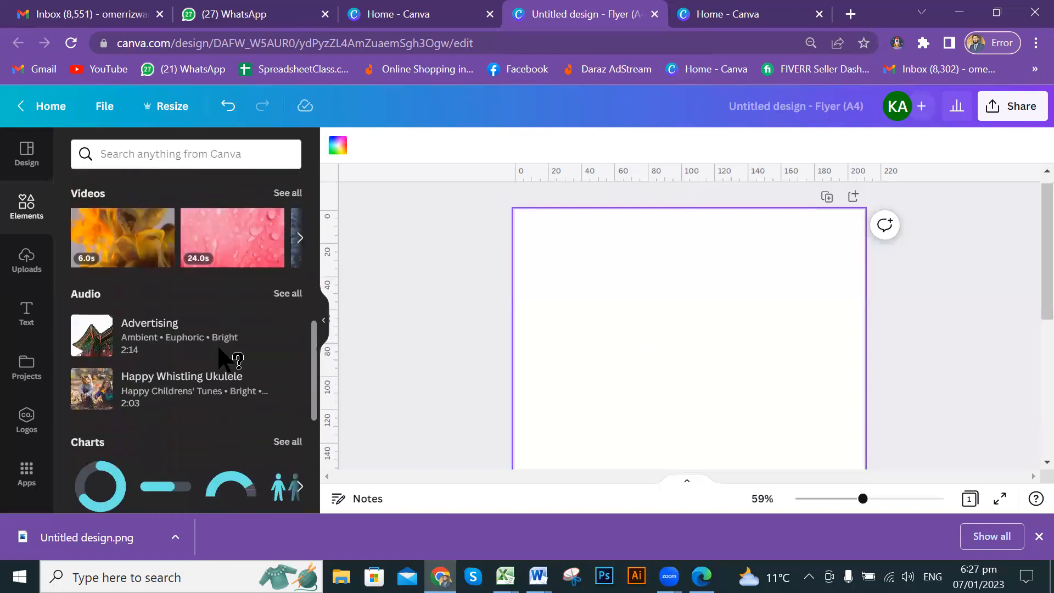
scroll(217, 349, down, 3)
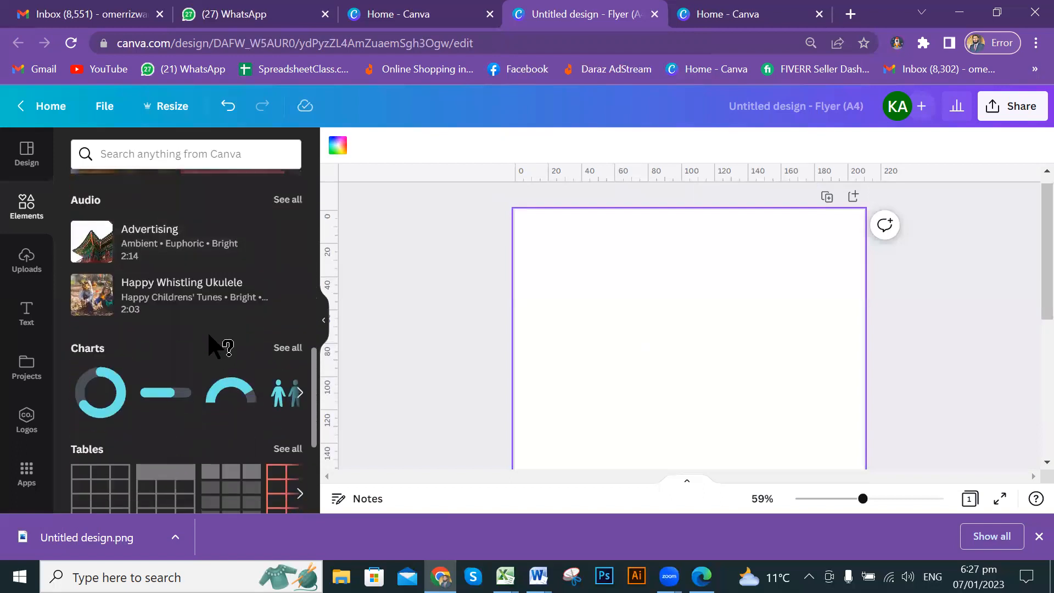
scroll(209, 342, down, 3)
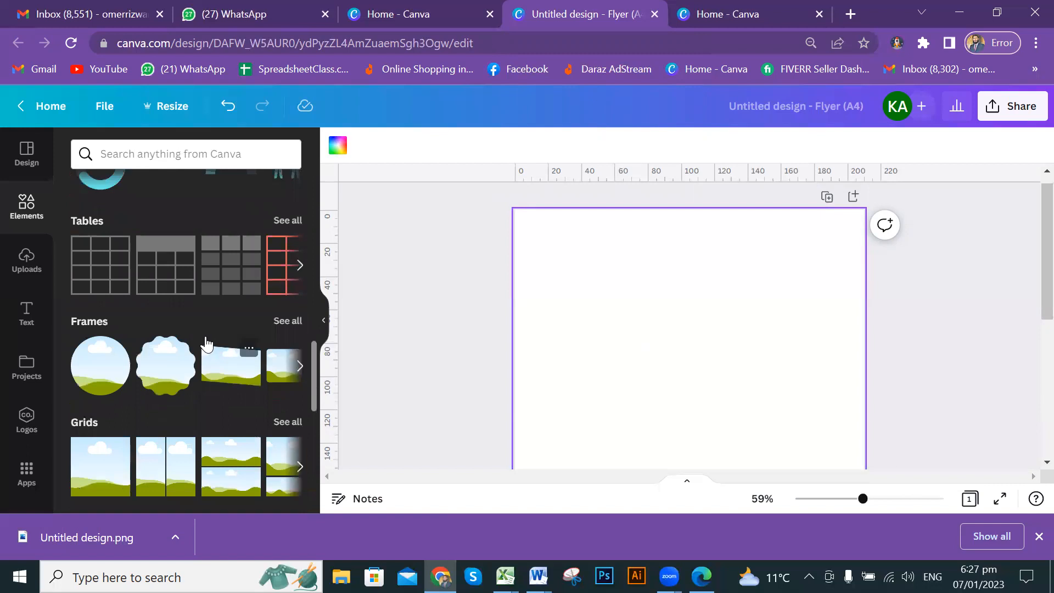
scroll(215, 345, down, 2)
scroll(217, 338, up, 8)
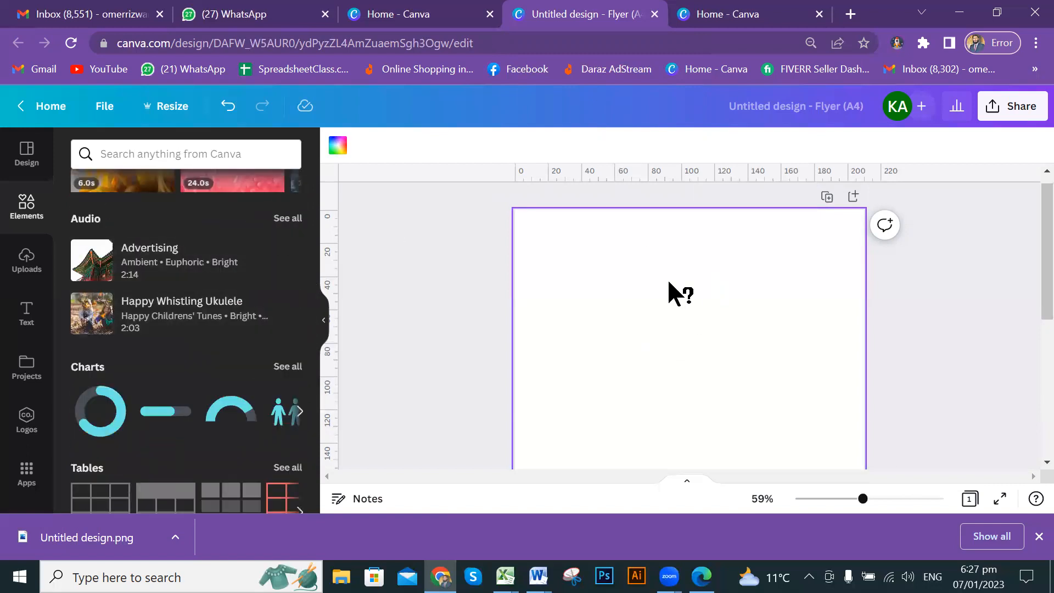
Step: Show the uploads library and look through the uploaded images beside the blank flyer page
click(23, 268)
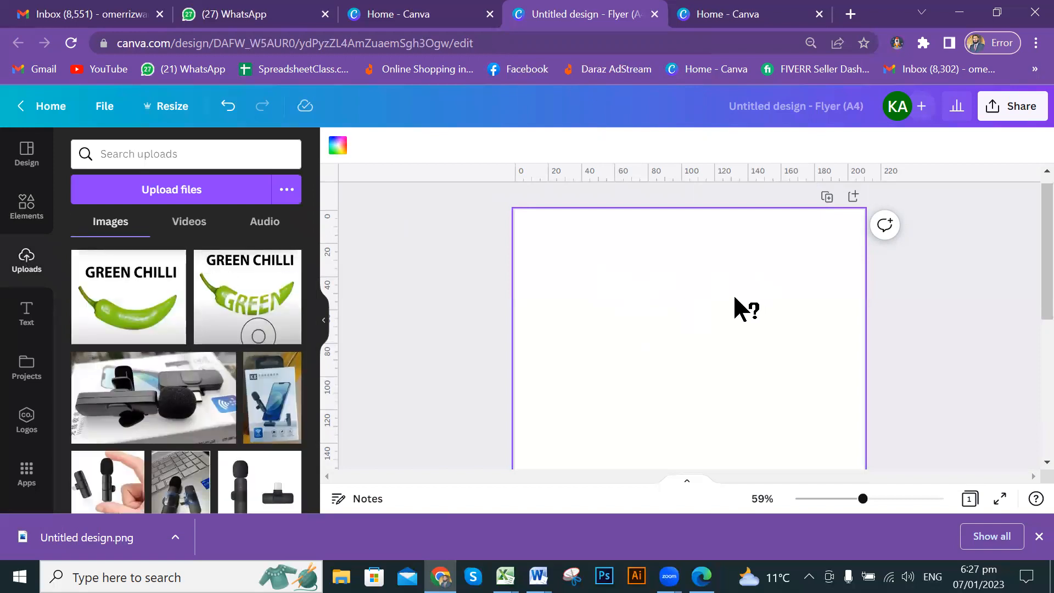
scroll(637, 301, down, 1)
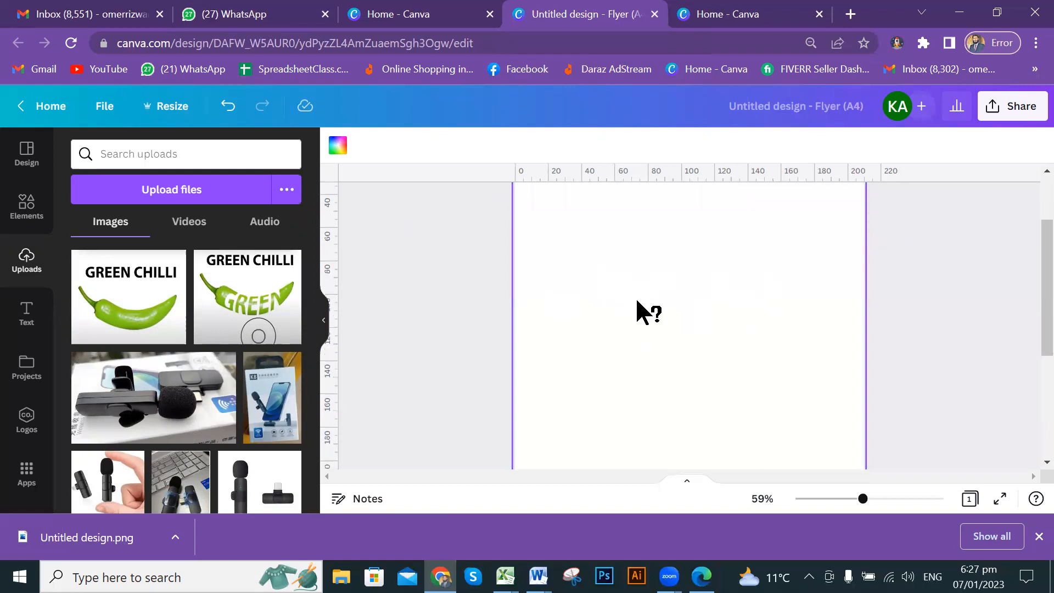
scroll(637, 311, up, 1)
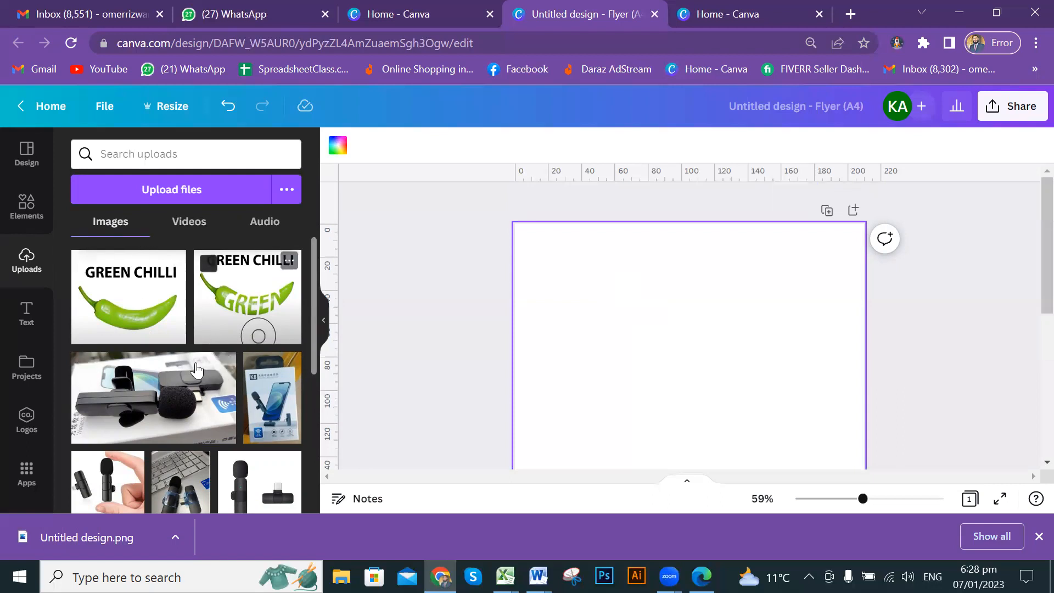
scroll(184, 347, down, 3)
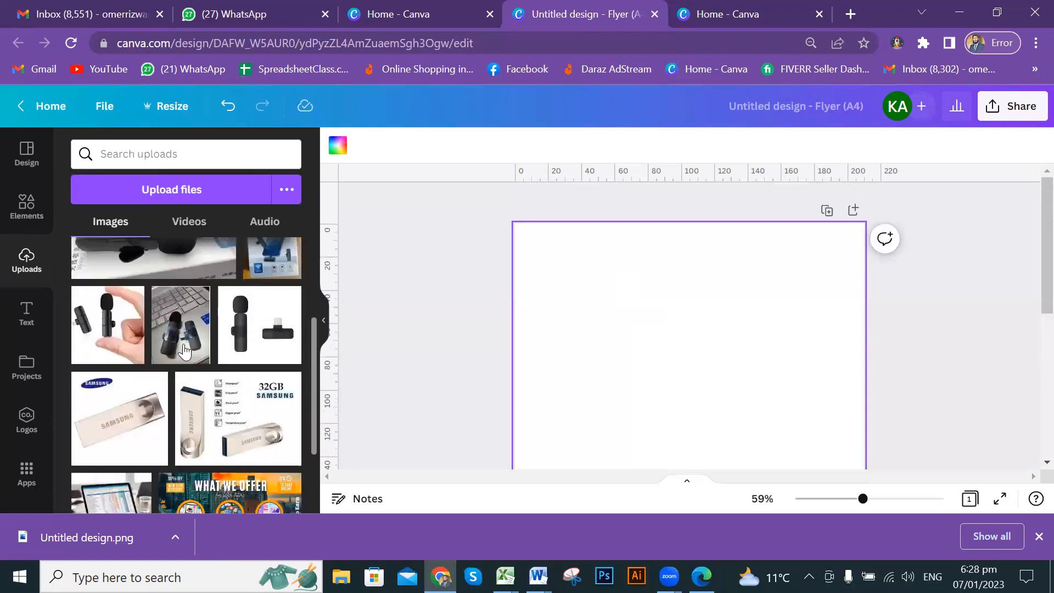
scroll(185, 350, up, 2)
scroll(185, 349, up, 1)
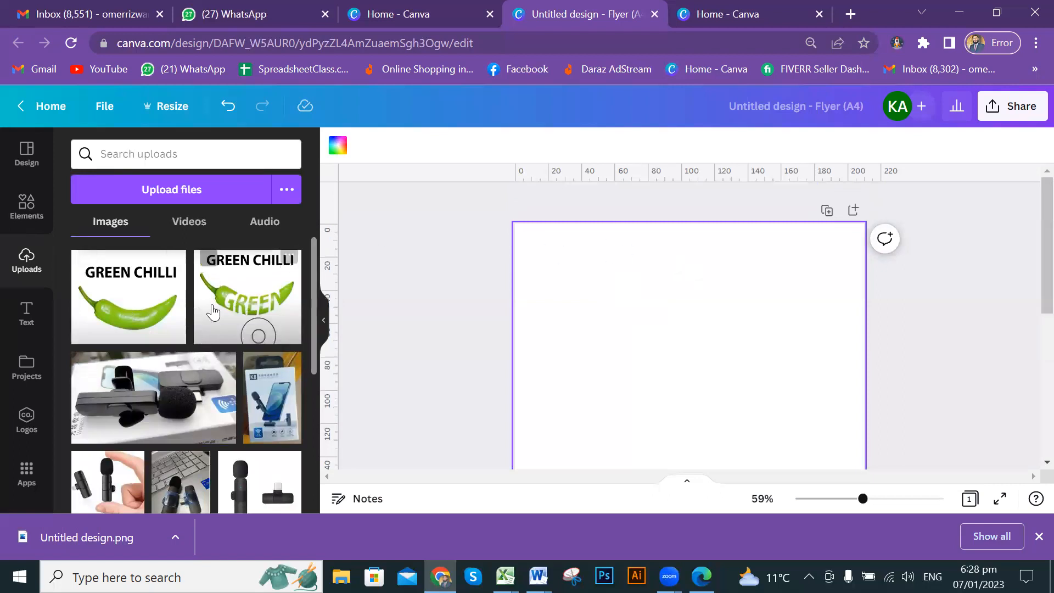
Step: Add the uploaded image with the straight GREEN CHILLI title to the flyer and take it off the page again
click(142, 301)
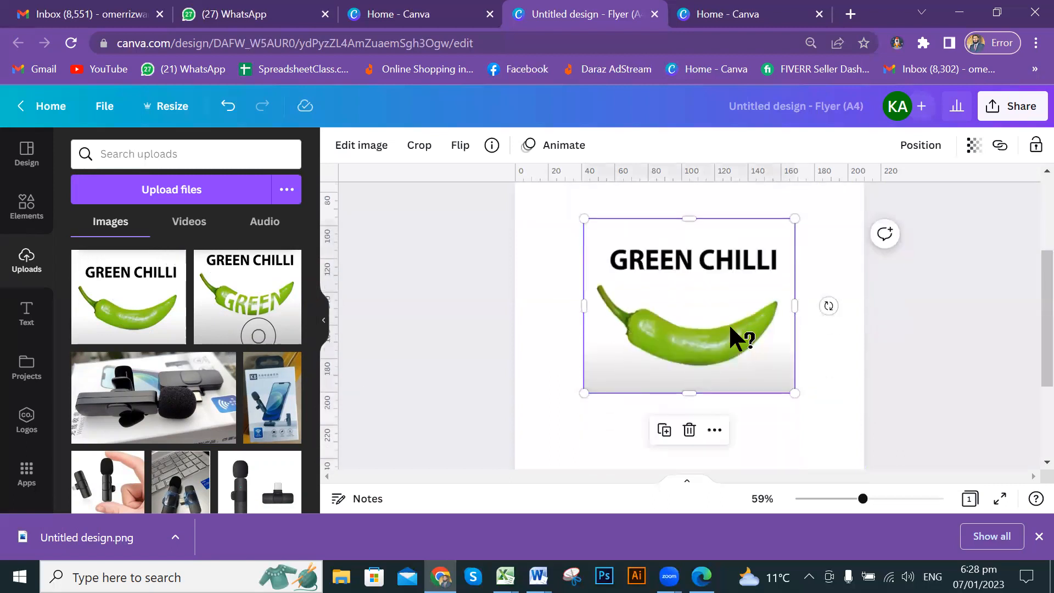
drag(676, 331, 426, 327)
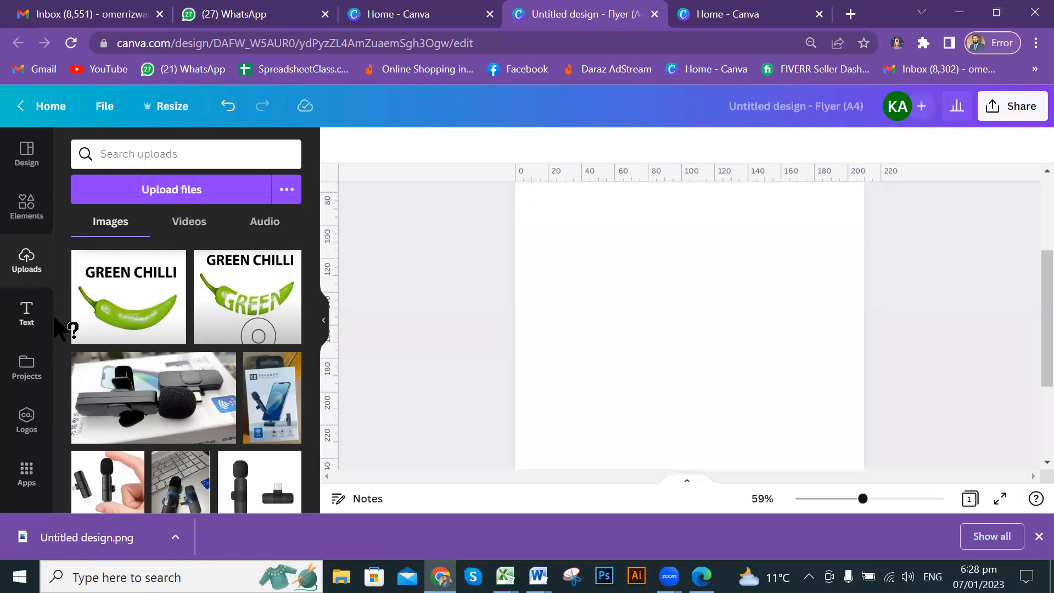
Step: Show the elements library again and select and deselect the blank flyer page to examine its background colour option
click(26, 204)
scroll(796, 340, up, 3)
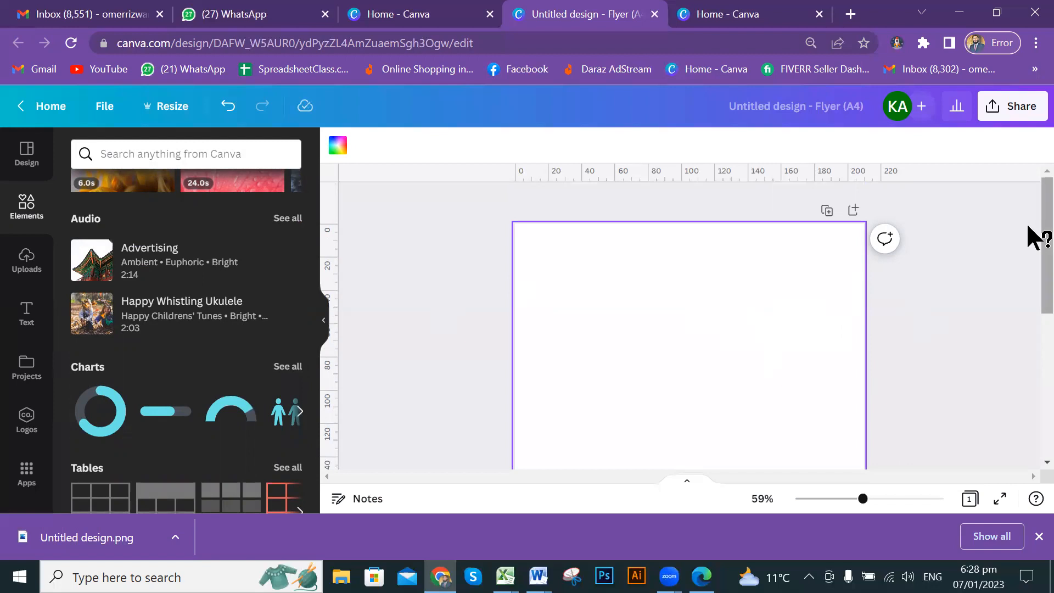
mouse_move(1036, 252)
mouse_down()
mouse_move(1038, 275)
mouse_move(1038, 254)
mouse_up()
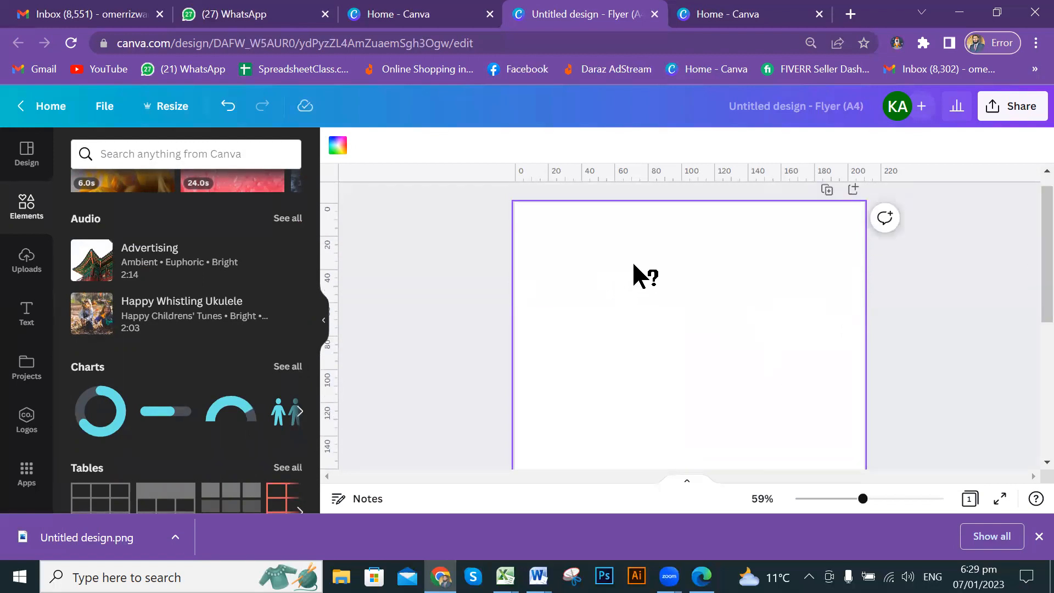
click(468, 313)
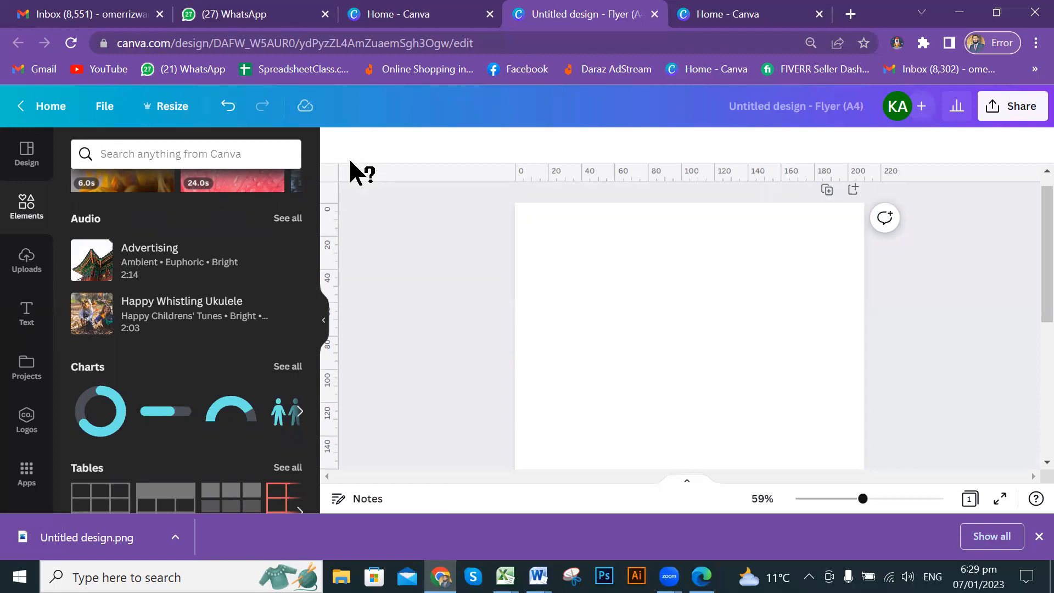
click(603, 297)
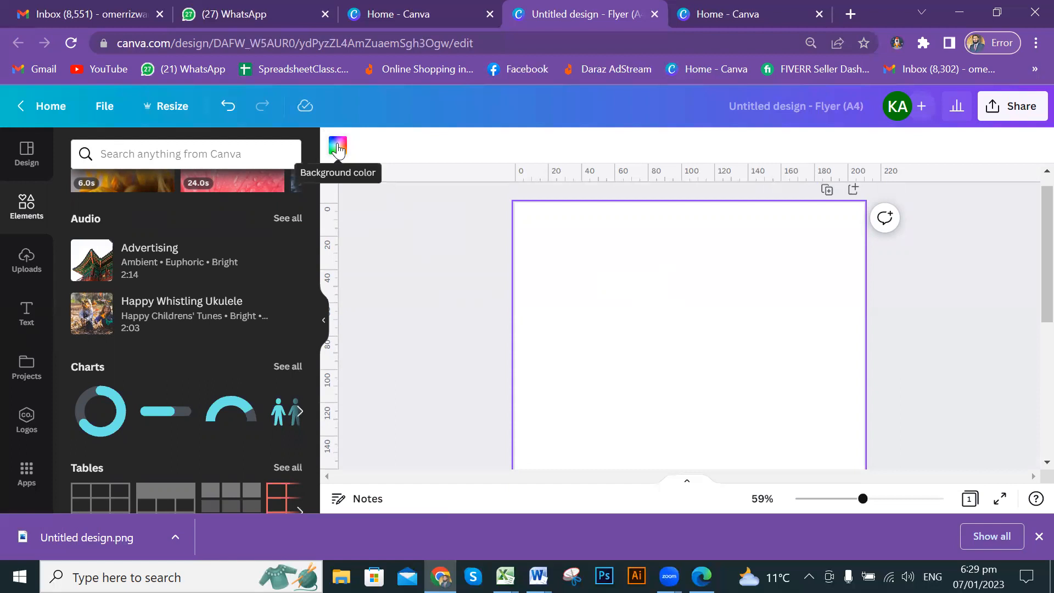
click(421, 269)
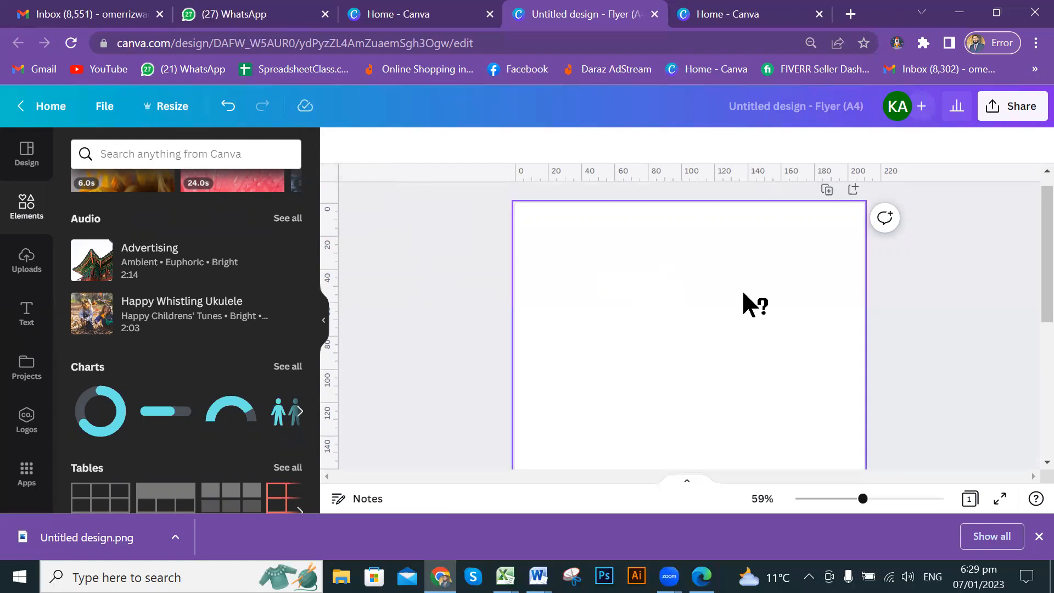
Step: Give the flyer page a yellow background from the default colours
click(783, 298)
click(337, 147)
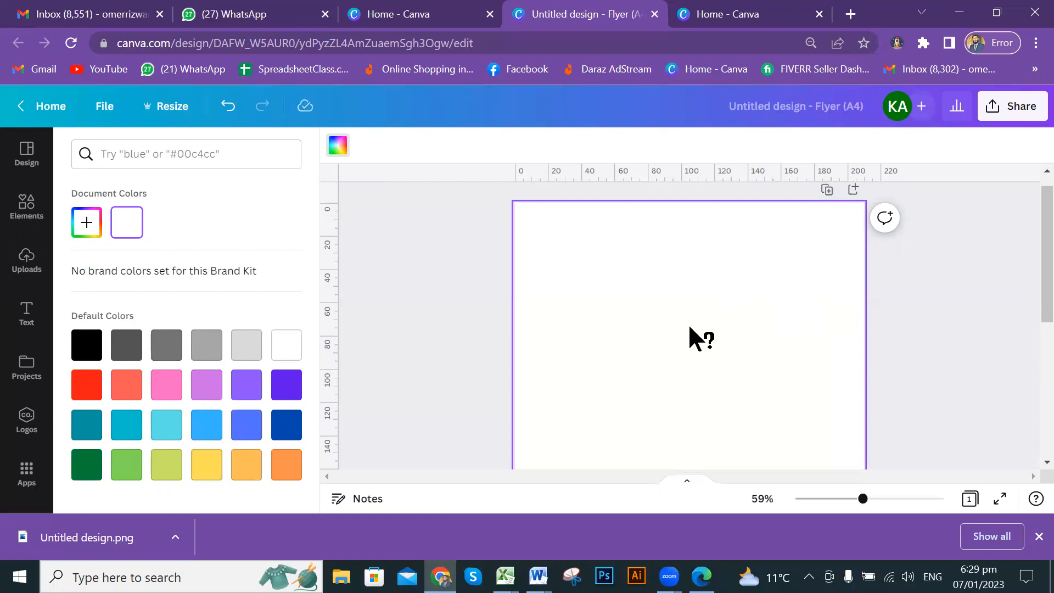
click(207, 464)
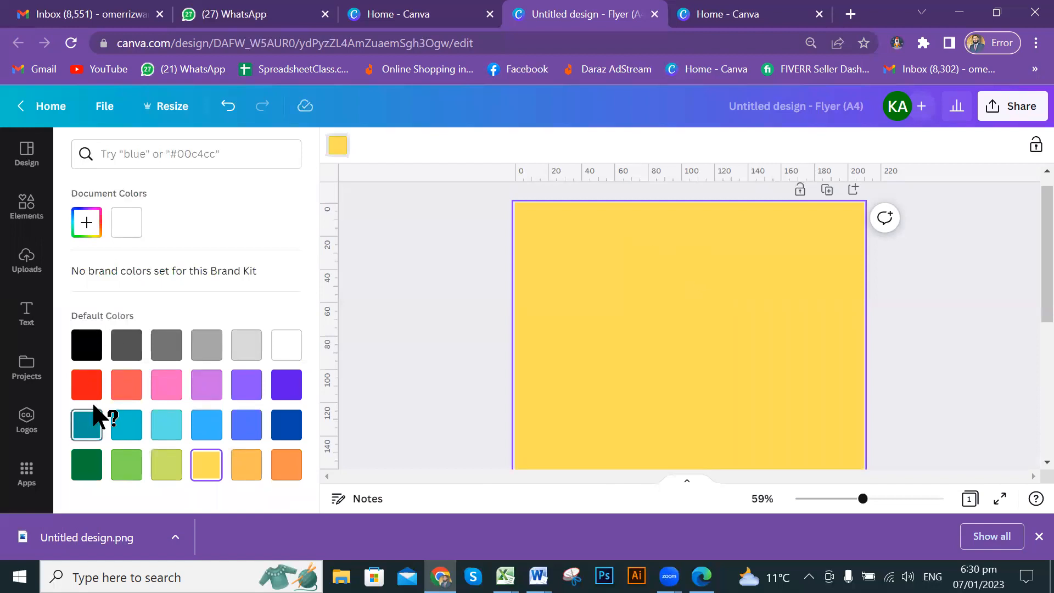
Step: Try black, greys, white, violet, blue, lime and orange default colours as the page background, and return it to yellow
click(85, 347)
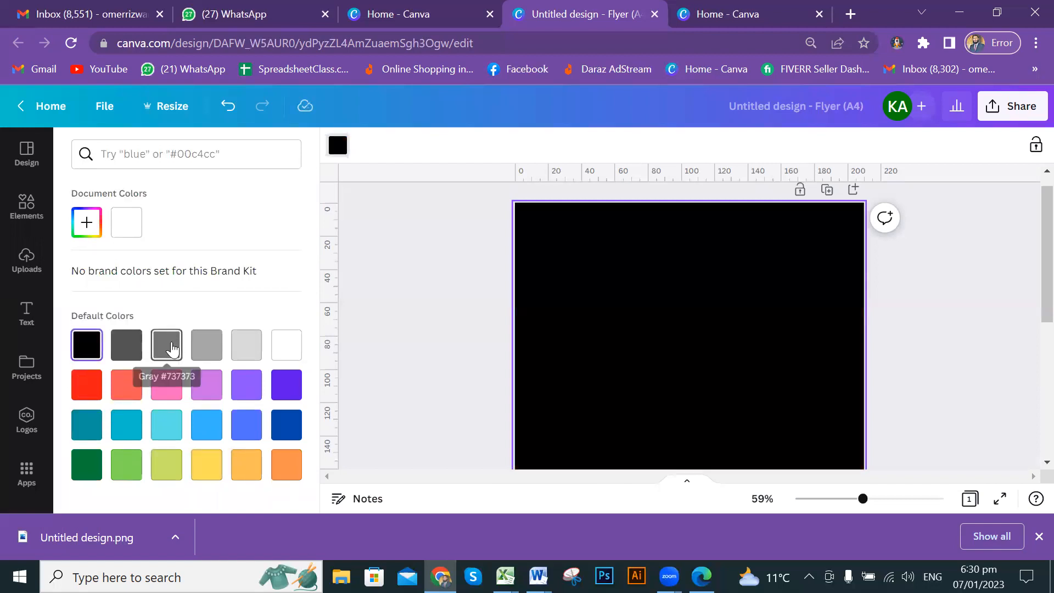
click(168, 349)
click(216, 351)
click(249, 351)
click(285, 352)
click(287, 385)
click(247, 424)
click(206, 465)
click(168, 476)
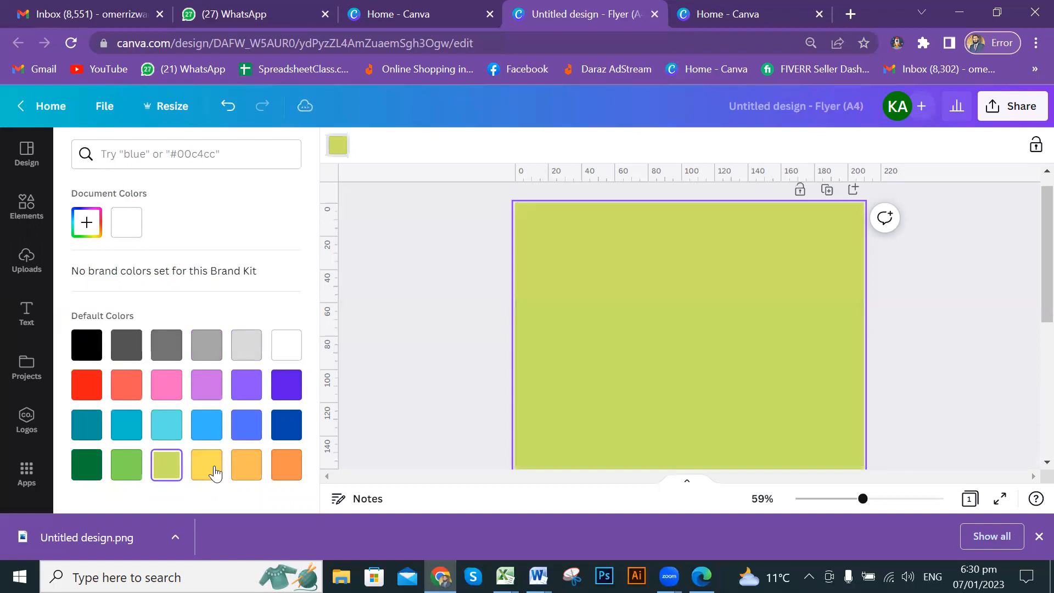
click(206, 470)
click(243, 473)
click(206, 468)
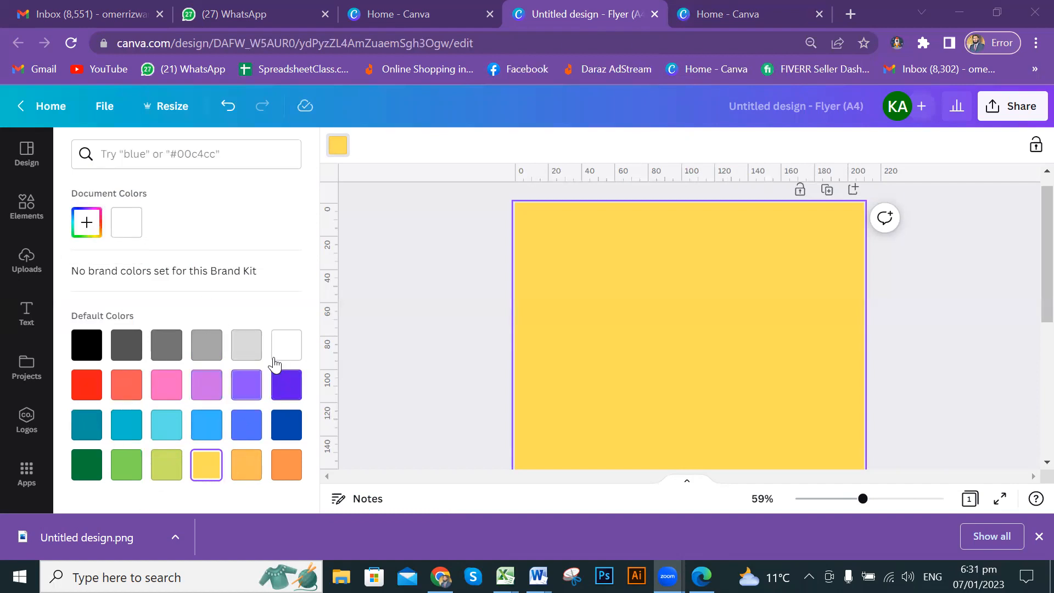
Step: Show the custom colour picker for the page background and re-enter the hex code #FFDE59
click(87, 225)
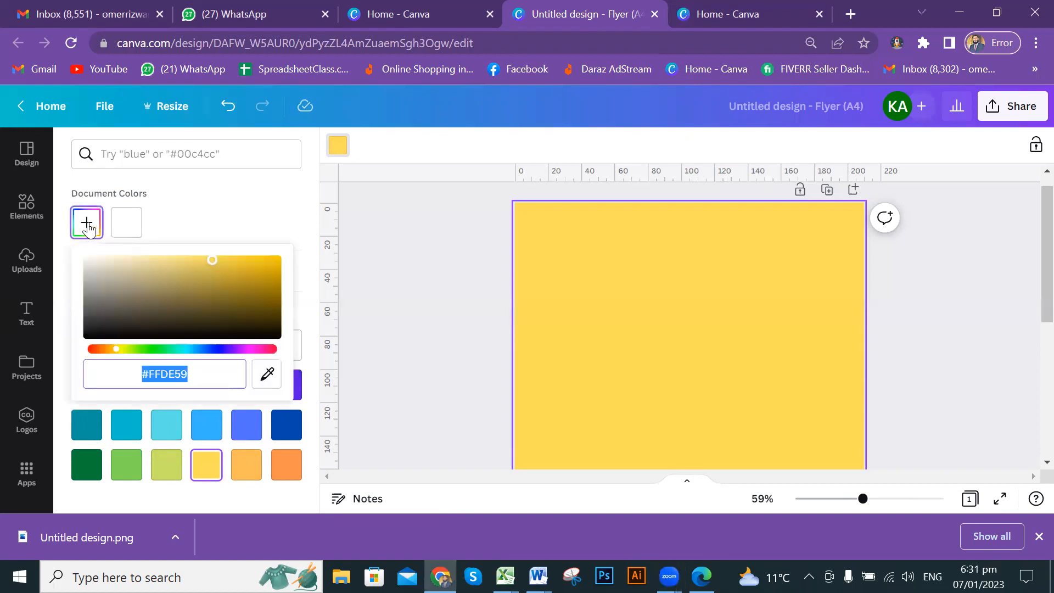
click(201, 372)
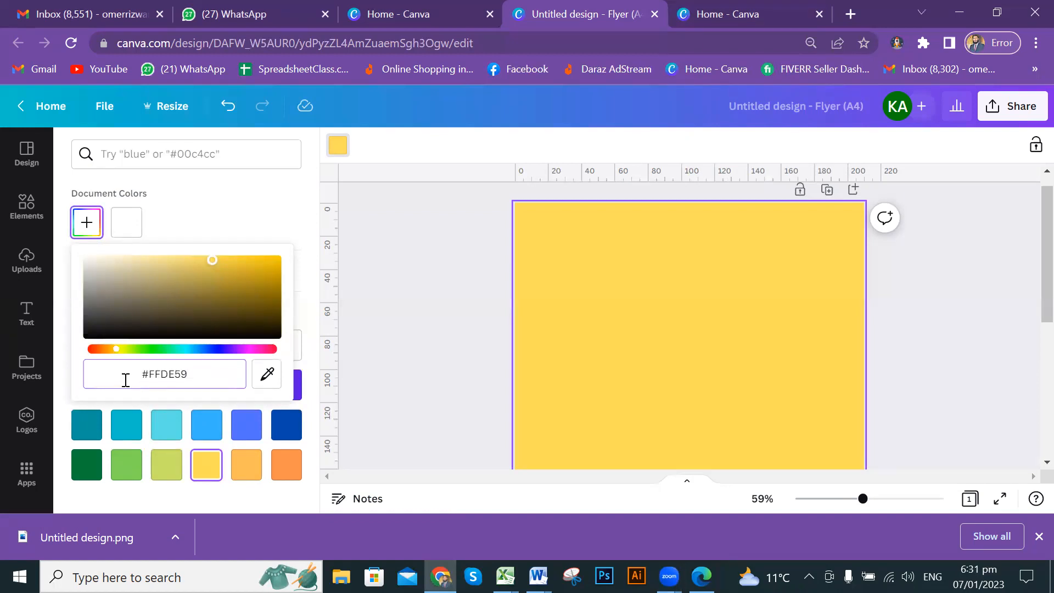
drag(164, 376, 136, 379)
text(#)
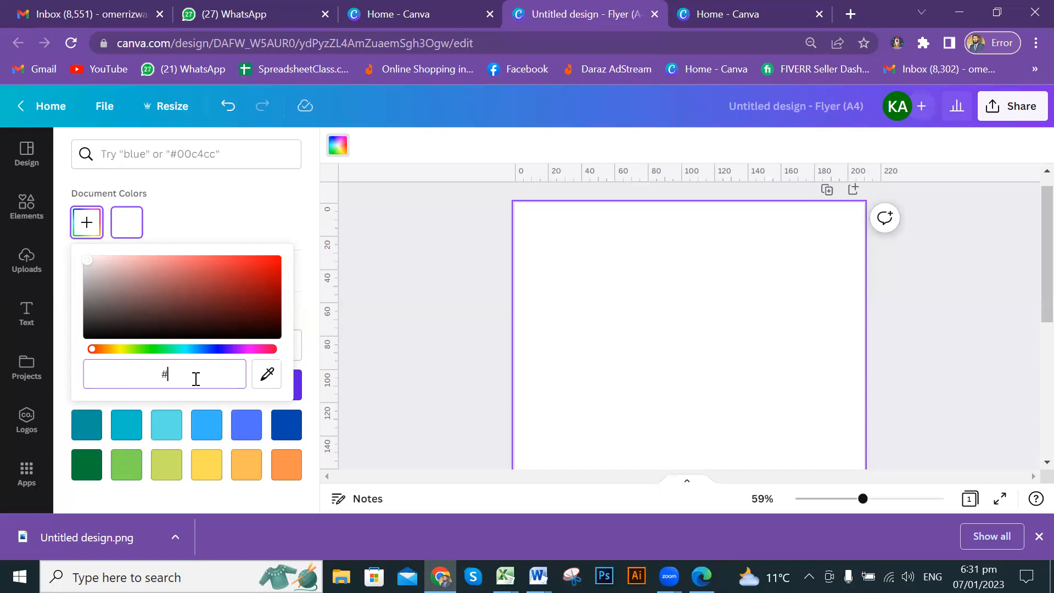
text(FFDE59)
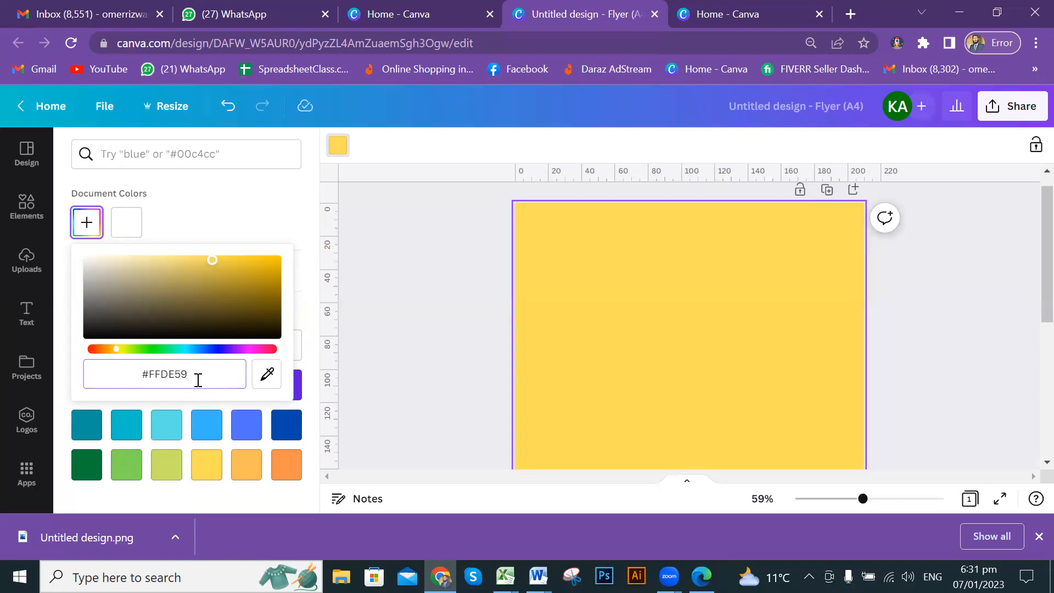
Step: Try a range of custom yellow and brown shades for the page background, including #A48F39, #7D6607, #7D6C26 and #6D5A0B
click(220, 306)
click(152, 308)
click(117, 288)
click(165, 273)
click(198, 295)
click(252, 291)
click(248, 309)
click(191, 306)
click(195, 292)
click(212, 285)
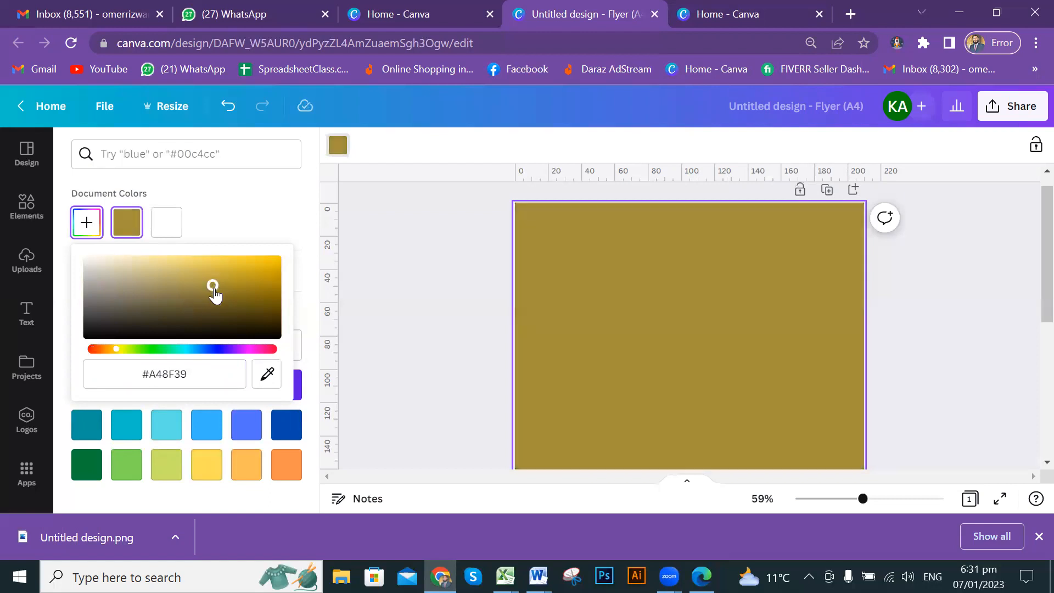
click(258, 317)
click(269, 320)
click(269, 299)
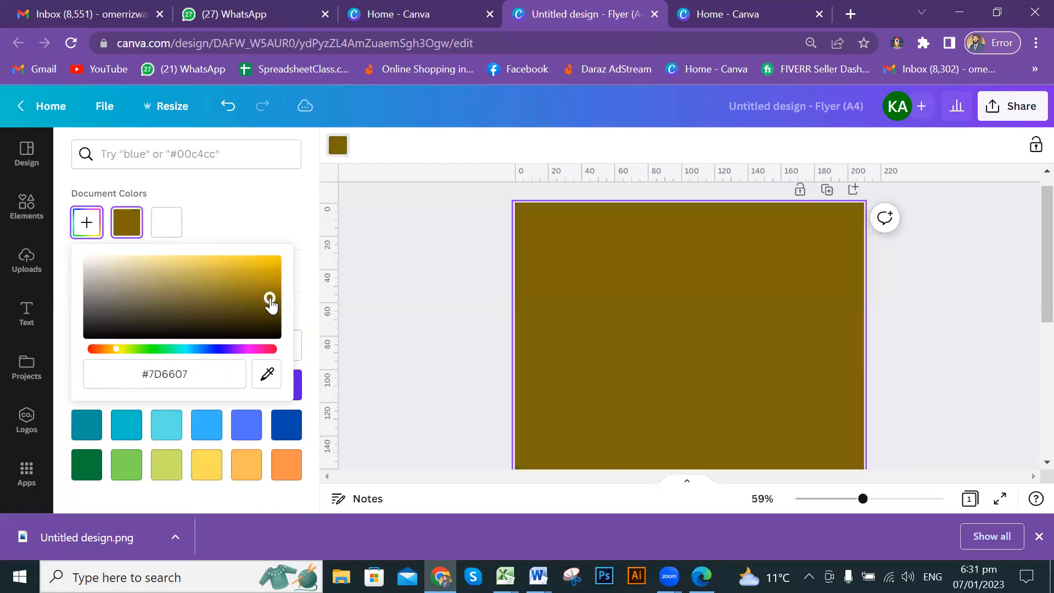
click(272, 284)
click(237, 287)
click(222, 299)
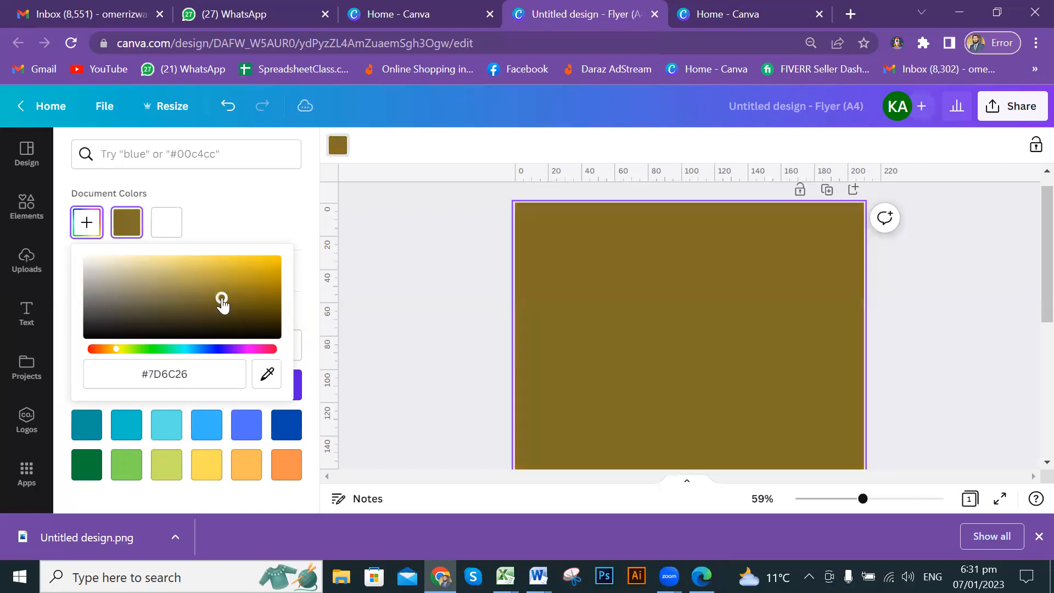
click(167, 282)
click(129, 304)
click(108, 285)
click(112, 266)
click(262, 303)
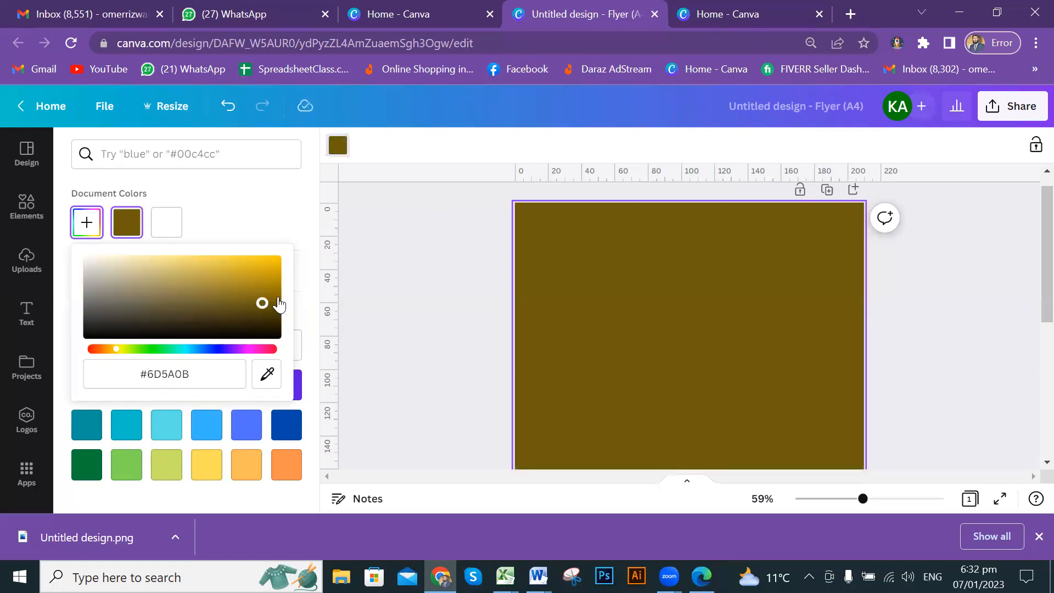
Step: Set the page background to the custom shade #927917 and leave the background colour options
click(277, 291)
click(262, 285)
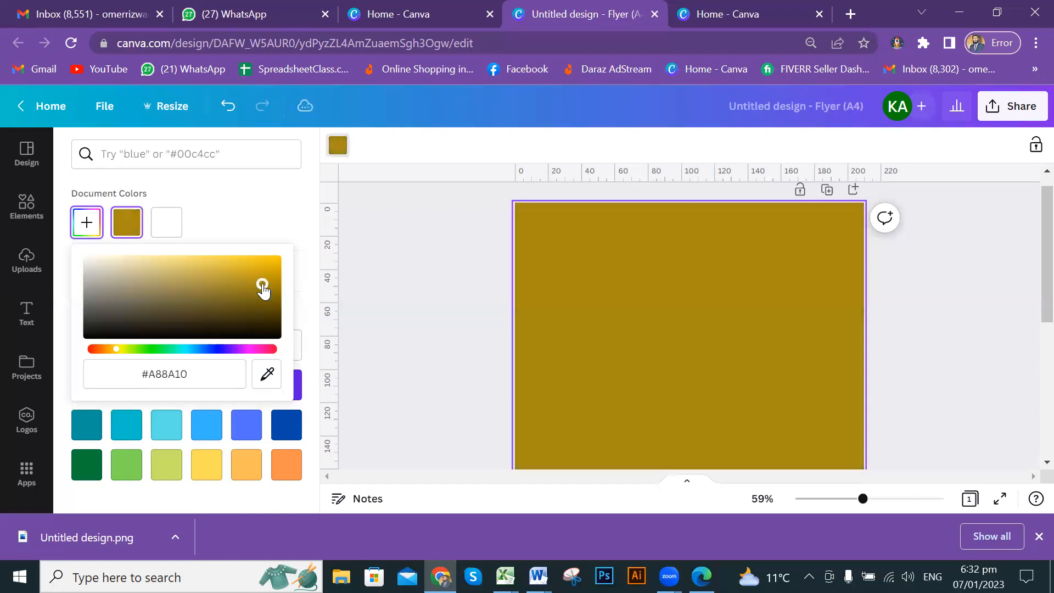
click(251, 291)
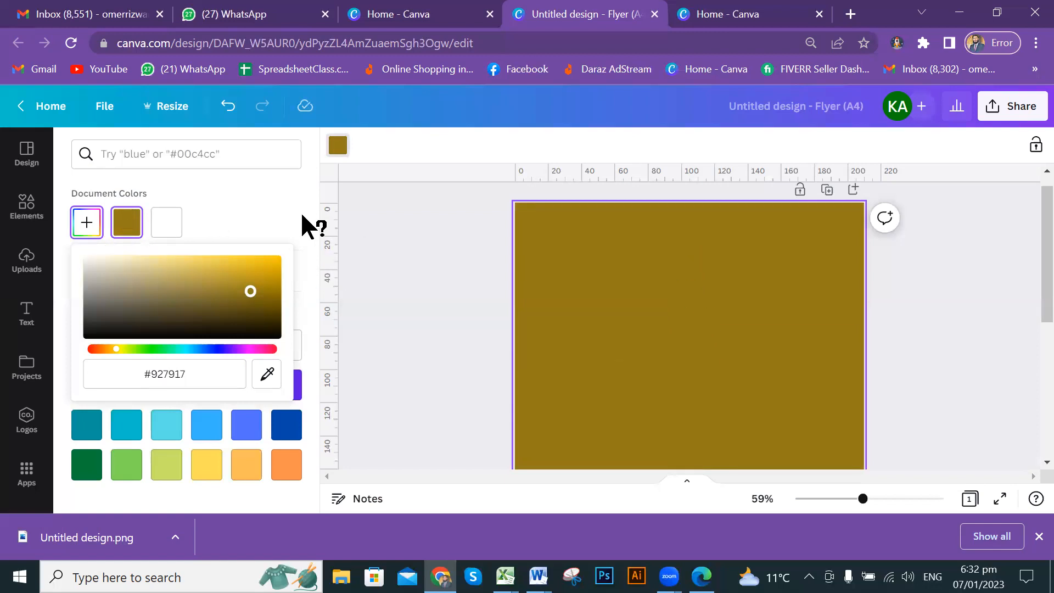
click(281, 202)
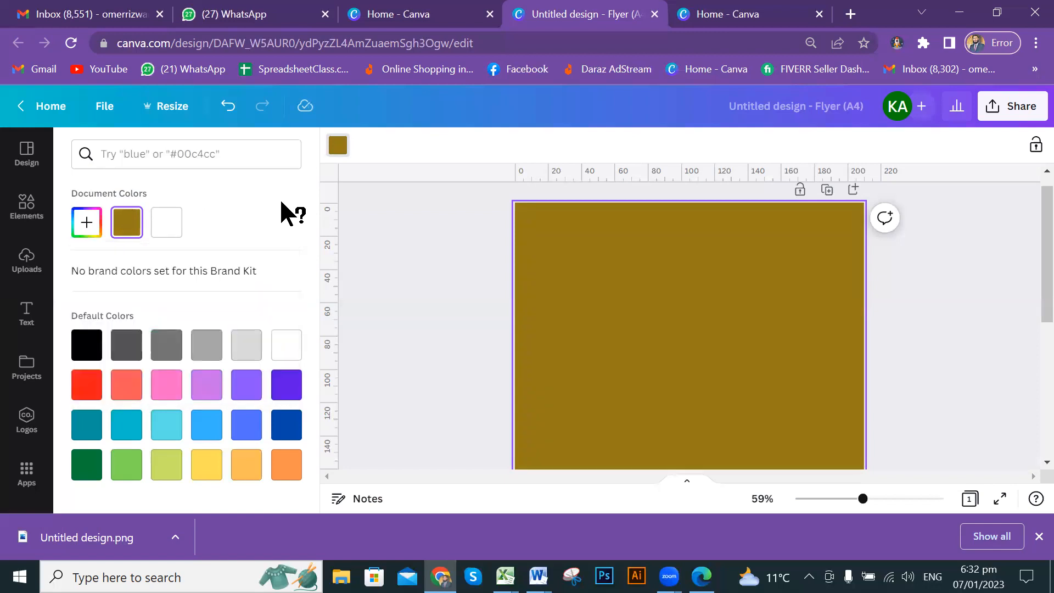
click(446, 272)
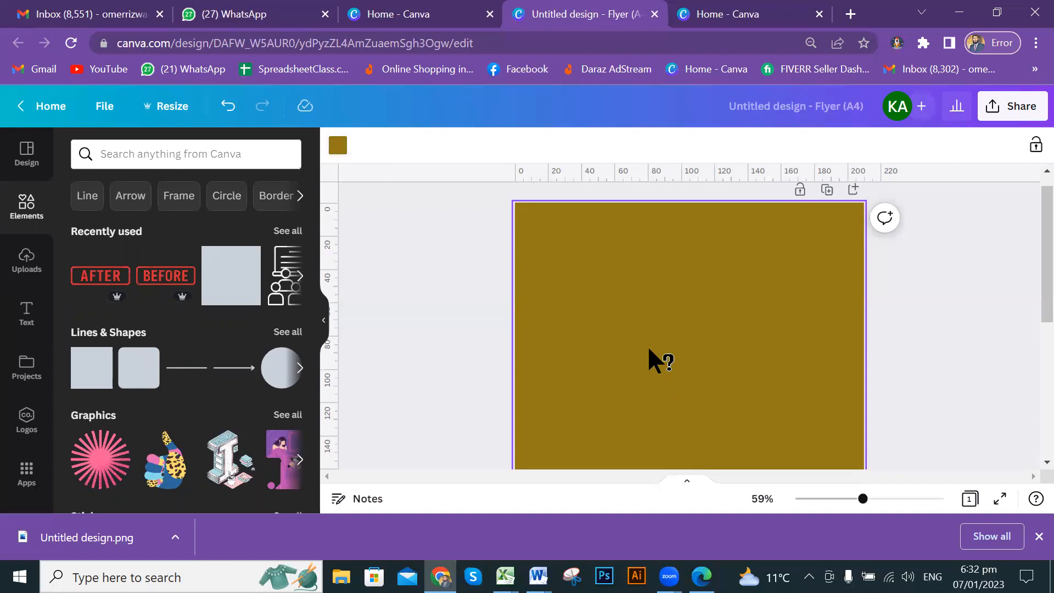
Step: Try a violet default colour as the page background, then restore the document colour #927917 and leave the colour options
click(343, 150)
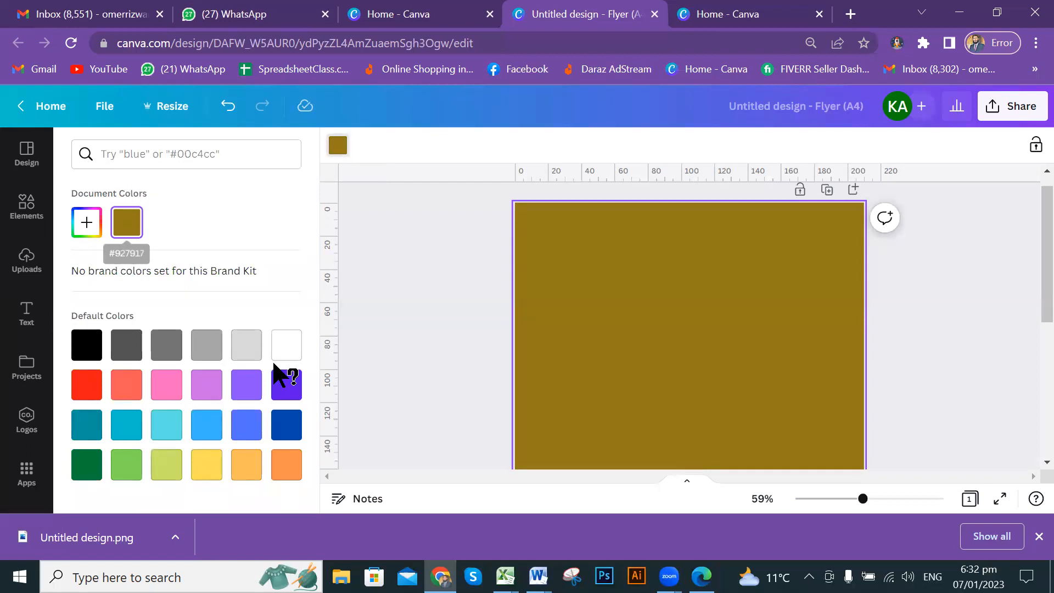
click(249, 383)
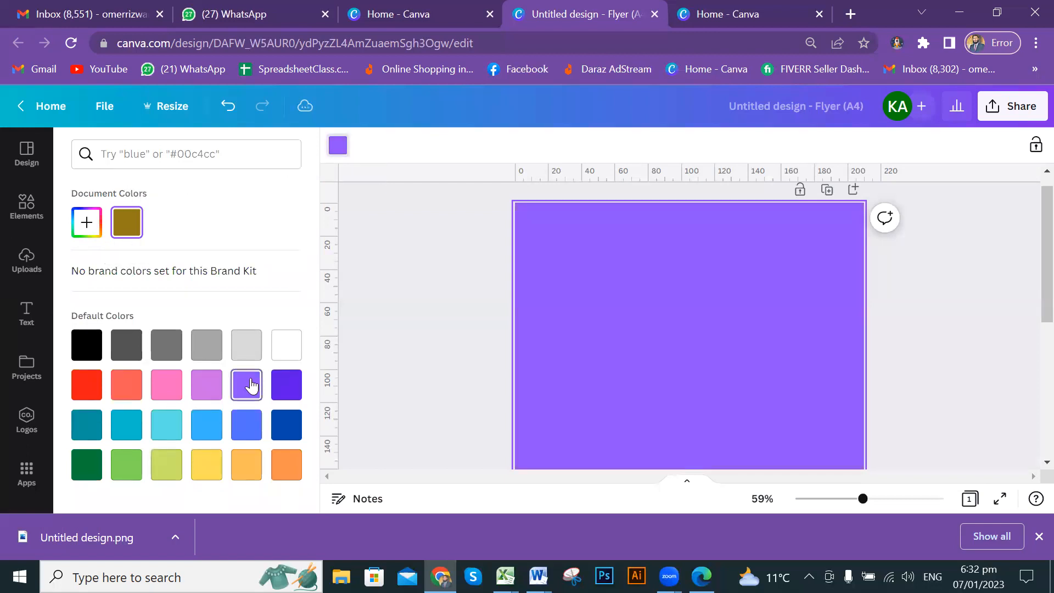
click(131, 230)
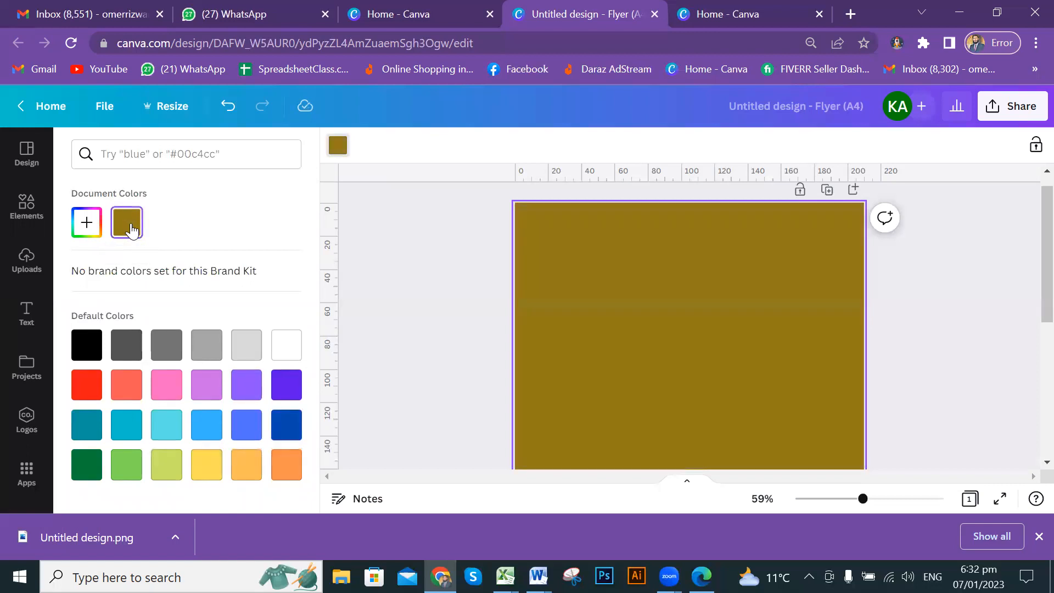
click(434, 223)
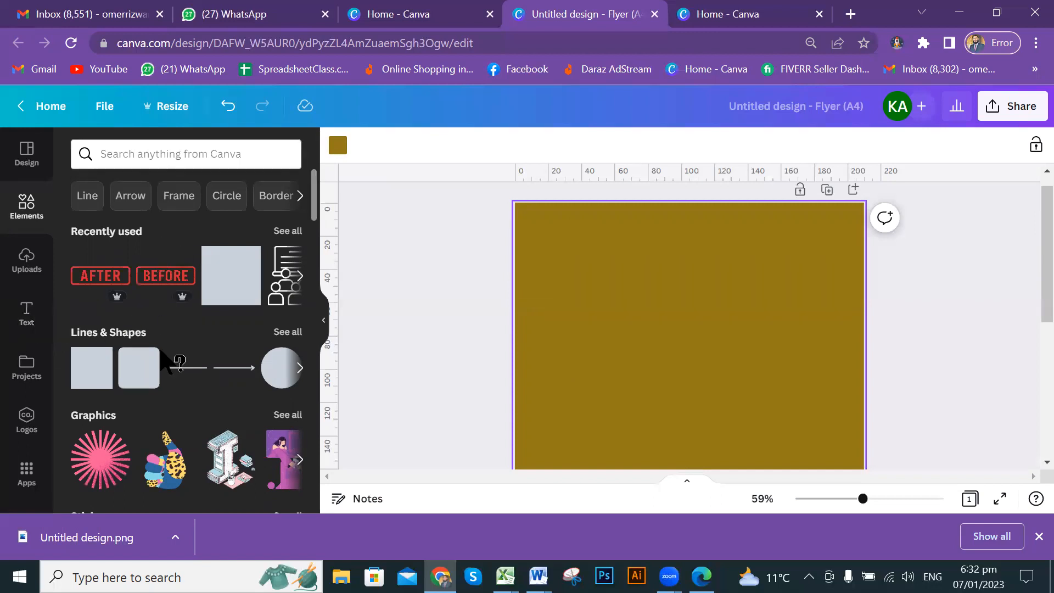
Step: Add a heading text box to the flyer and place it near the upper edge of the page
click(29, 310)
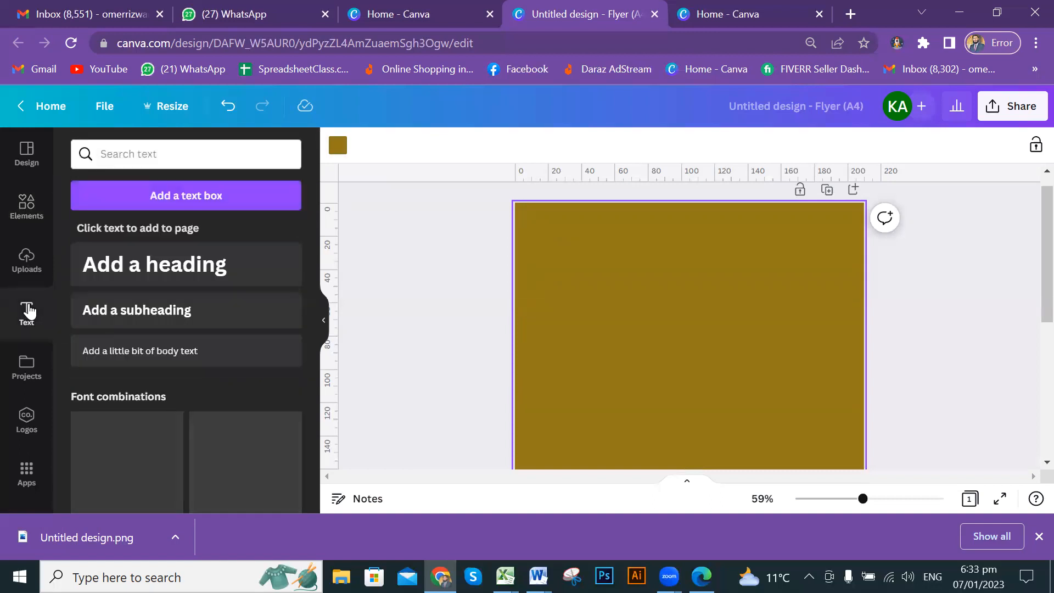
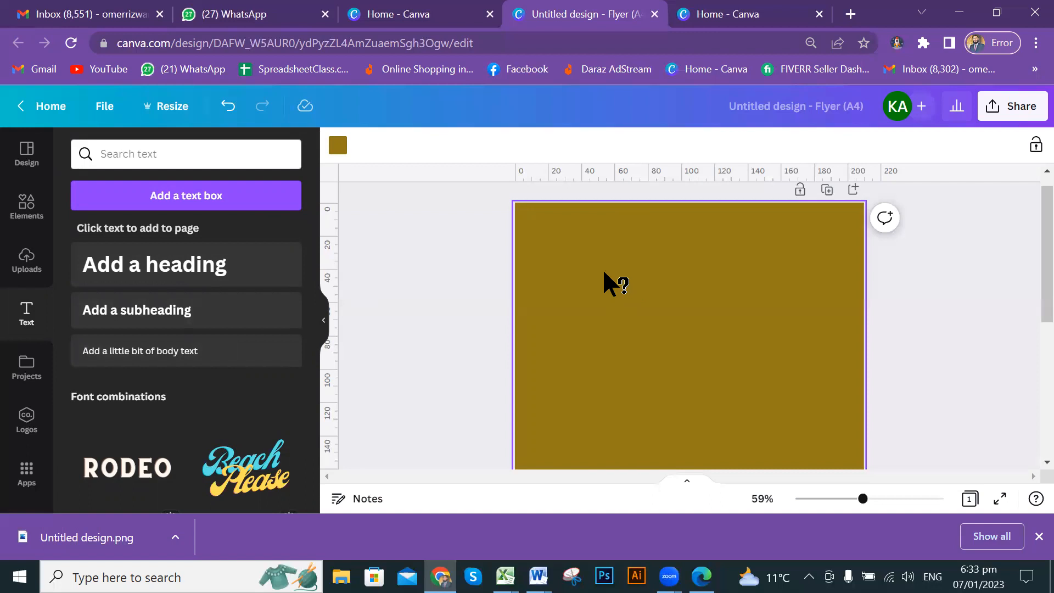
click(216, 272)
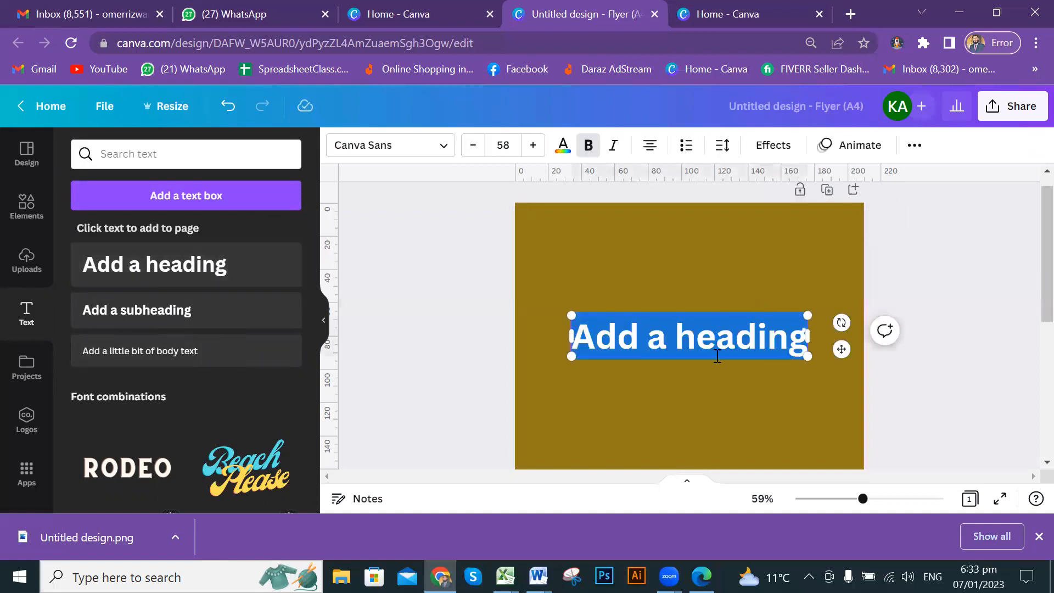
drag(680, 330, 696, 292)
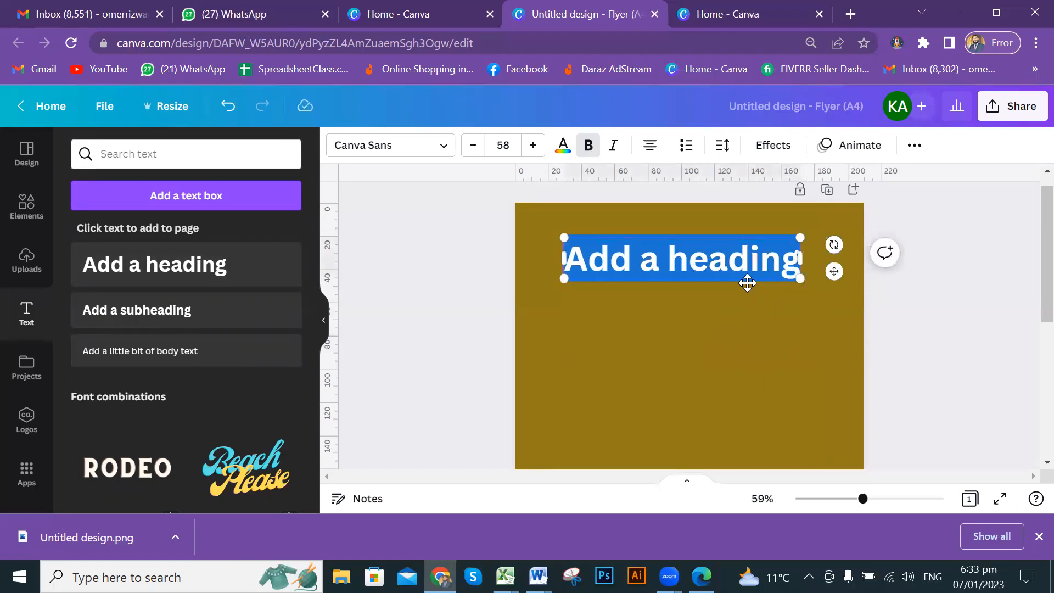
mouse_move(748, 283)
mouse_down()
mouse_move(765, 355)
mouse_move(697, 337)
mouse_move(742, 270)
mouse_move(774, 286)
mouse_move(765, 355)
mouse_move(732, 340)
mouse_move(737, 282)
mouse_move(782, 275)
mouse_move(744, 278)
mouse_up()
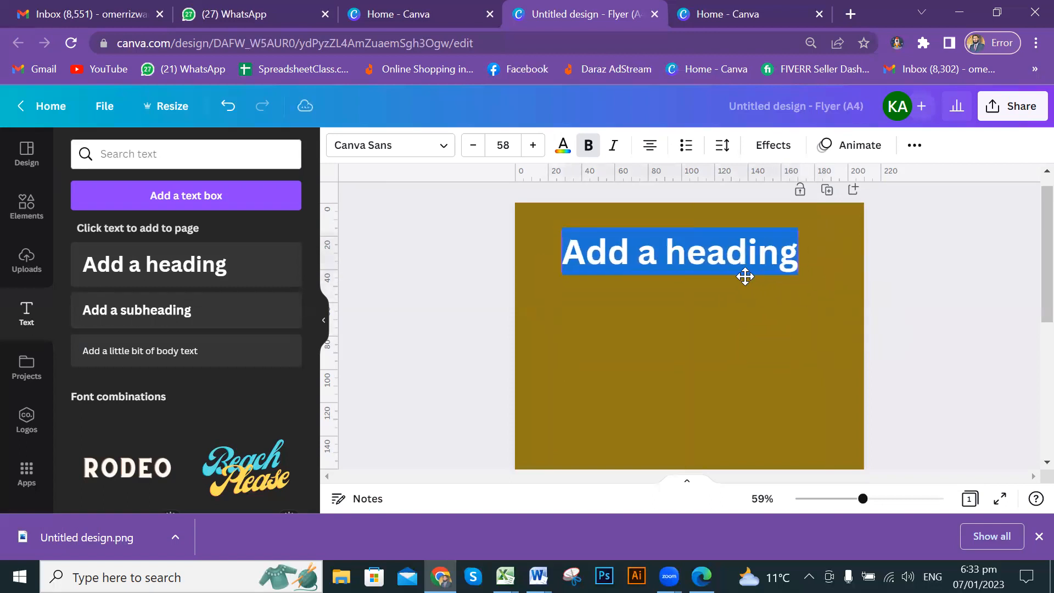
Step: Replace the placeholder heading text with "Digital Marketing Agency"
click(729, 254)
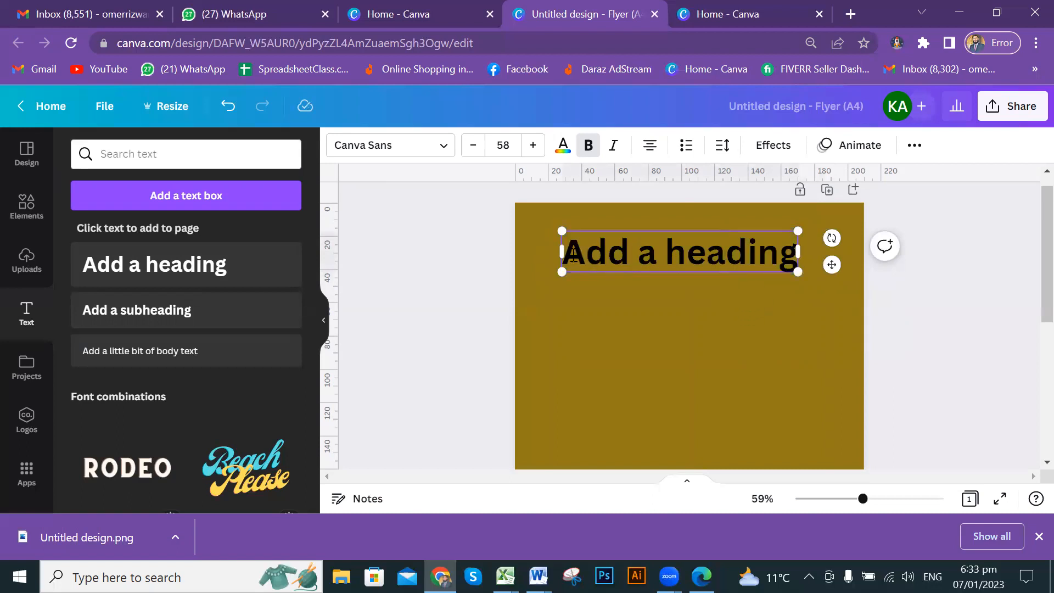
drag(573, 253, 790, 255)
key(BackSpace)
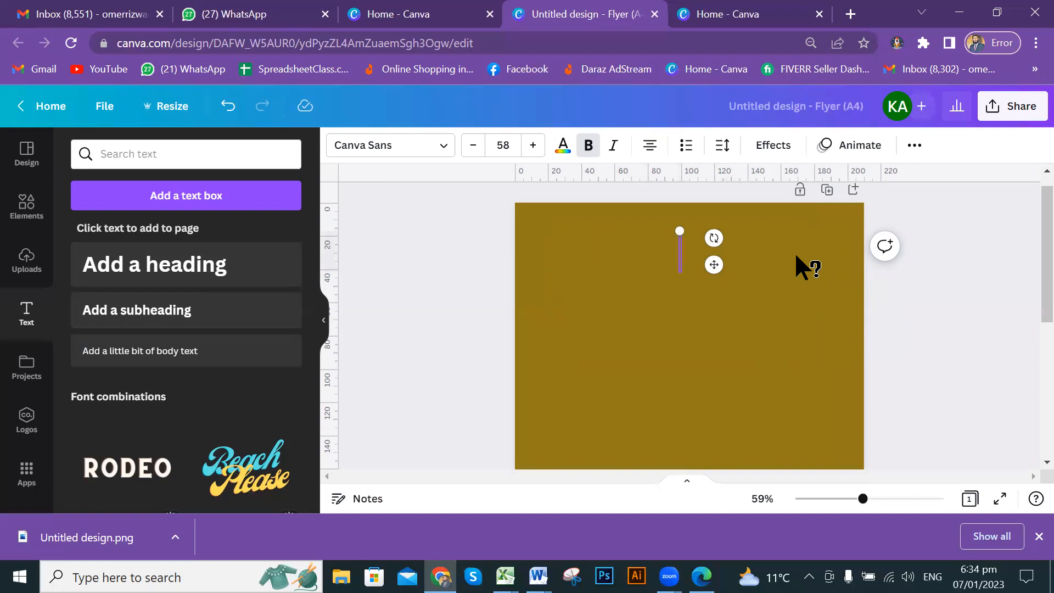
text(D)
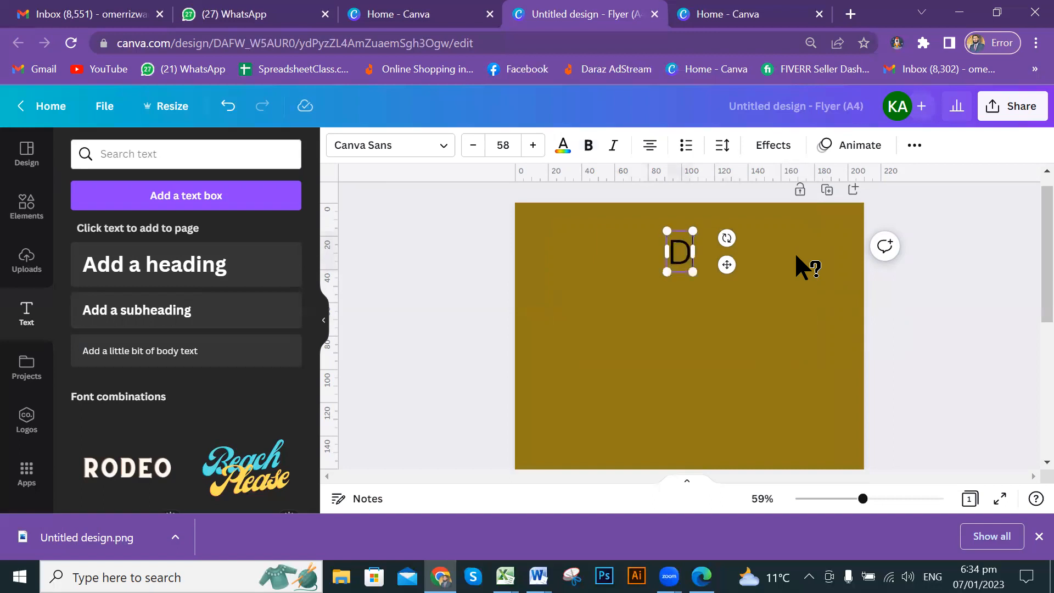
text(igital)
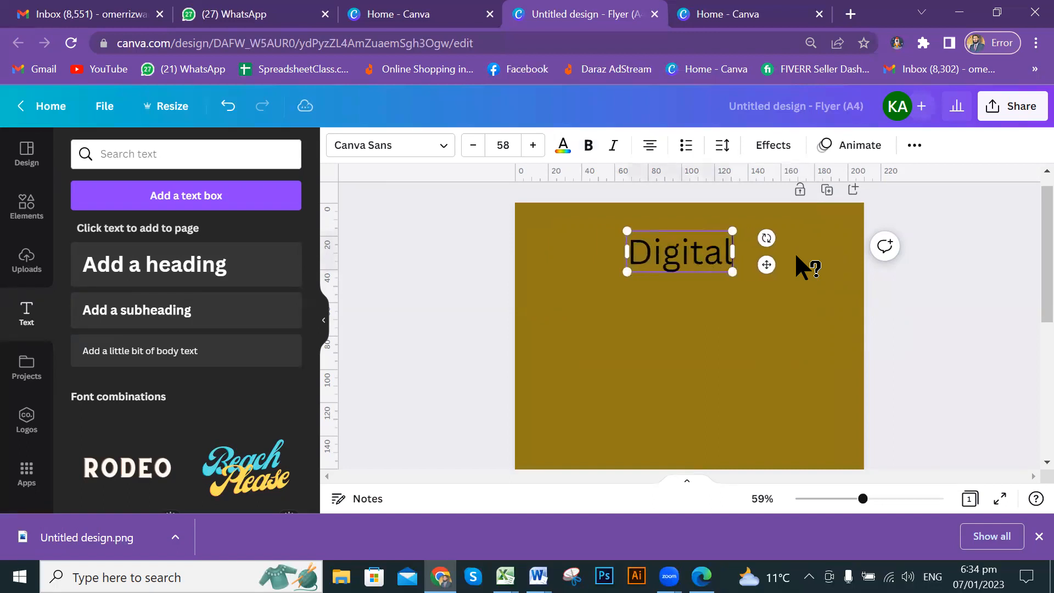
text( Ma)
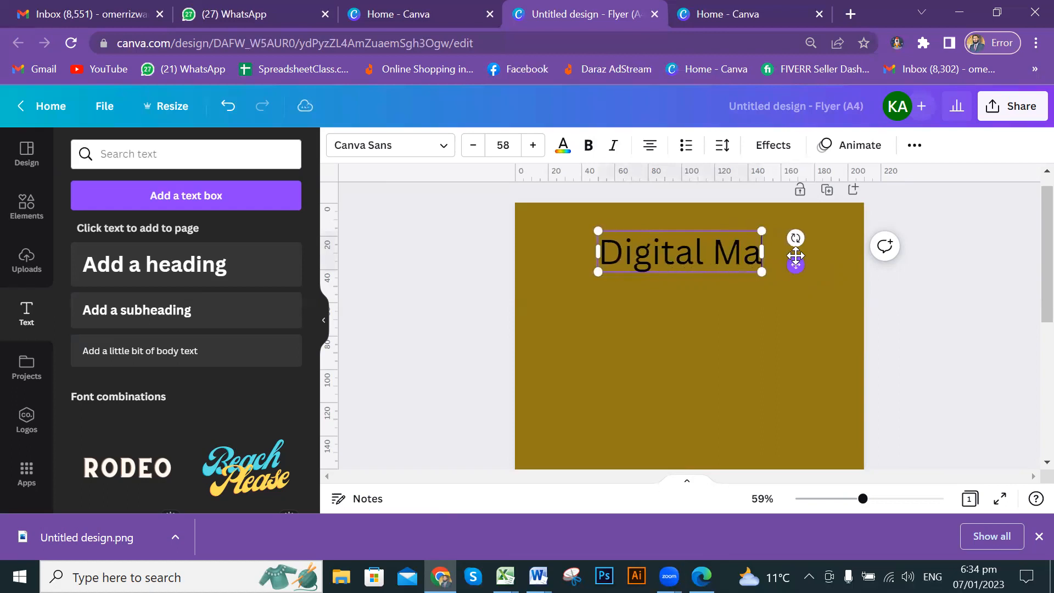
text(rketing)
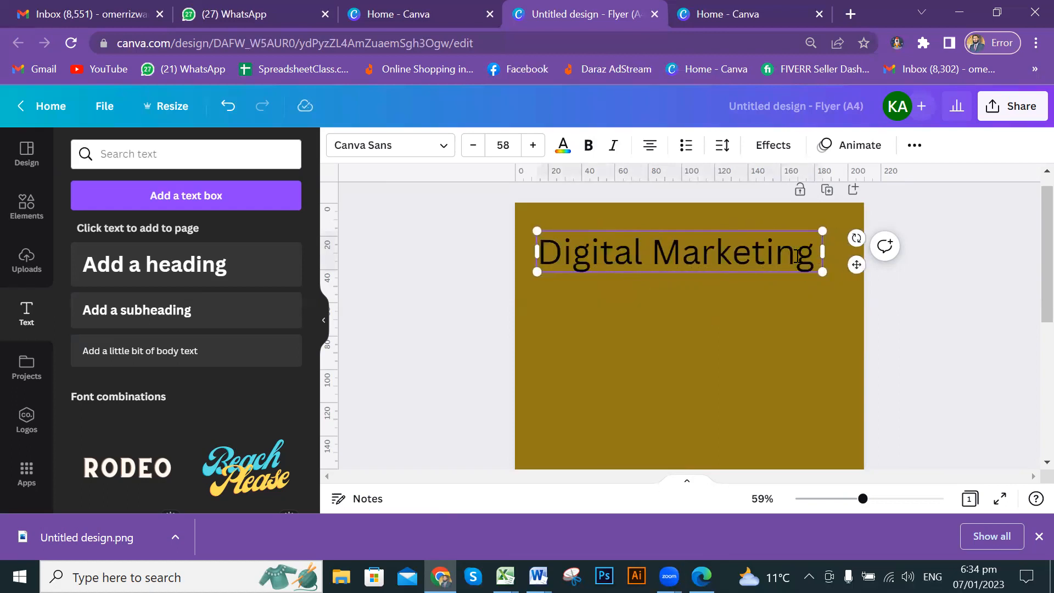
text( Agency)
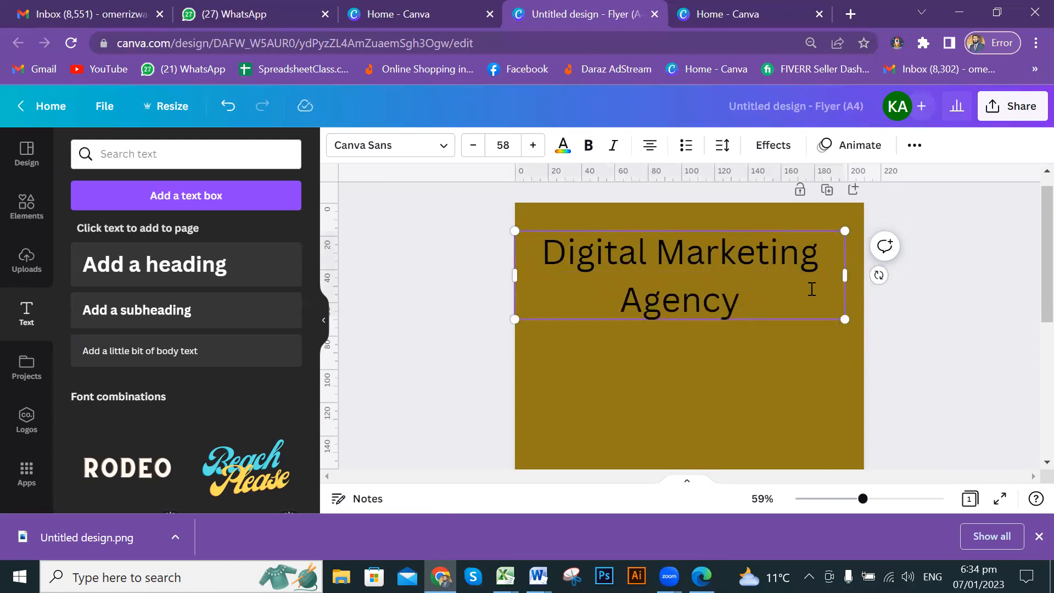
Step: Reposition the two-line heading roughly centred near the upper edge of the page and deselect it
click(833, 260)
click(923, 357)
click(746, 287)
drag(746, 287, 740, 286)
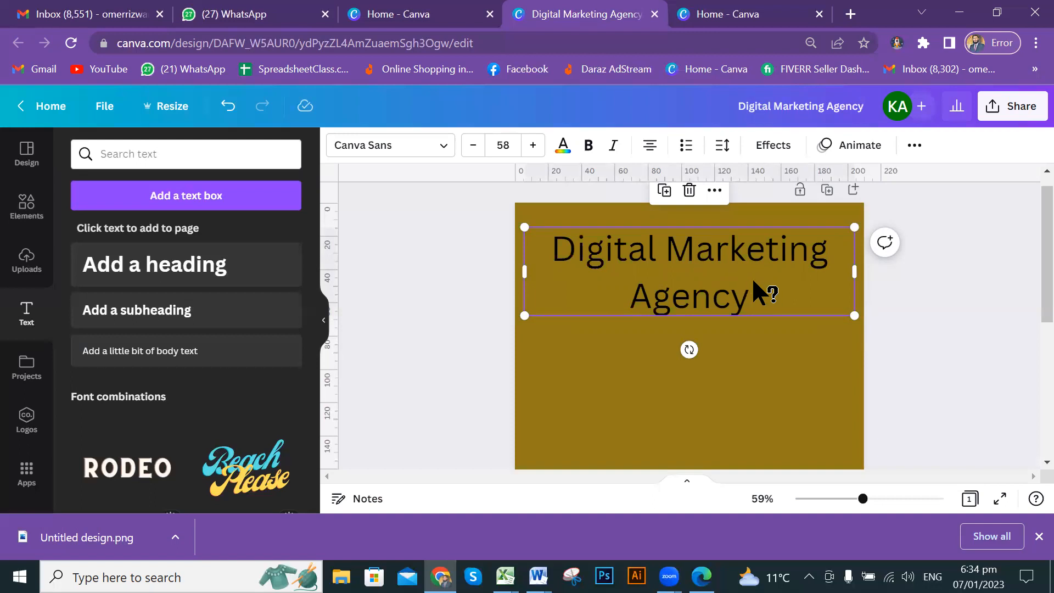
mouse_move(757, 276)
mouse_down()
mouse_move(755, 332)
mouse_move(737, 283)
mouse_move(753, 276)
mouse_up()
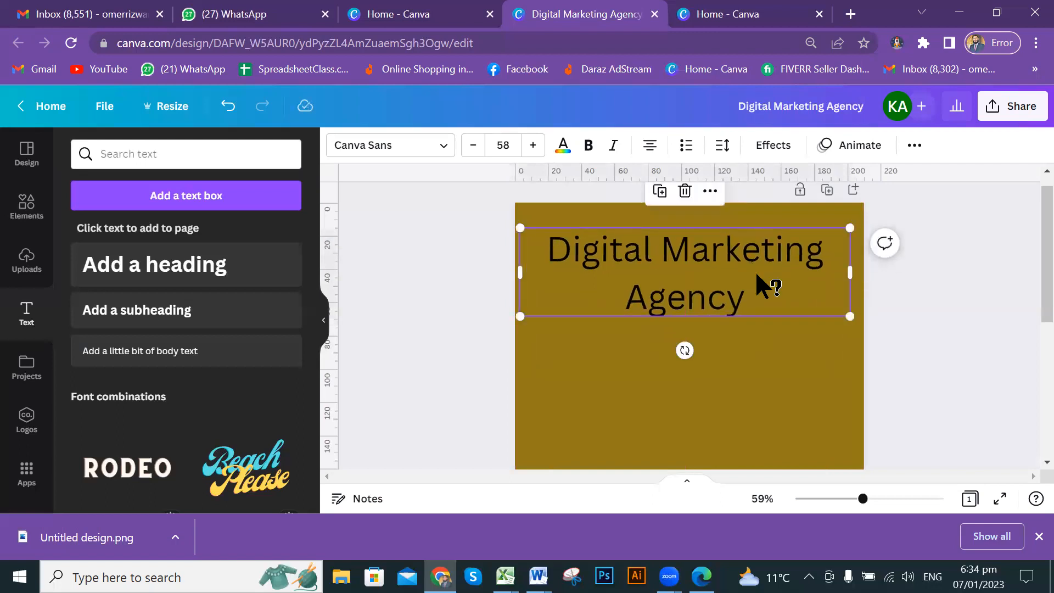
click(928, 342)
Step: Scale the heading down to font size 29.8 and widen its text box so the text fits on one line
click(640, 290)
drag(850, 316, 689, 273)
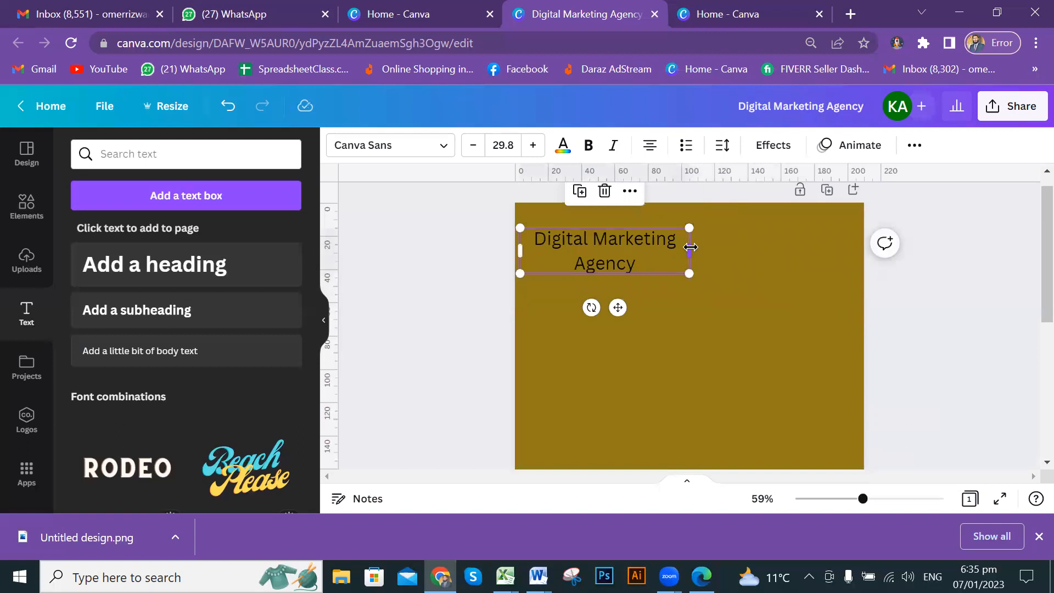
drag(691, 247, 753, 245)
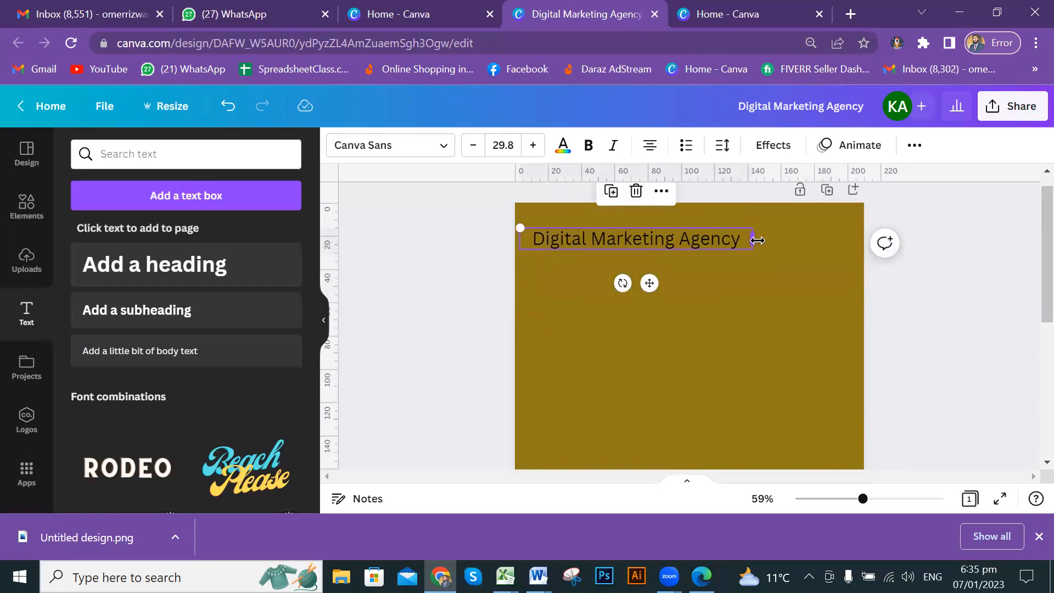
Step: Move the one-line heading towards the horizontal centre of the page and deselect it
click(967, 295)
drag(702, 240, 748, 240)
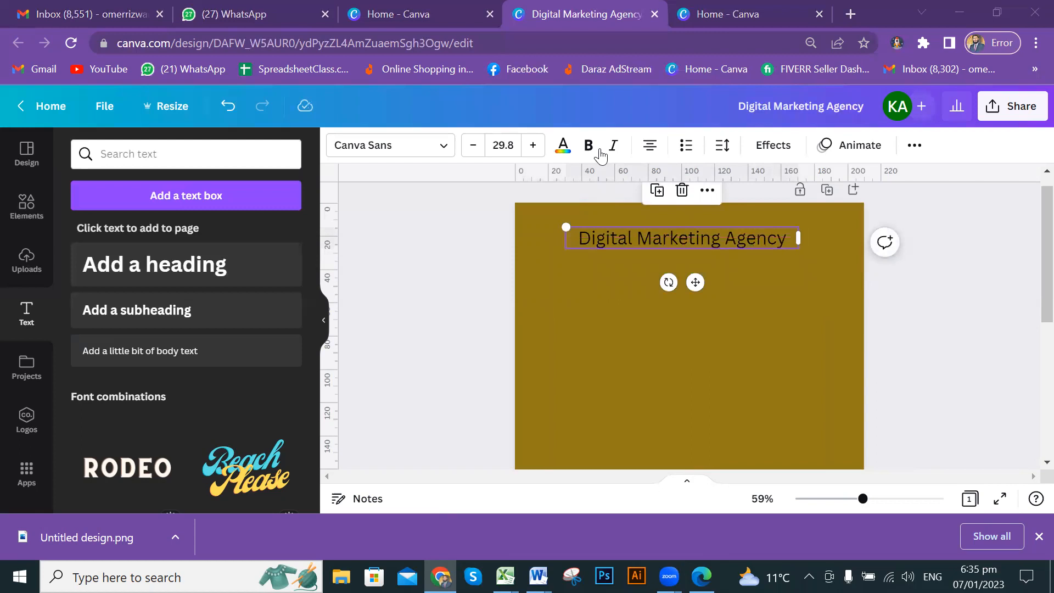
click(500, 256)
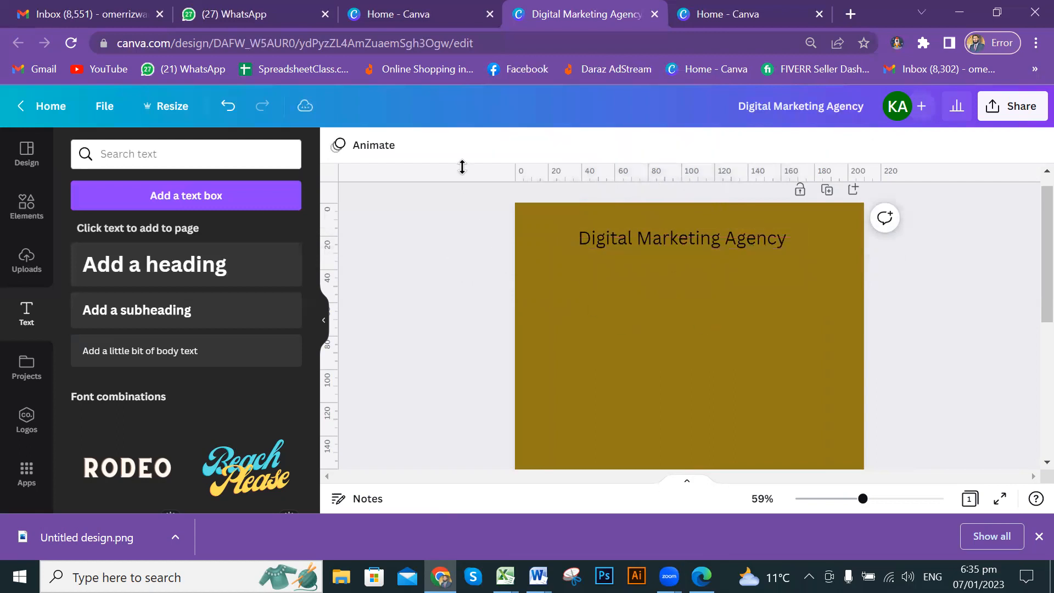
Step: Browse the available fonts for the heading and set its font to Archivo Black
click(733, 238)
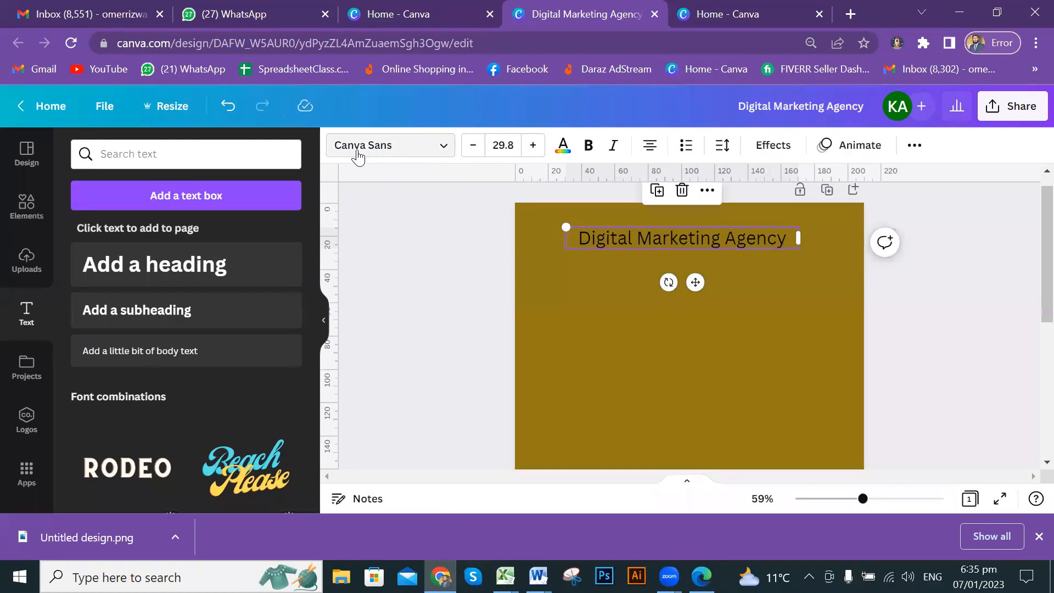
click(443, 148)
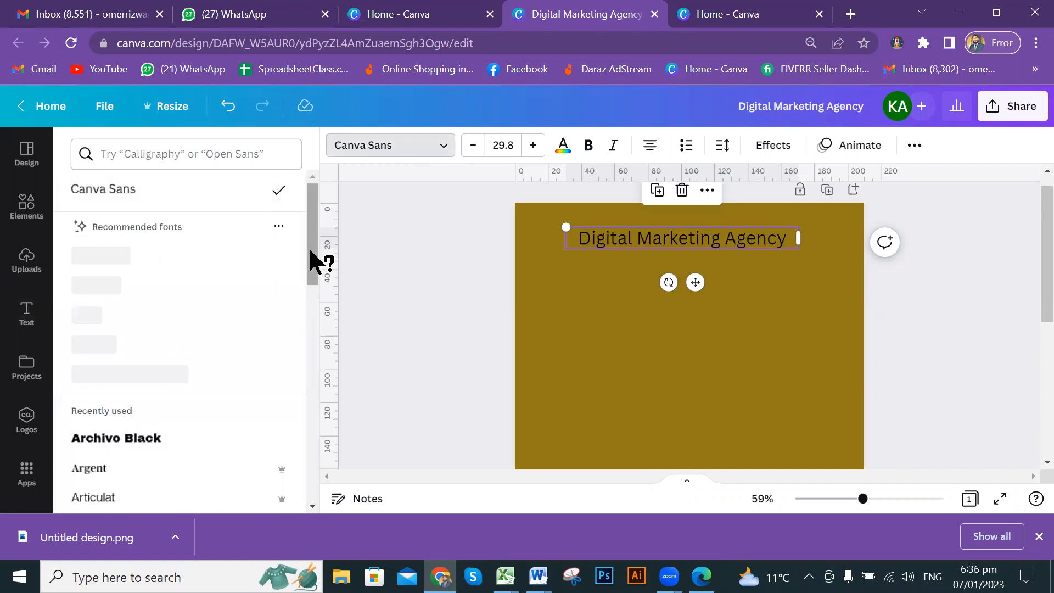
mouse_move(311, 255)
mouse_down()
mouse_move(309, 335)
mouse_move(311, 232)
mouse_move(314, 273)
mouse_up()
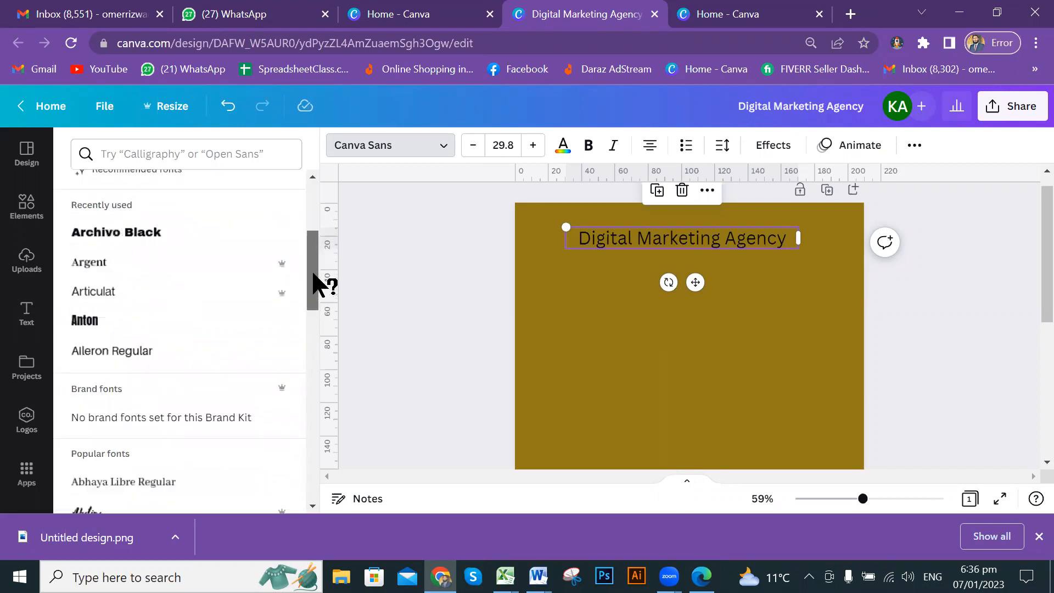
mouse_move(286, 267)
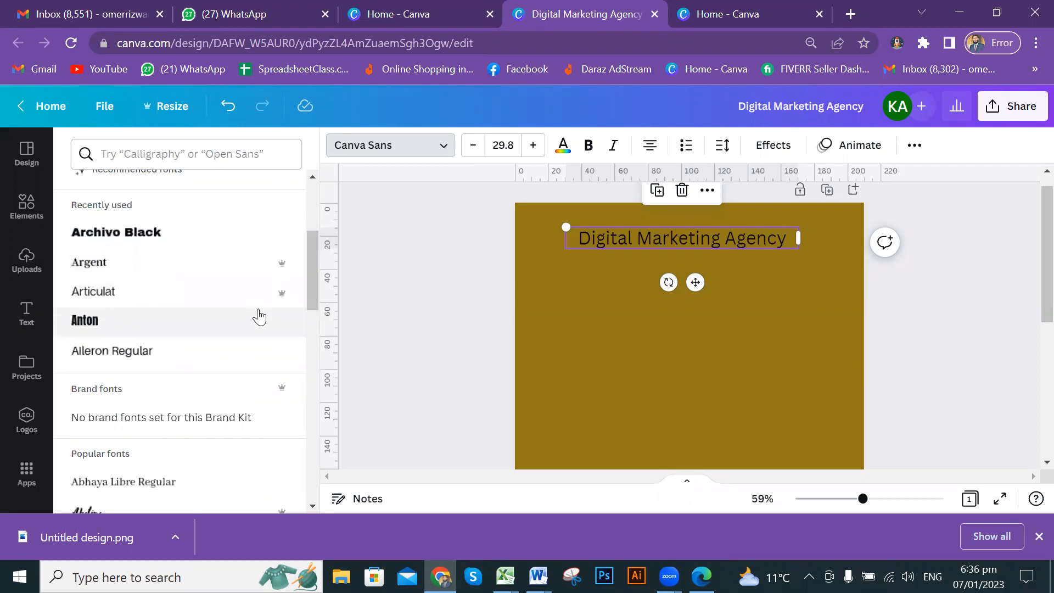
drag(311, 269, 309, 375)
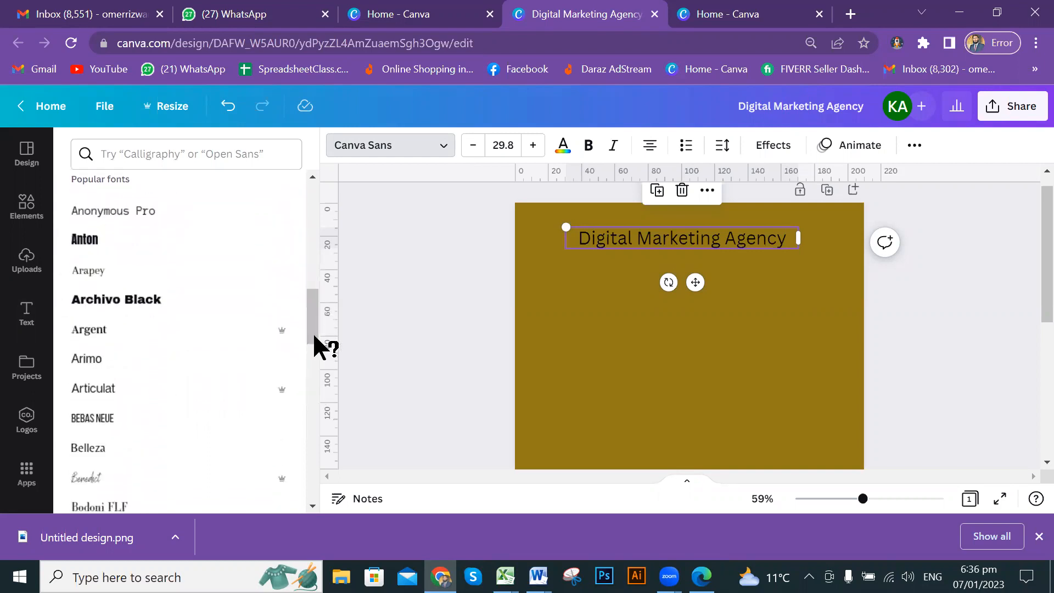
scroll(316, 346, down, 1)
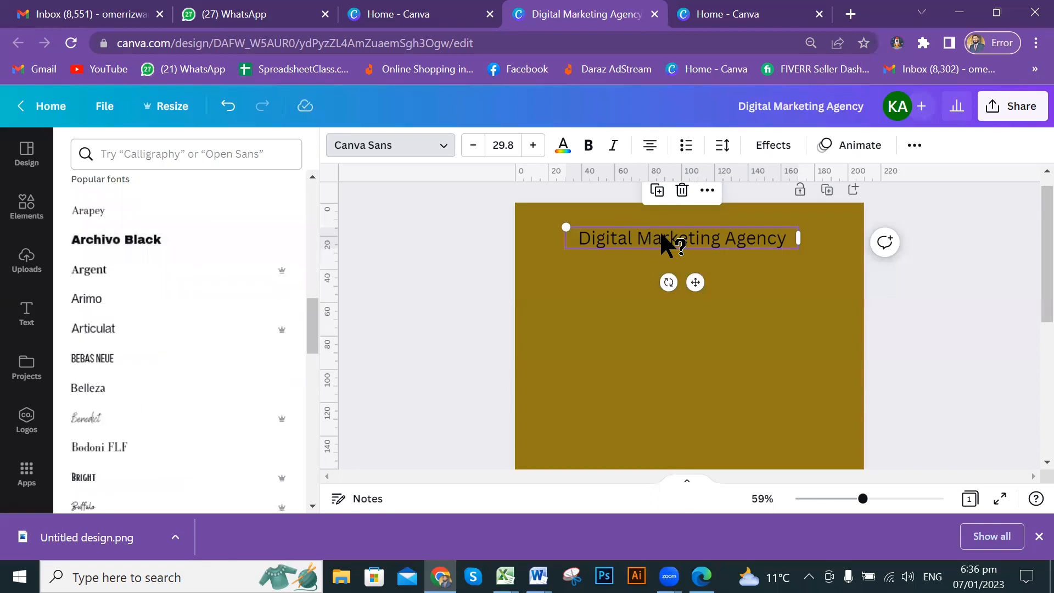
click(144, 247)
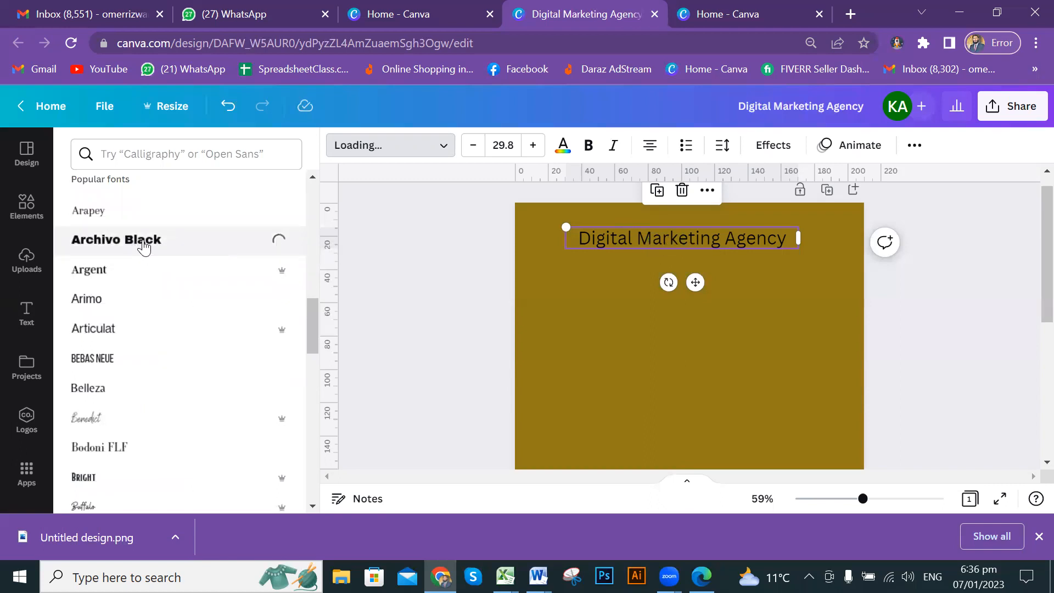
Step: Widen the heading's text box and centre it horizontally, slightly lower on the page
drag(799, 247, 844, 238)
drag(785, 253, 750, 243)
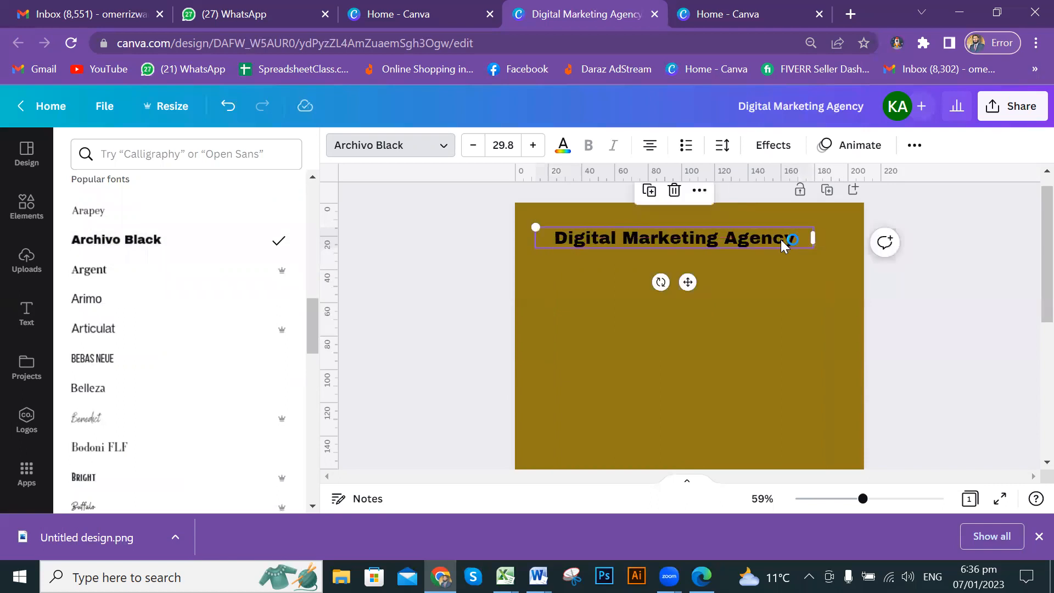
click(740, 242)
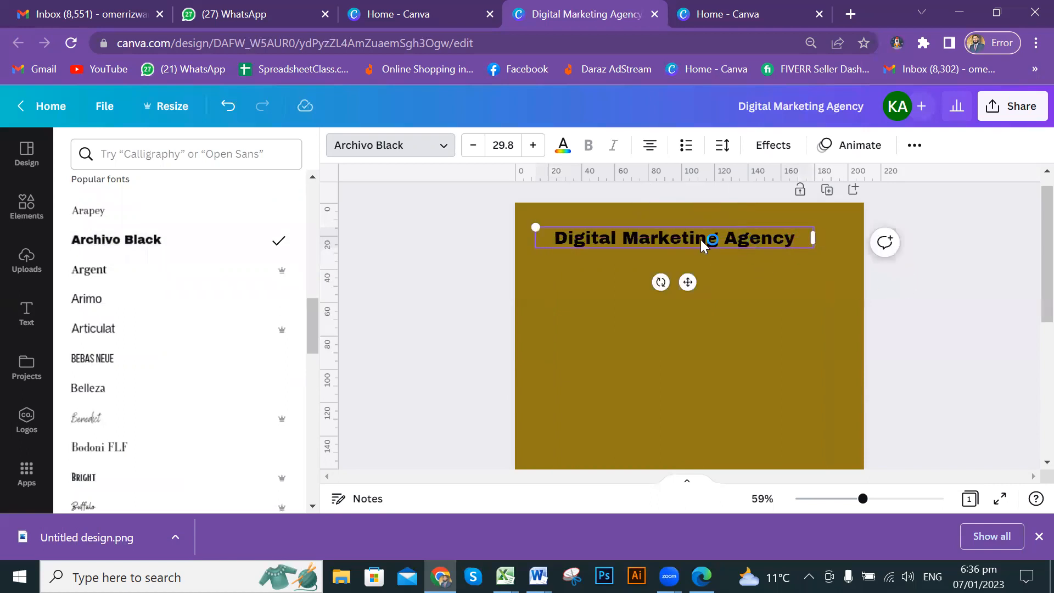
click(858, 287)
drag(747, 253, 750, 245)
drag(750, 280, 751, 242)
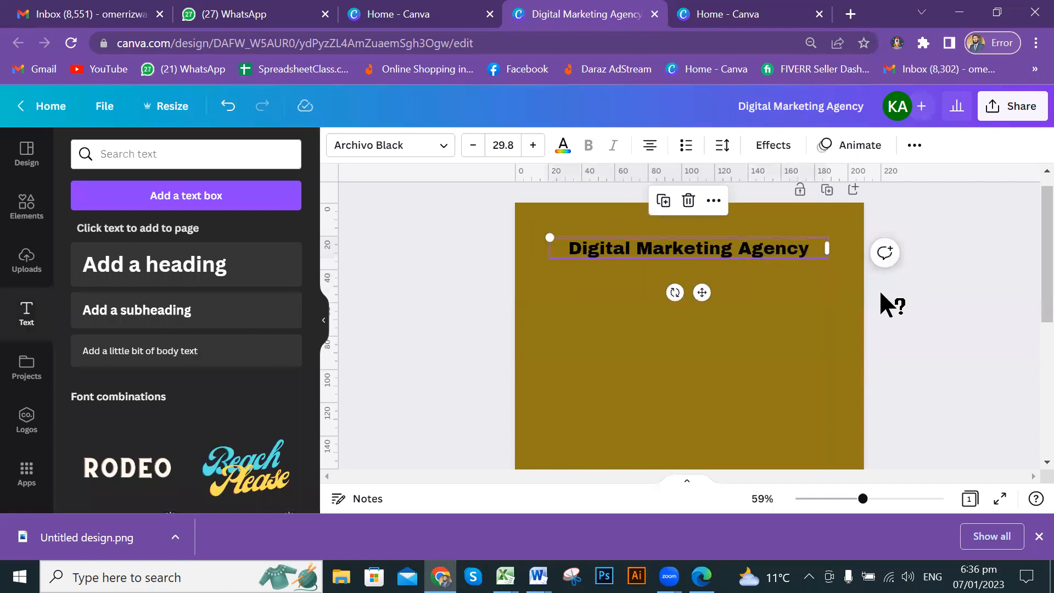
click(937, 296)
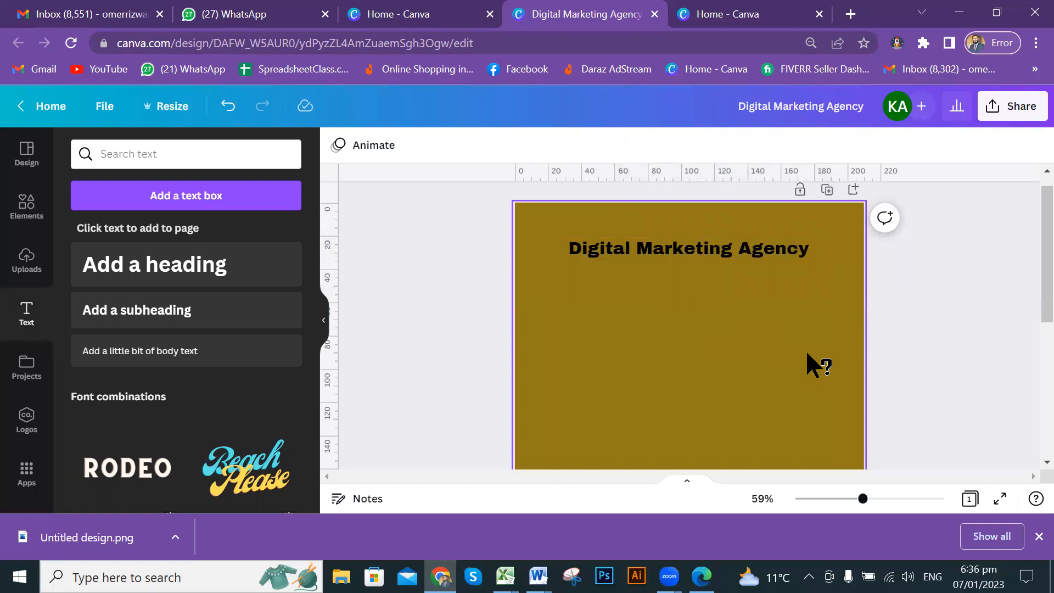
Step: Increase the "Digital Marketing Agency" heading's font size to 48.8
click(737, 247)
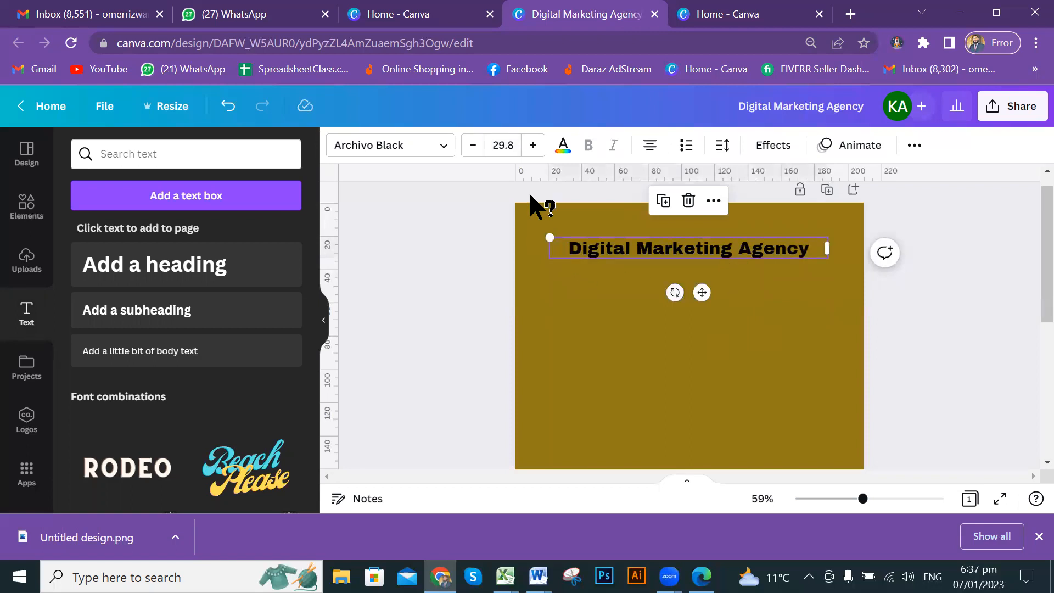
click(533, 145)
click(533, 145)
click(533, 145)
click(533, 146)
click(532, 145)
click(533, 146)
click(533, 145)
click(532, 146)
click(532, 146)
click(533, 146)
click(533, 145)
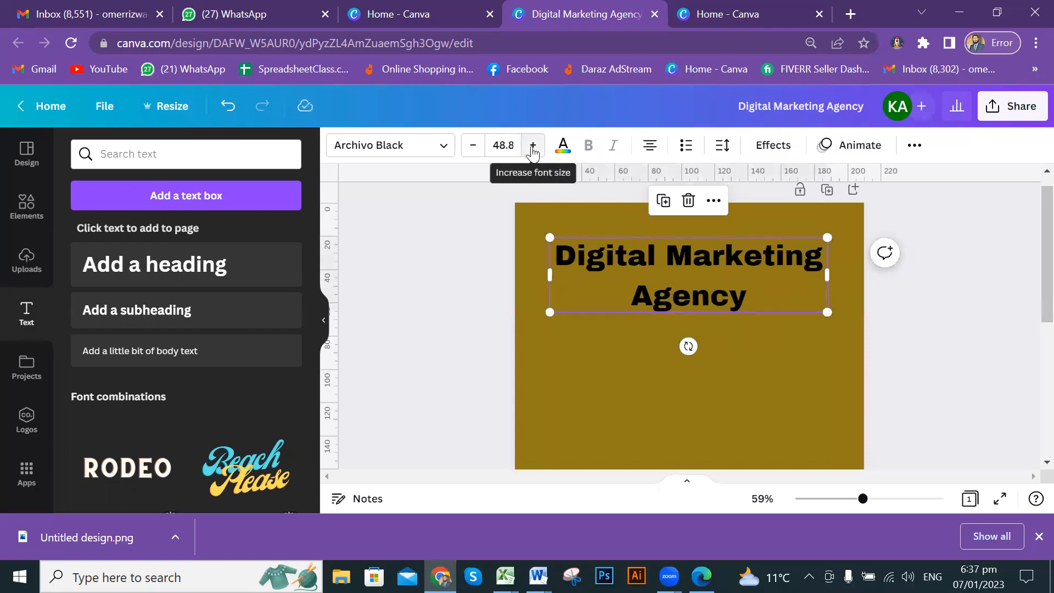
Step: Try a larger font size for the "Digital Marketing Agency" heading, settle on 47.8, and deselect the heading
click(532, 146)
click(532, 146)
click(533, 145)
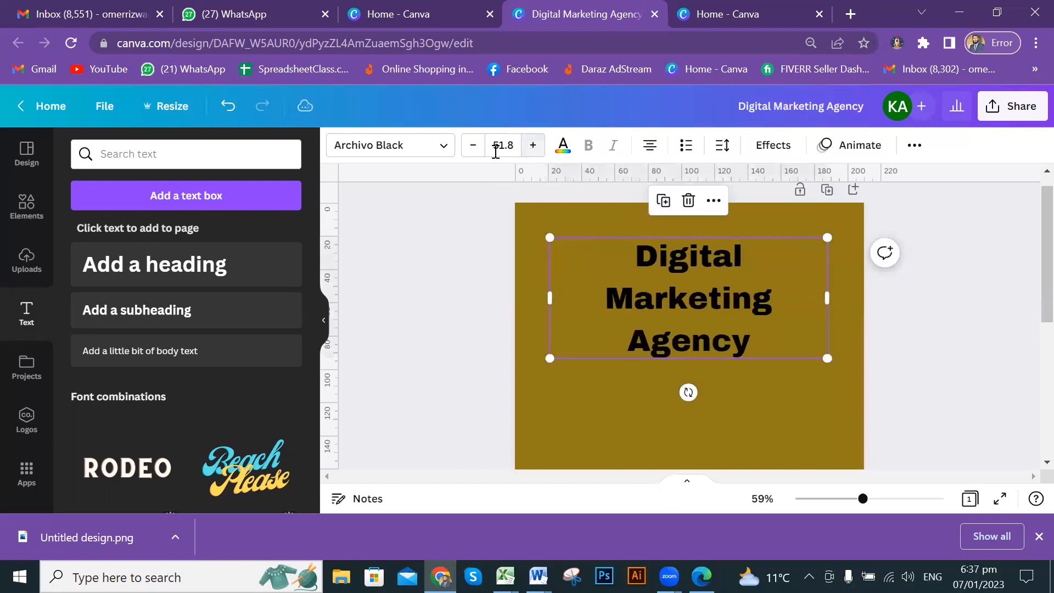
click(471, 150)
click(470, 149)
click(470, 149)
click(470, 150)
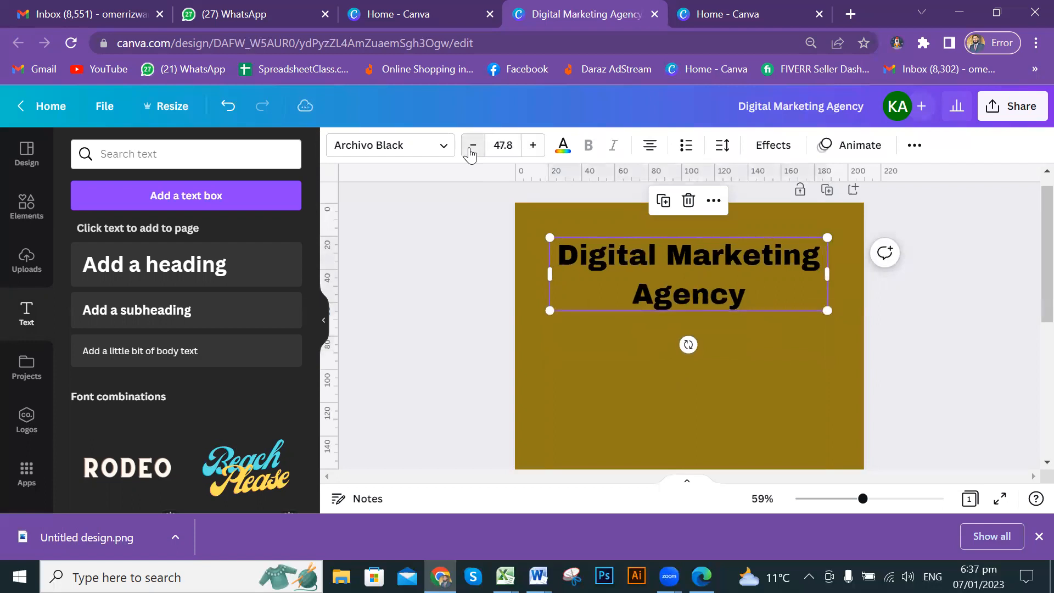
click(954, 293)
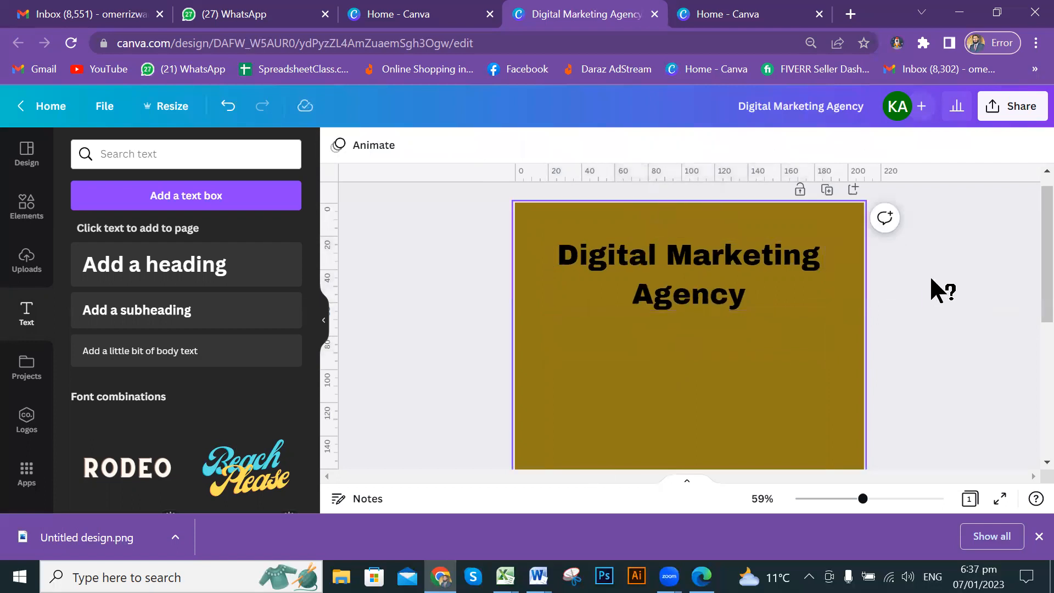
Step: Move the heading slightly higher on the page, keeping it horizontally centred, and deselect it
scroll(853, 306, down, 2)
scroll(859, 296, up, 2)
drag(682, 299, 678, 278)
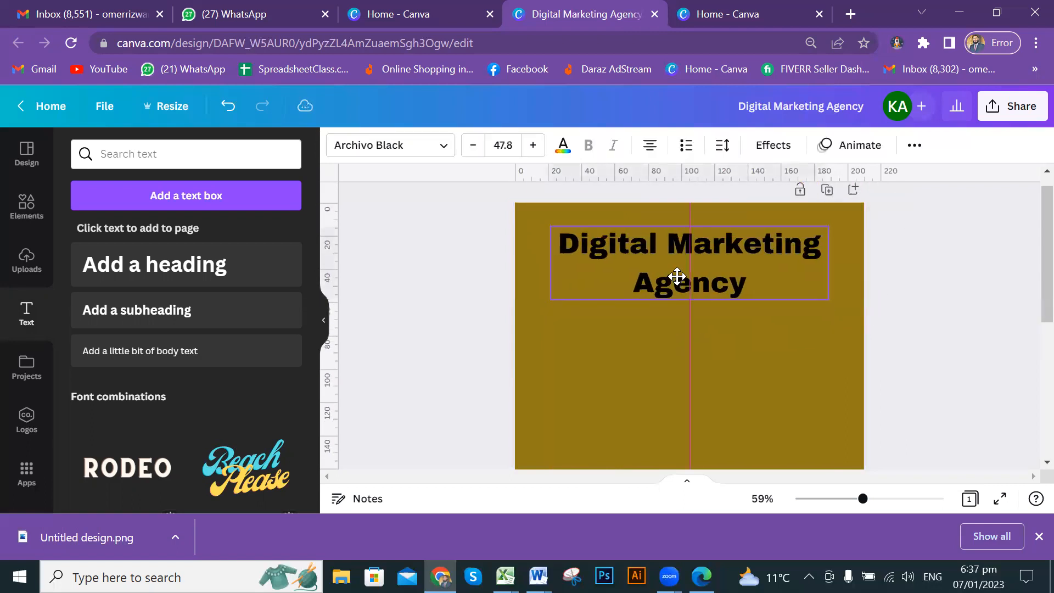
click(906, 322)
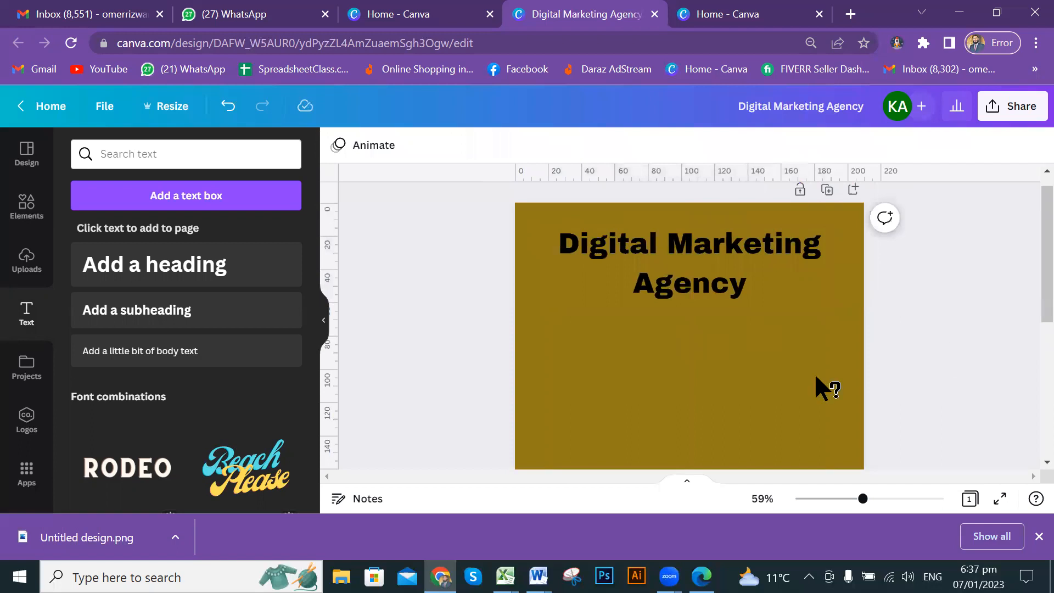
Step: Set the heading's text colour to white, and undo and redo that colour change
click(714, 289)
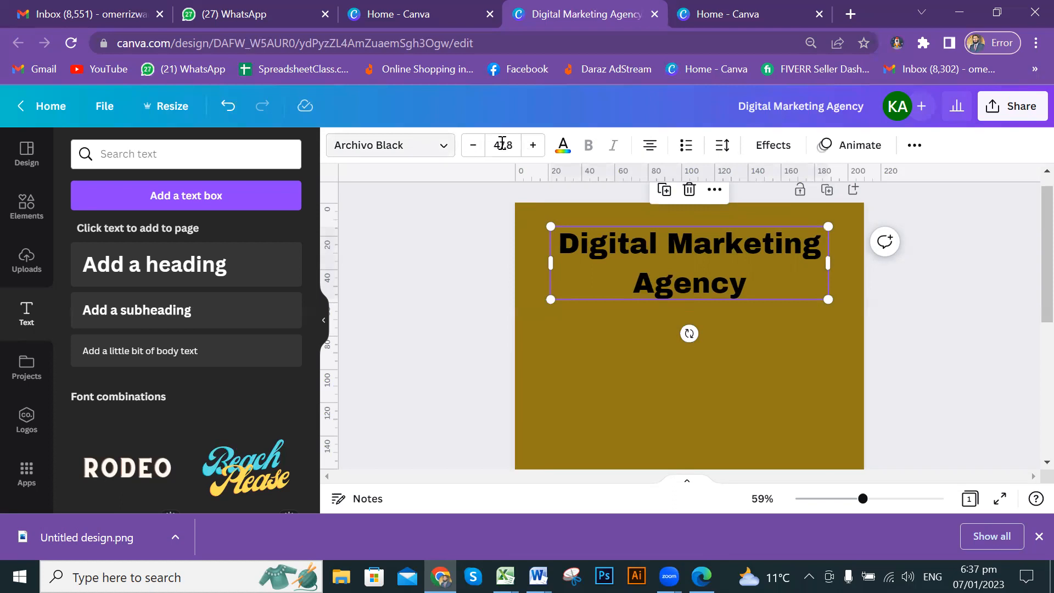
click(564, 154)
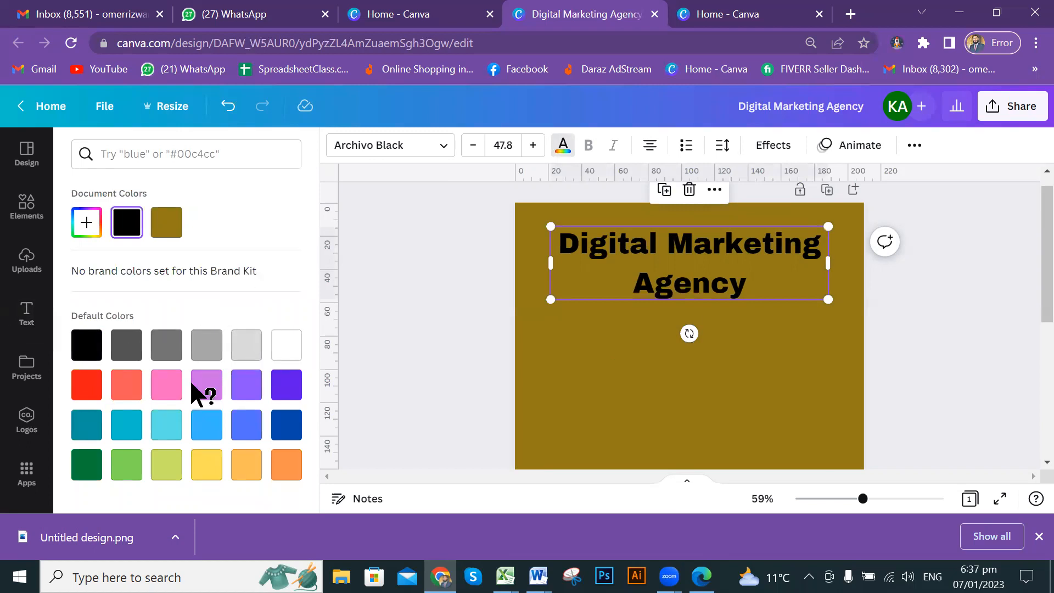
click(285, 350)
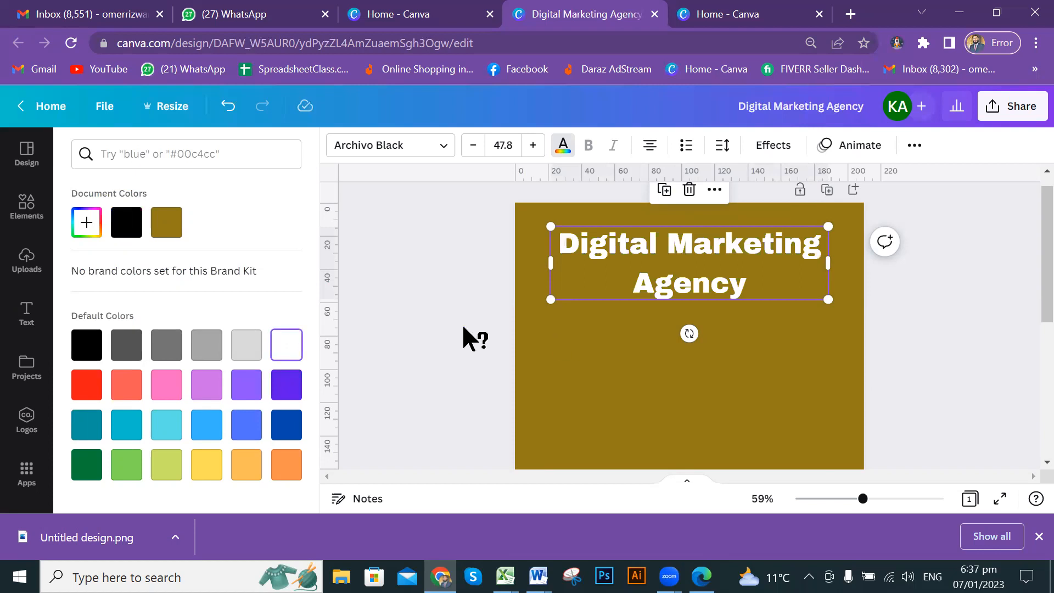
key(Escape)
click(859, 357)
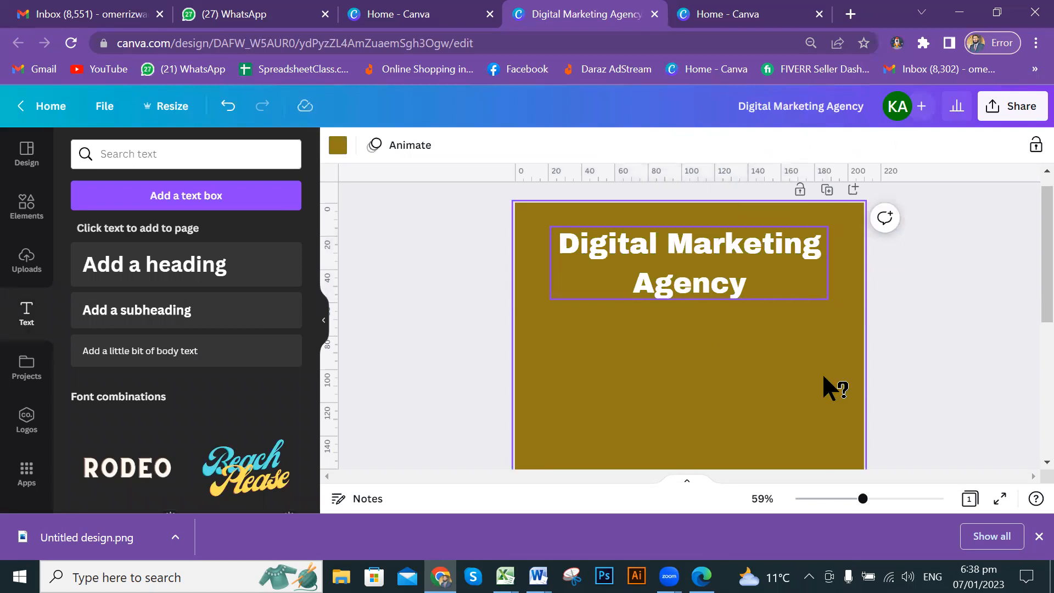
key(ctrl+z)
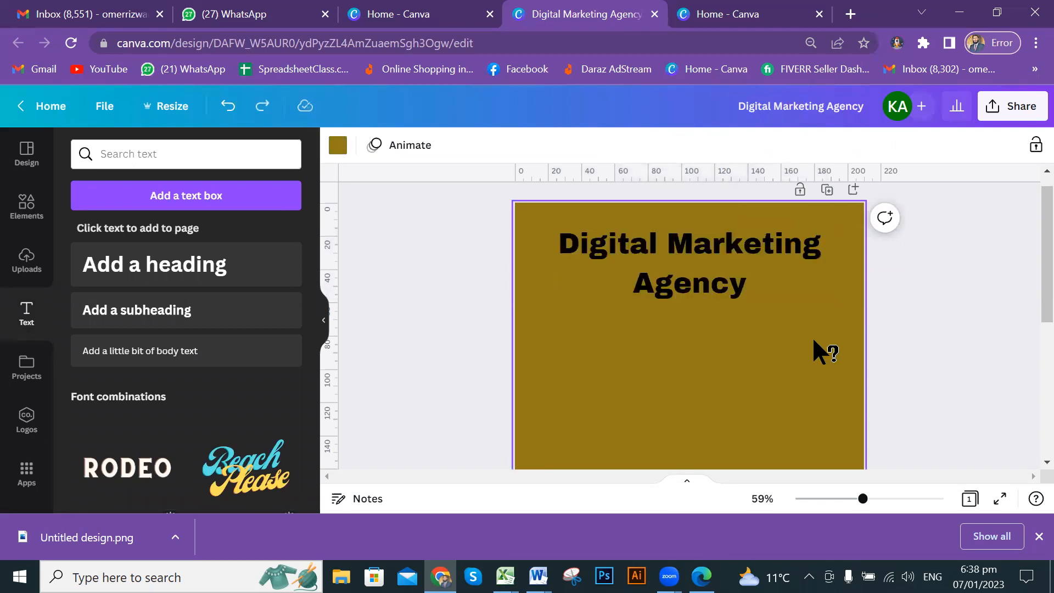
key(ctrl+y)
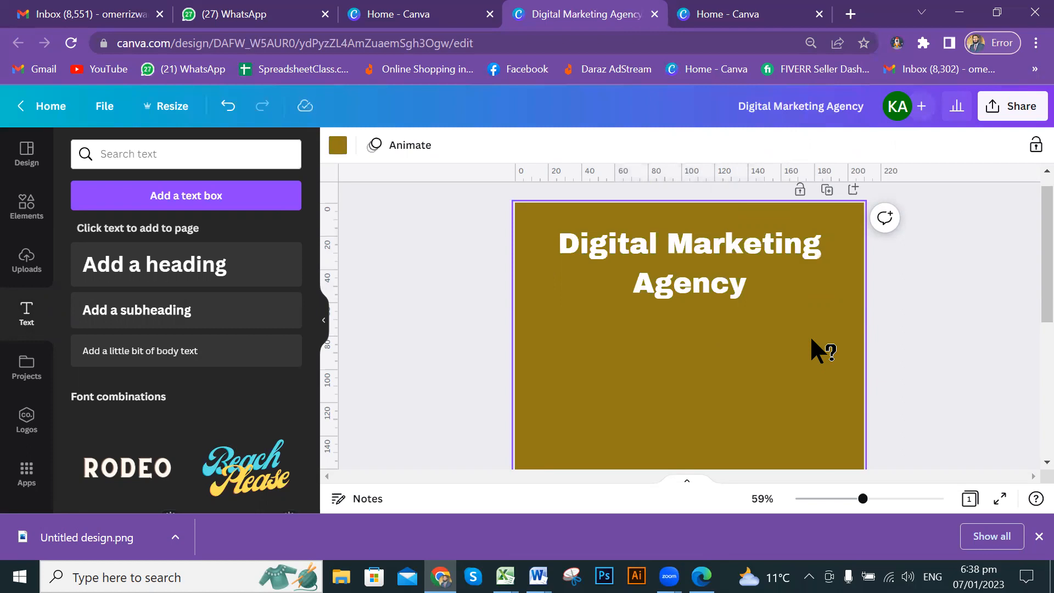
Step: Nudge the white heading very slightly down and to the right on the page and deselect it
mouse_move(727, 265)
mouse_down()
mouse_move(706, 265)
mouse_move(730, 267)
mouse_up()
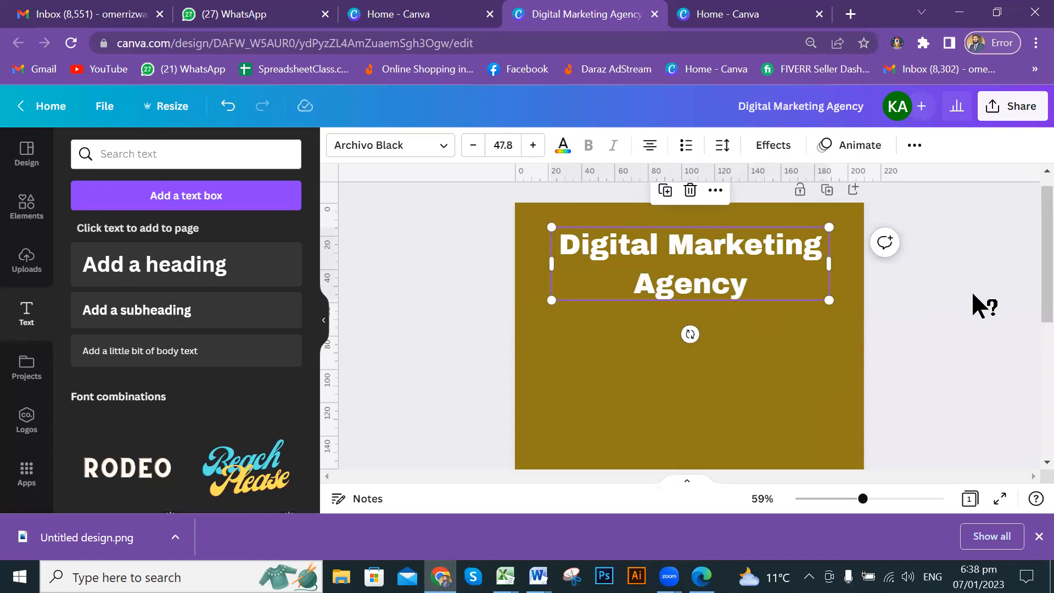
click(969, 304)
scroll(736, 309, down, 1)
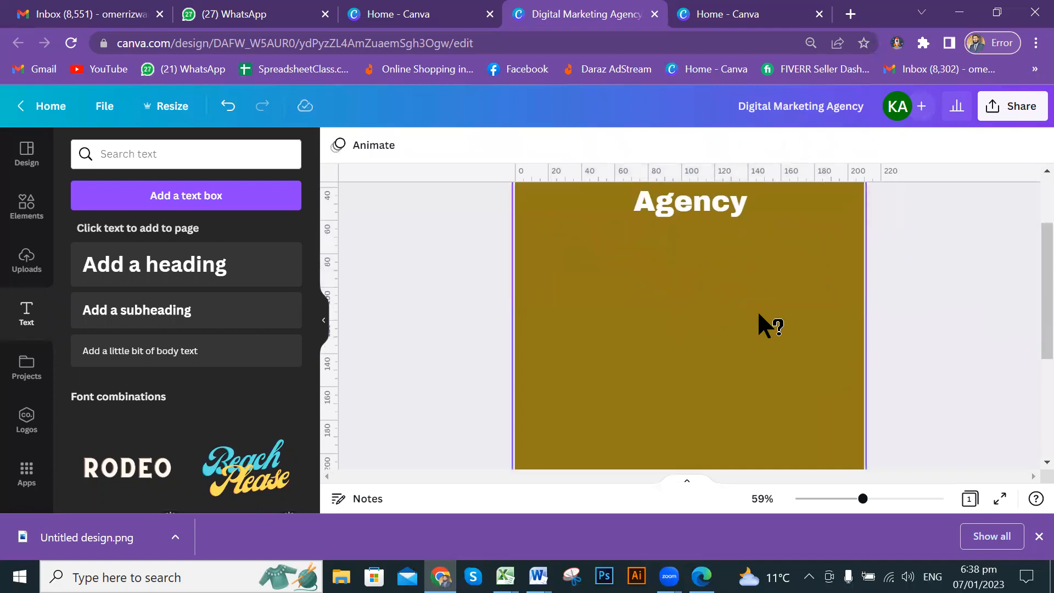
scroll(784, 309, up, 1)
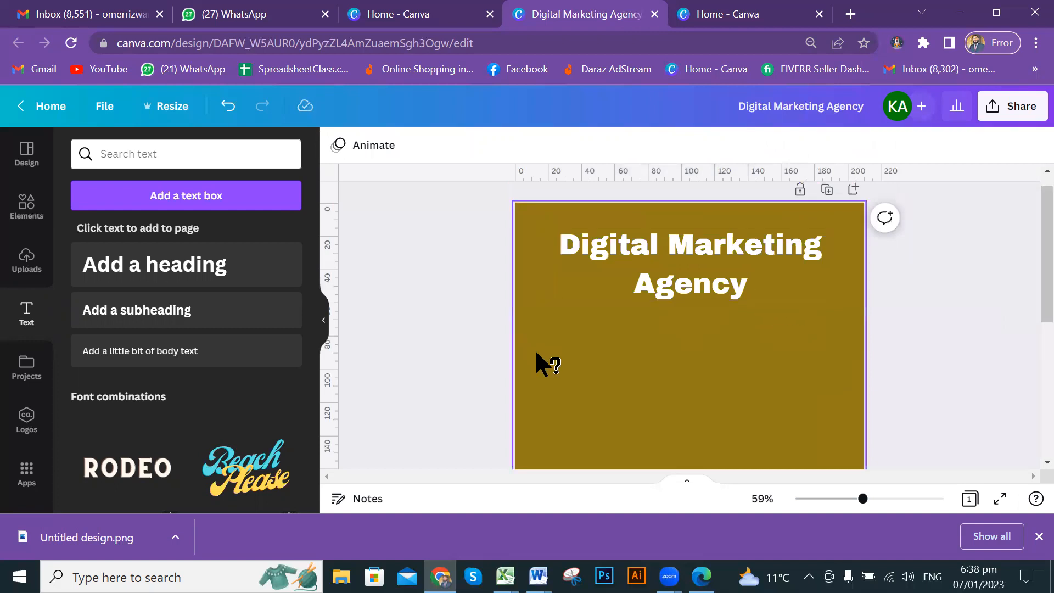
Step: Browse the elements library's lines and shapes, graphics, stickers and photos for something to add to the flyer
click(24, 203)
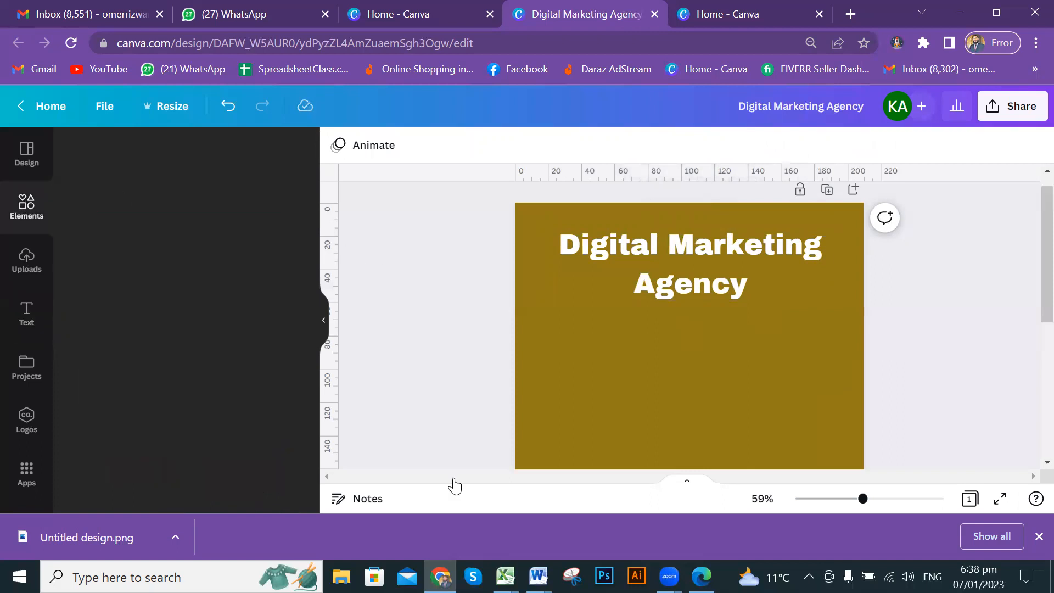
scroll(214, 313, down, 2)
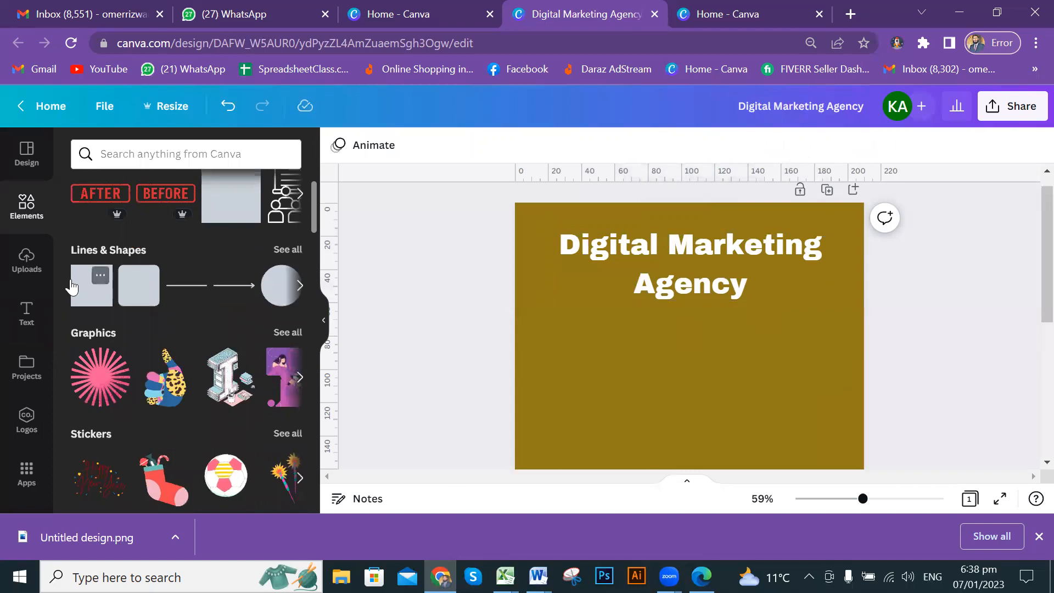
scroll(208, 324, down, 2)
scroll(209, 349, down, 2)
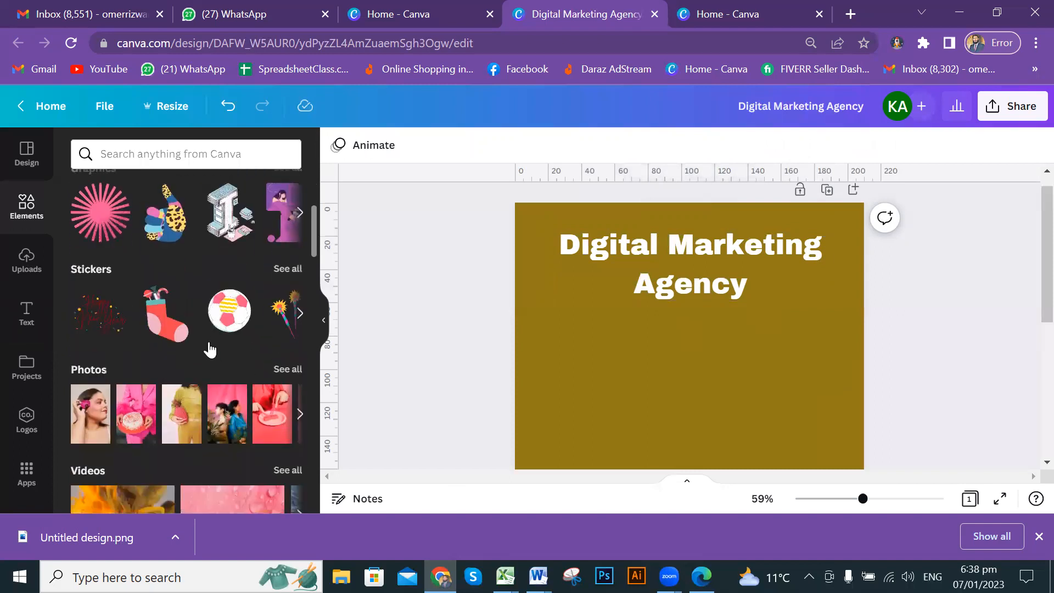